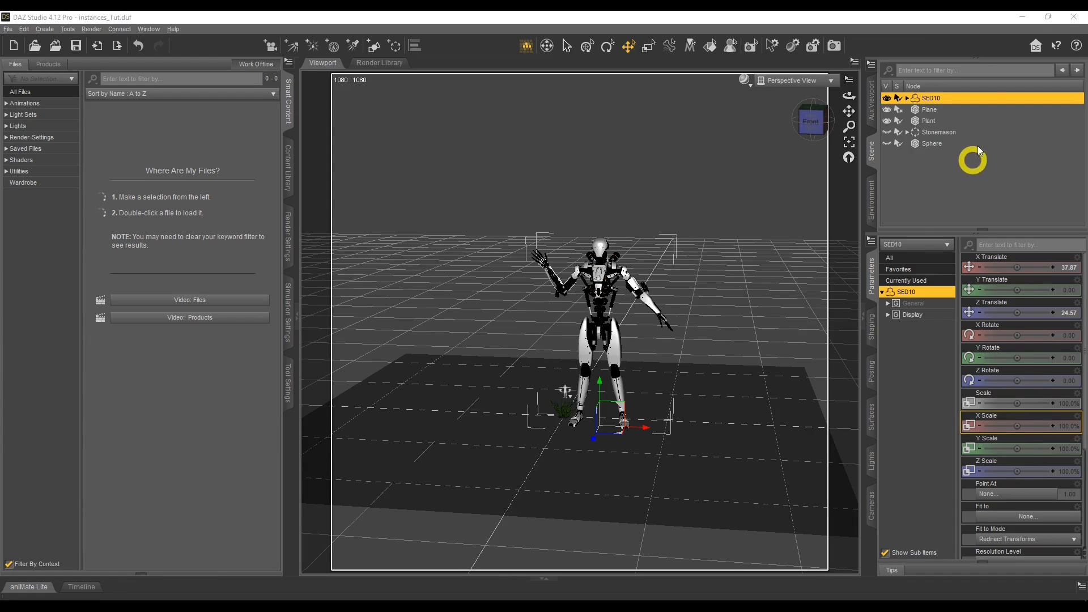
# Create a node instance of the SED10 figure with default settings and move it to about X 161, Z 186.
pyautogui.click(927, 101)
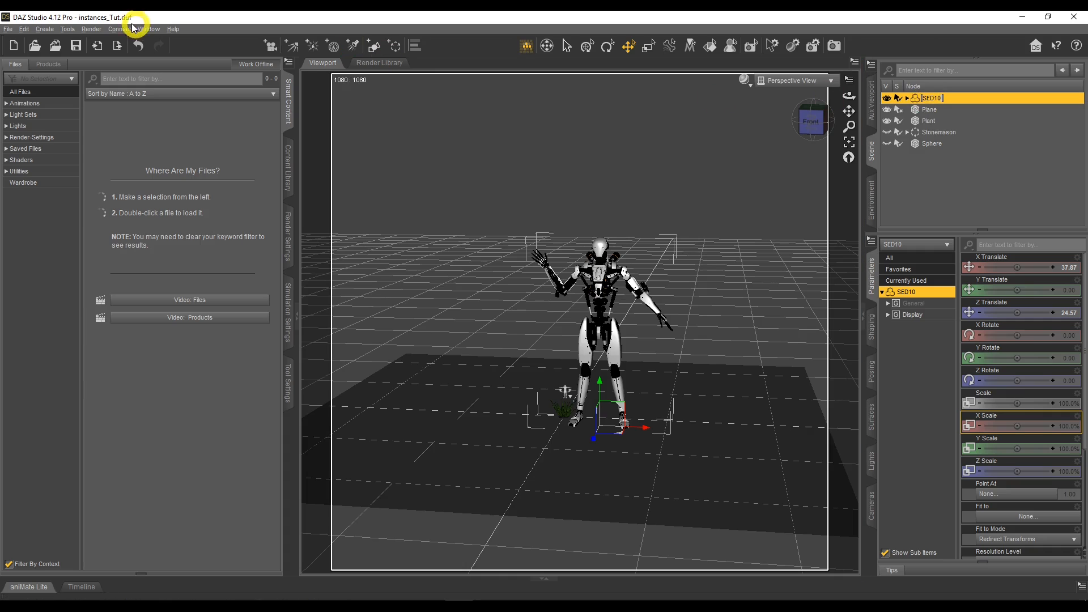
pyautogui.click(43, 28)
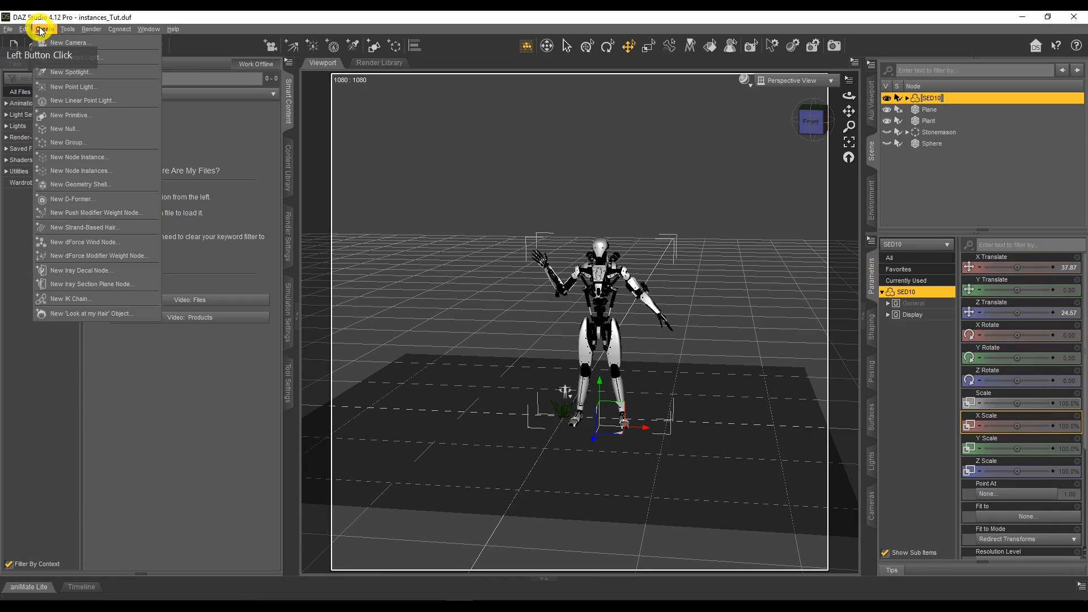
pyautogui.click(70, 159)
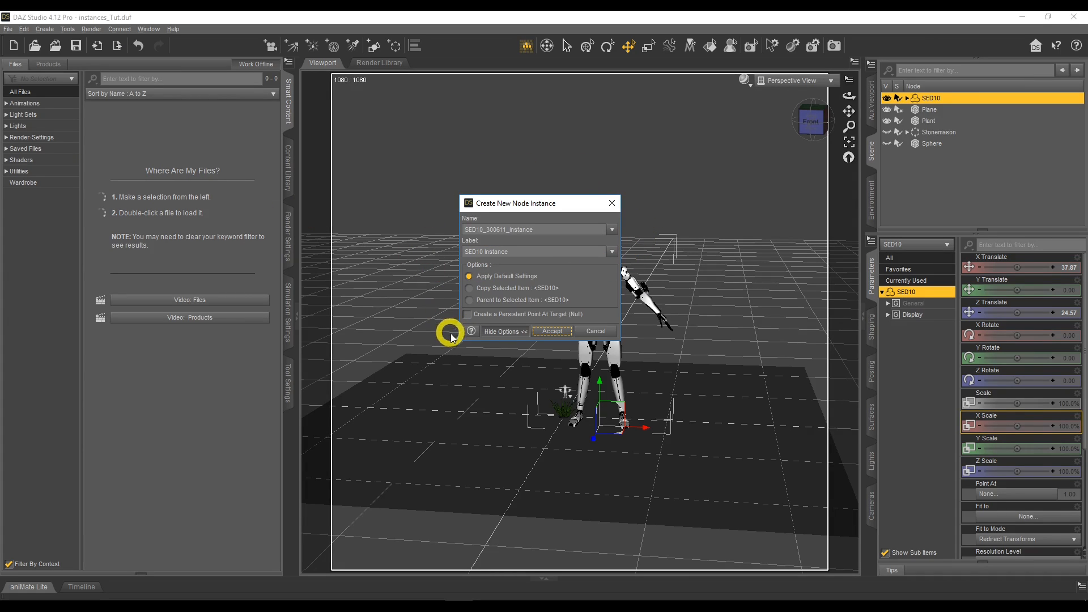
pyautogui.moveTo(513, 251); pyautogui.dragTo(464, 252)
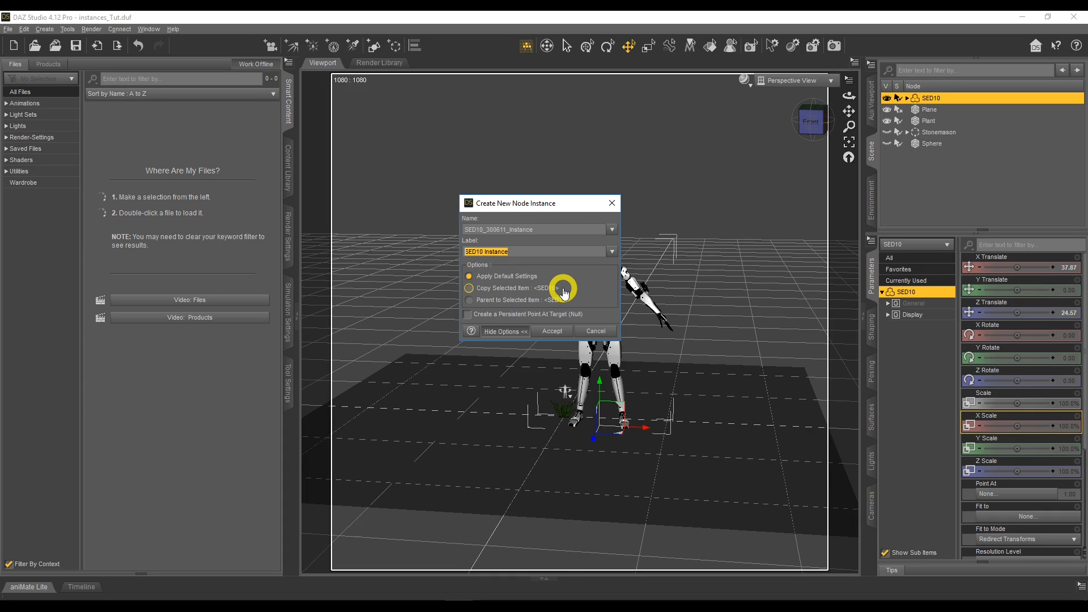
pyautogui.click(555, 332)
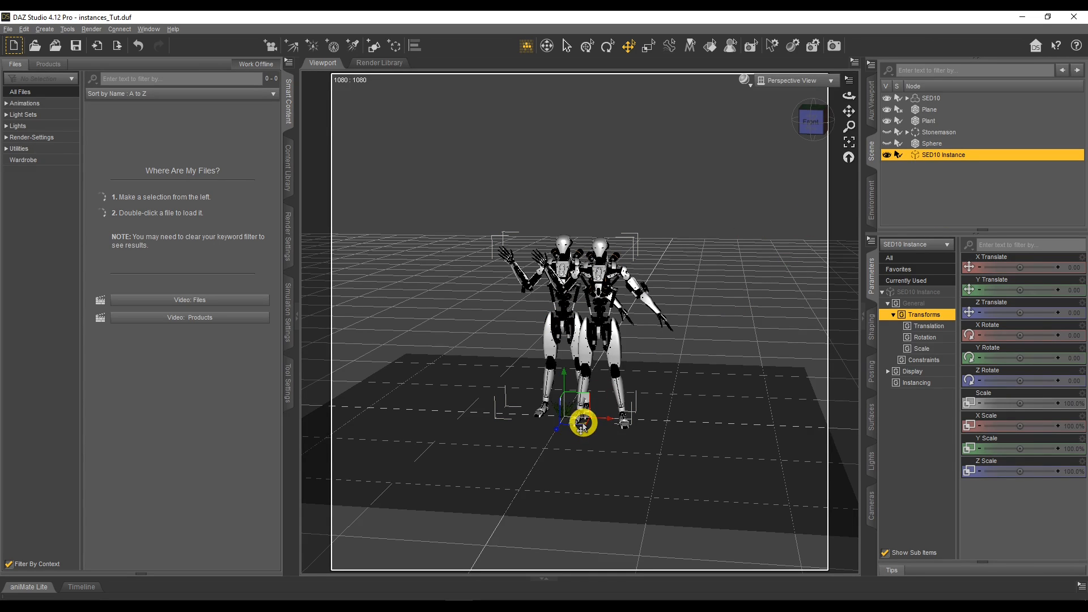
pyautogui.moveTo(583, 425); pyautogui.dragTo(766, 507)
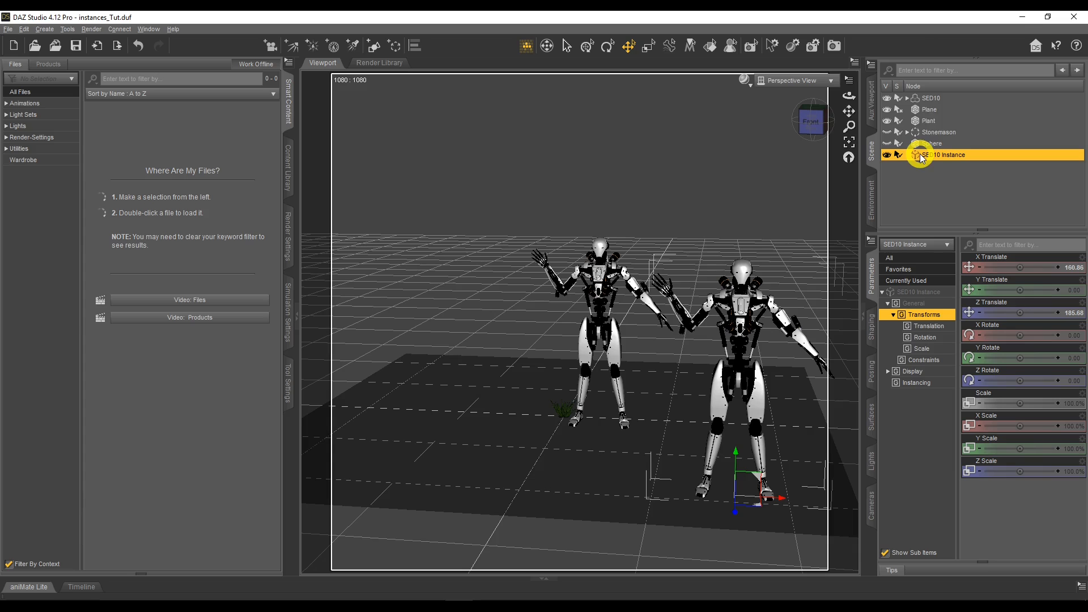
# Compare the surface settings available for the original SED10 figure and for its instance.
pyautogui.click(934, 99)
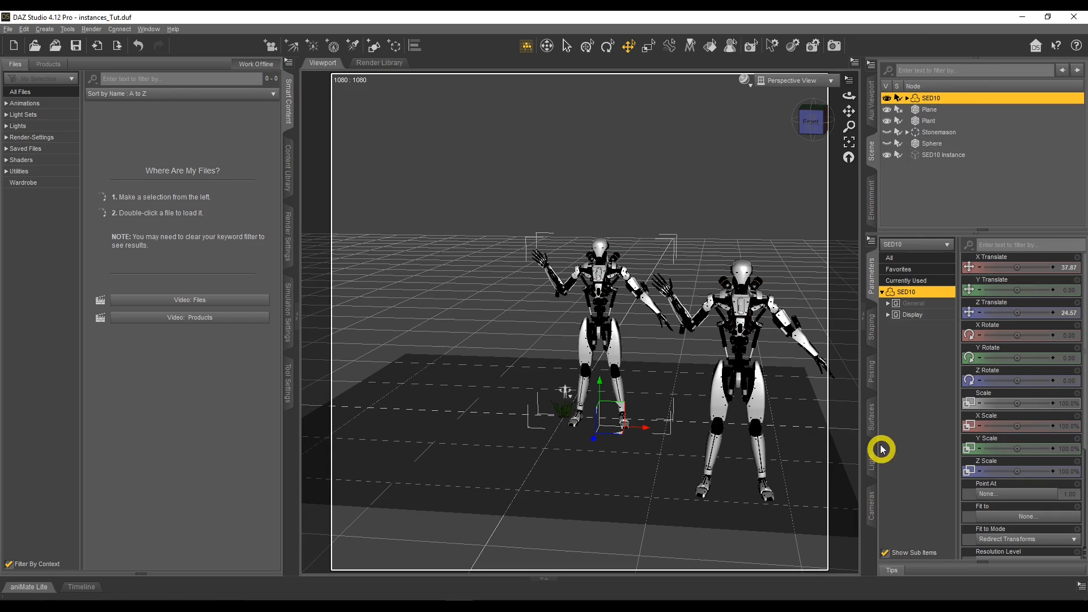
pyautogui.click(872, 422)
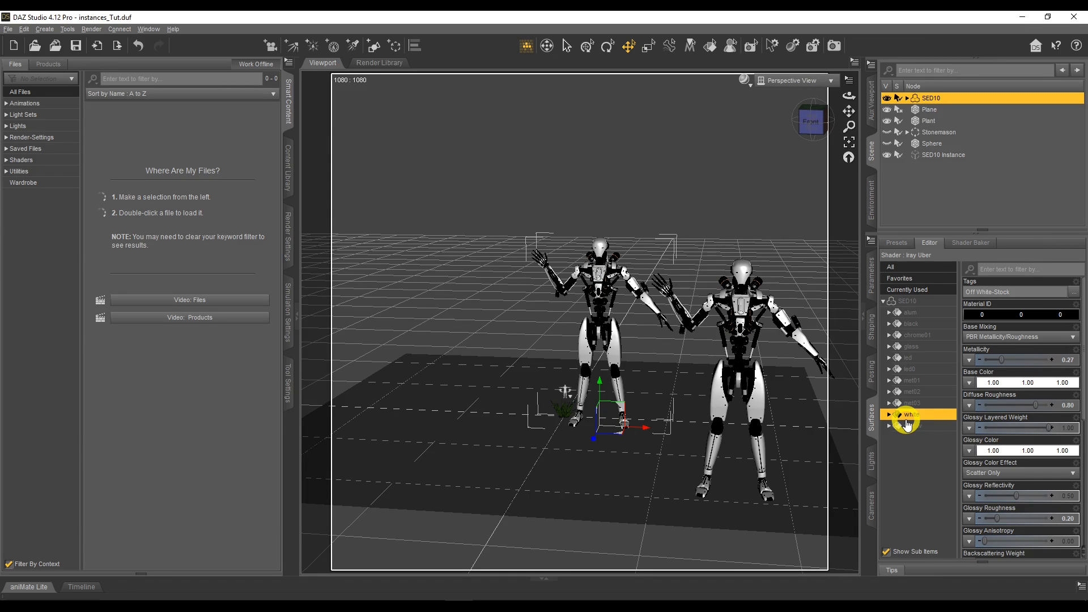
pyautogui.click(939, 156)
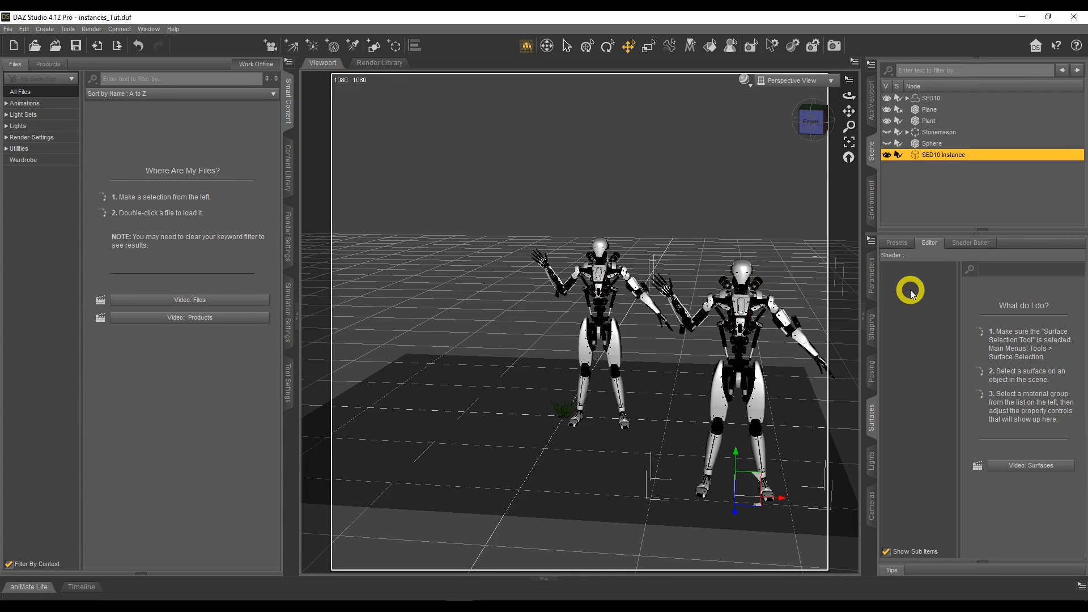
# Set the base color of the original SED10 figure's white surface to red (1.00, 0.00, 0.00).
pyautogui.click(934, 100)
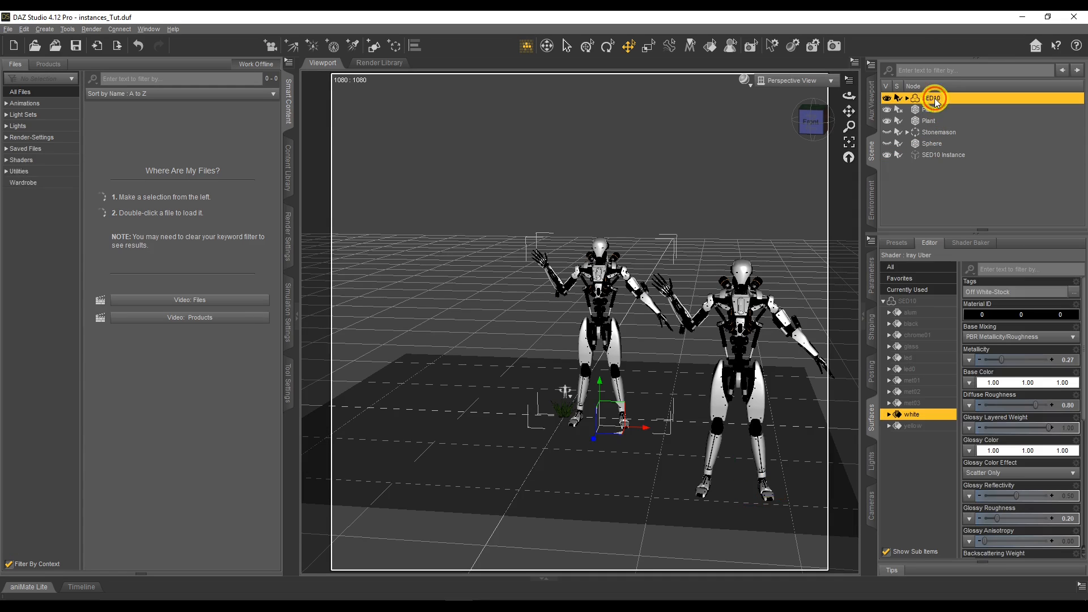
pyautogui.click(710, 45)
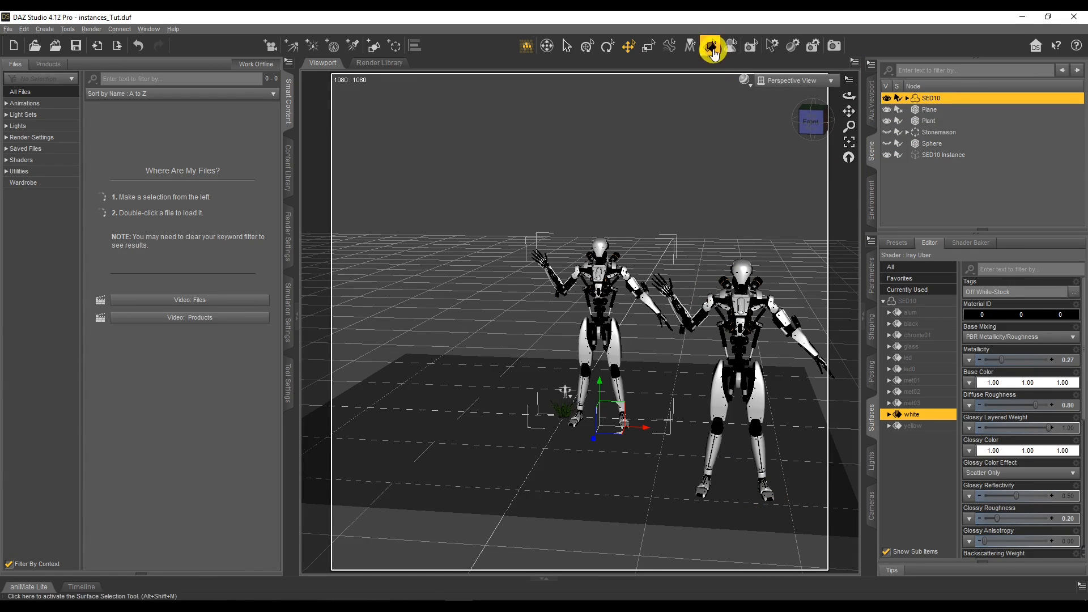
pyautogui.click(612, 356)
pyautogui.click(598, 276)
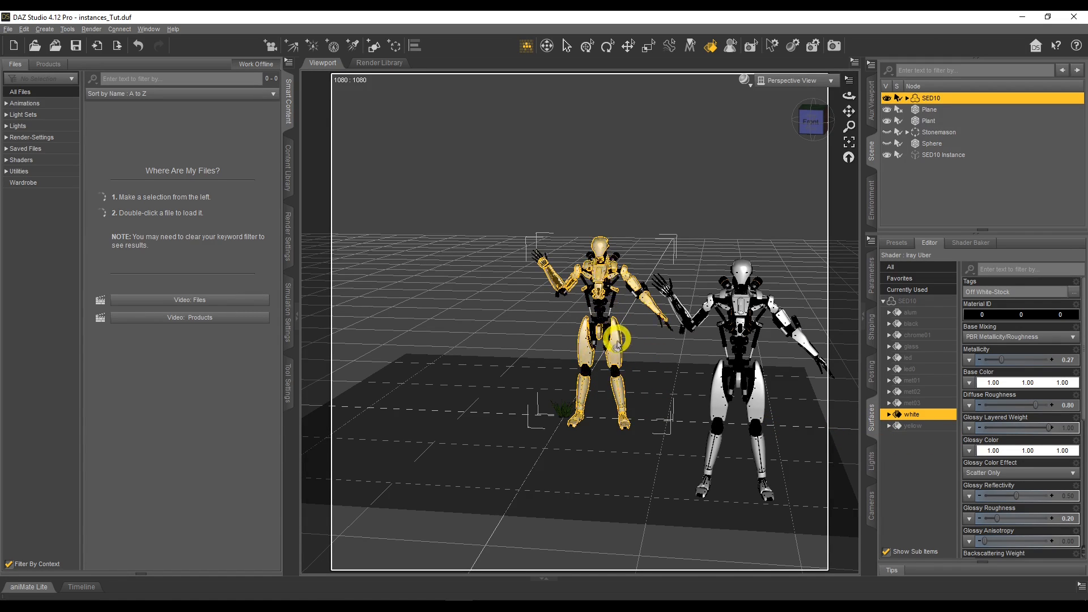
pyautogui.click(1004, 385)
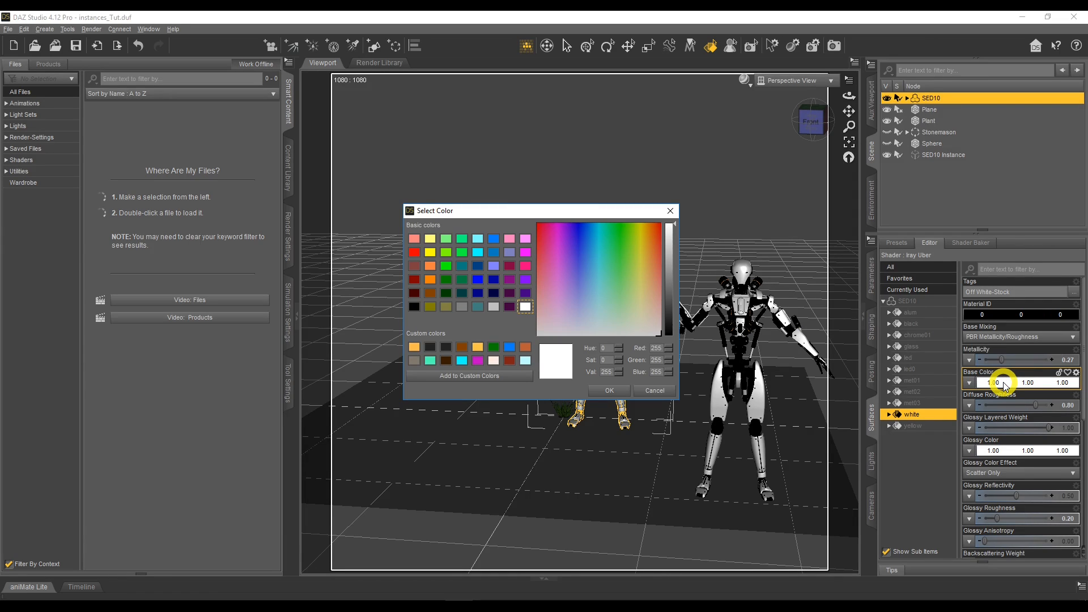
pyautogui.click(414, 252)
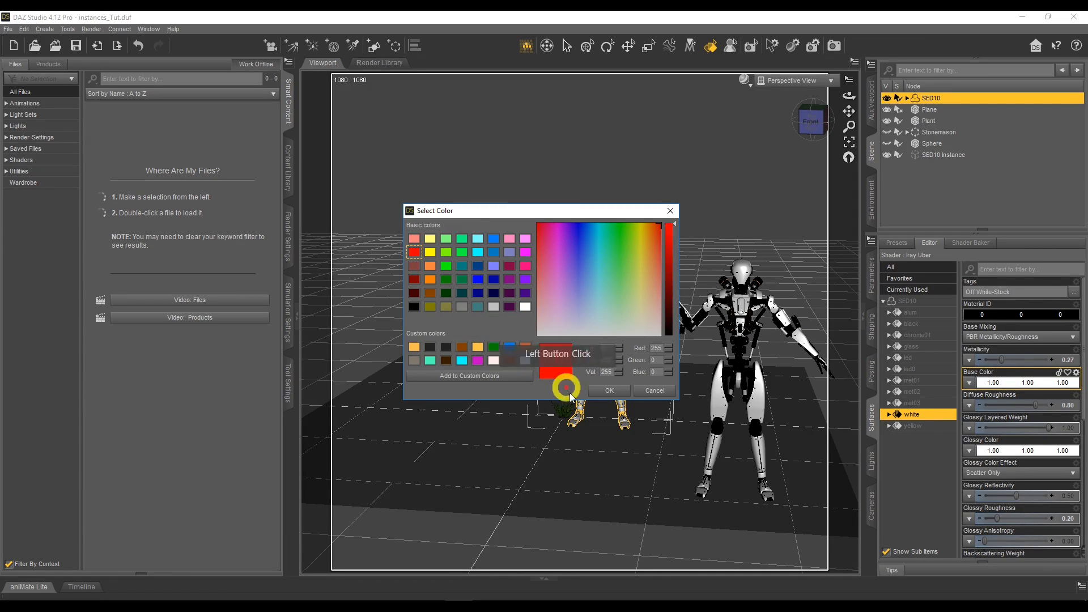
pyautogui.click(610, 390)
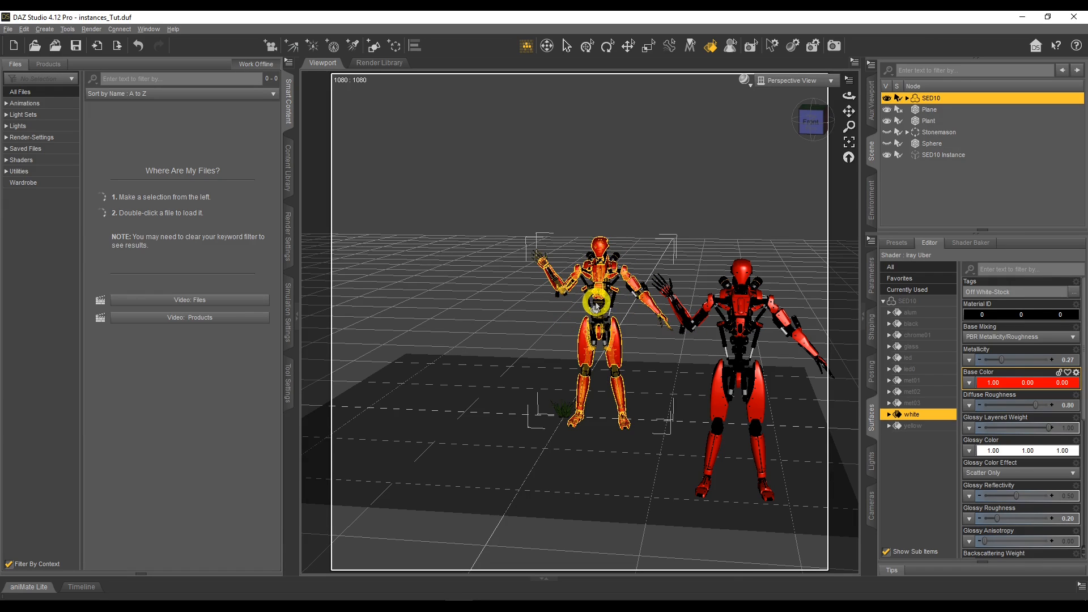
# Try adjusting the bend of the original figure's right thigh and collapse its hip hierarchy.
pyautogui.click(870, 273)
pyautogui.click(608, 50)
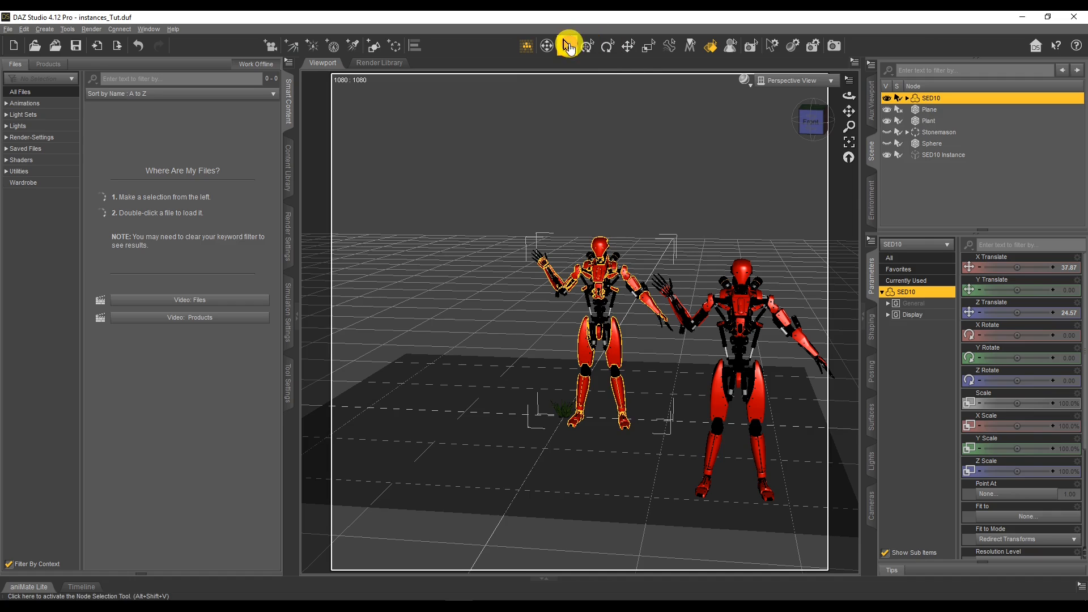
pyautogui.click(582, 352)
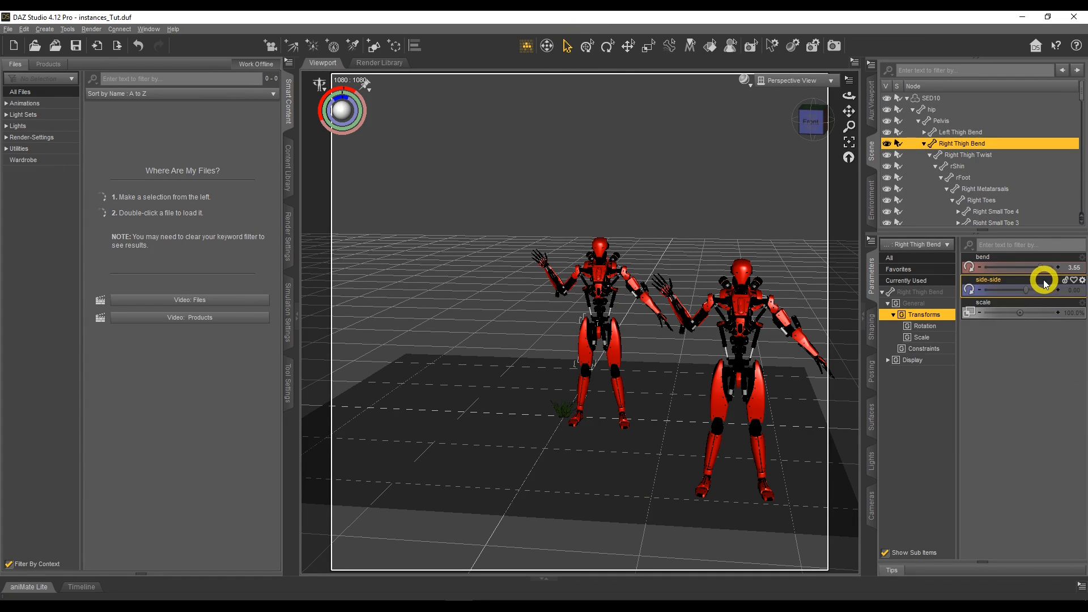
pyautogui.moveTo(1039, 267)
pyautogui.mouseDown()
pyautogui.moveTo(957, 272)
pyautogui.moveTo(1077, 275)
pyautogui.moveTo(975, 277)
pyautogui.moveTo(1040, 277)
pyautogui.mouseUp()
pyautogui.click(912, 109)
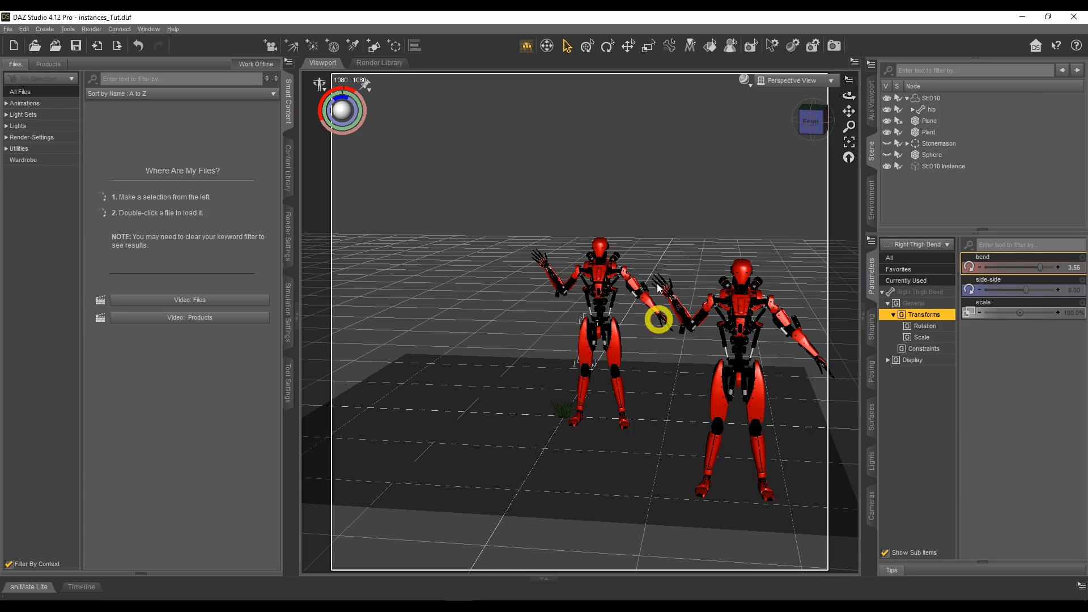
# Create 10 node instances of the SED10 figure with the label "SED10 Instances 10".
pyautogui.click(919, 98)
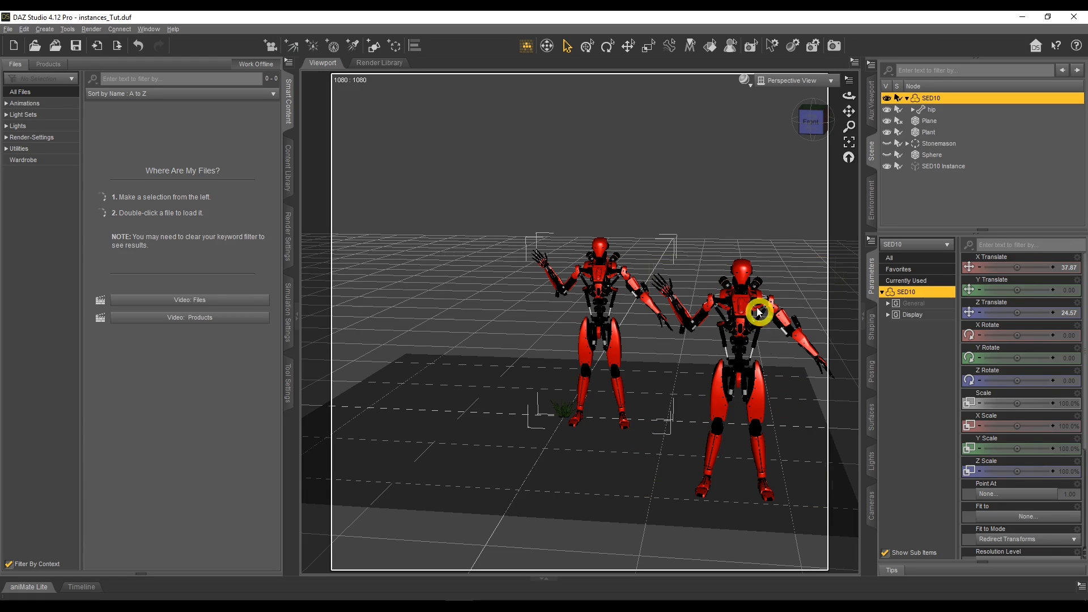
pyautogui.click(939, 166)
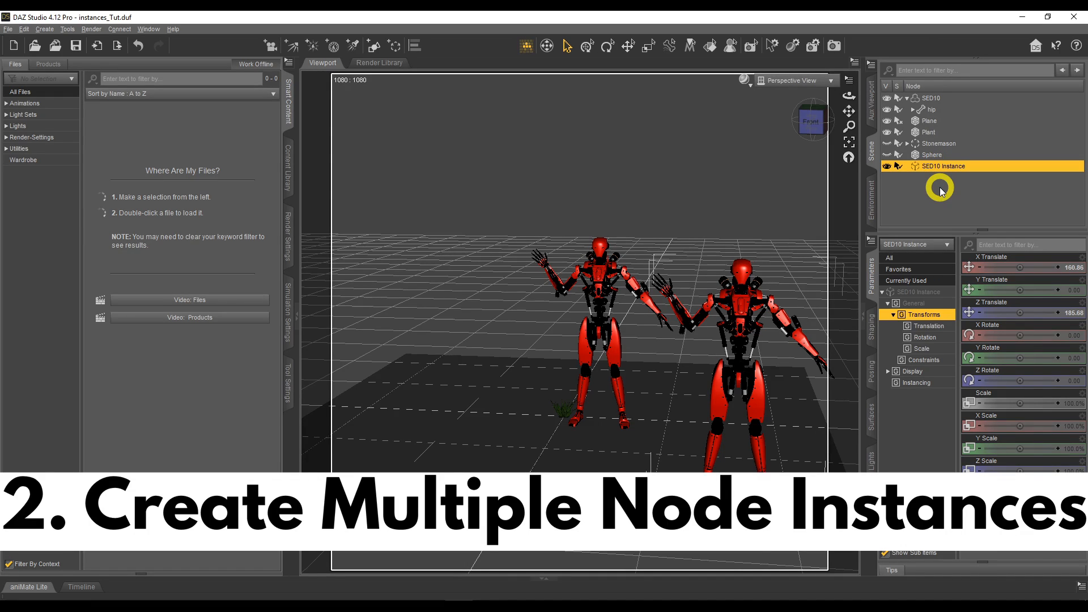
pyautogui.click(938, 98)
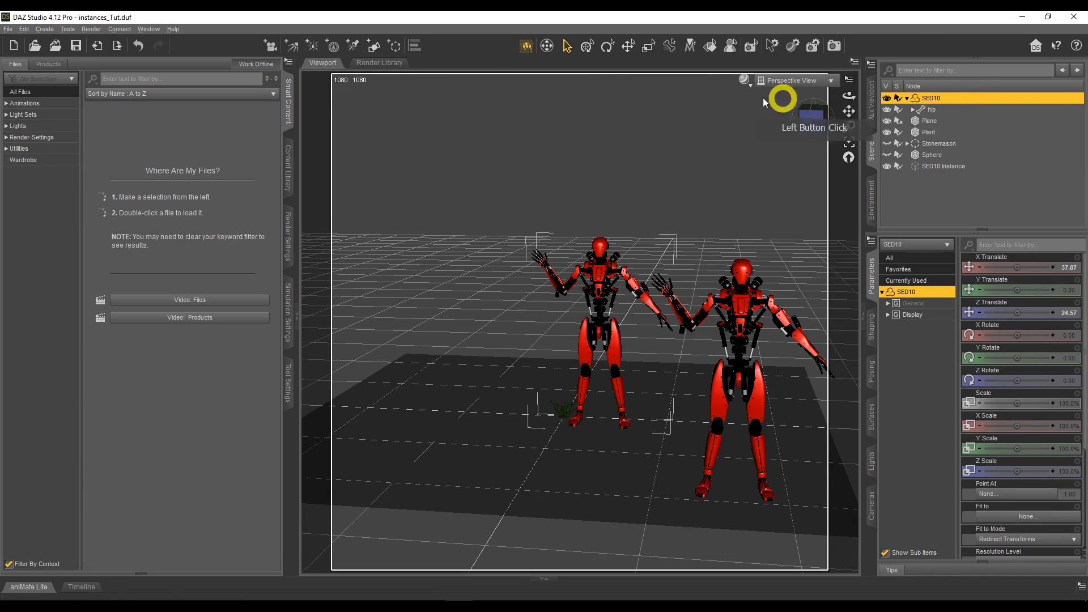
pyautogui.click(45, 29)
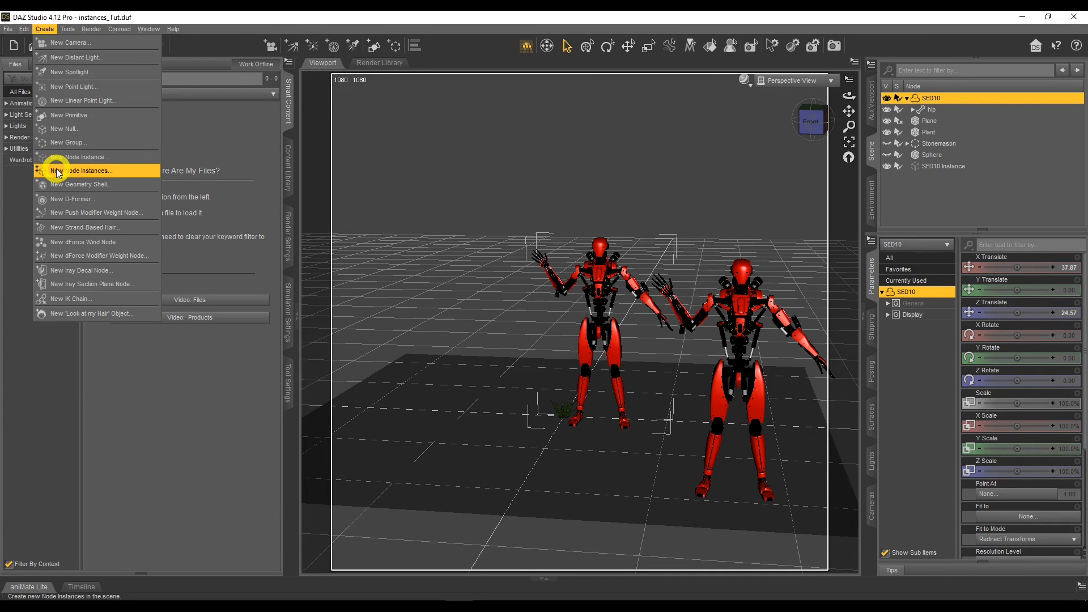
pyautogui.click(104, 169)
pyautogui.click(508, 272)
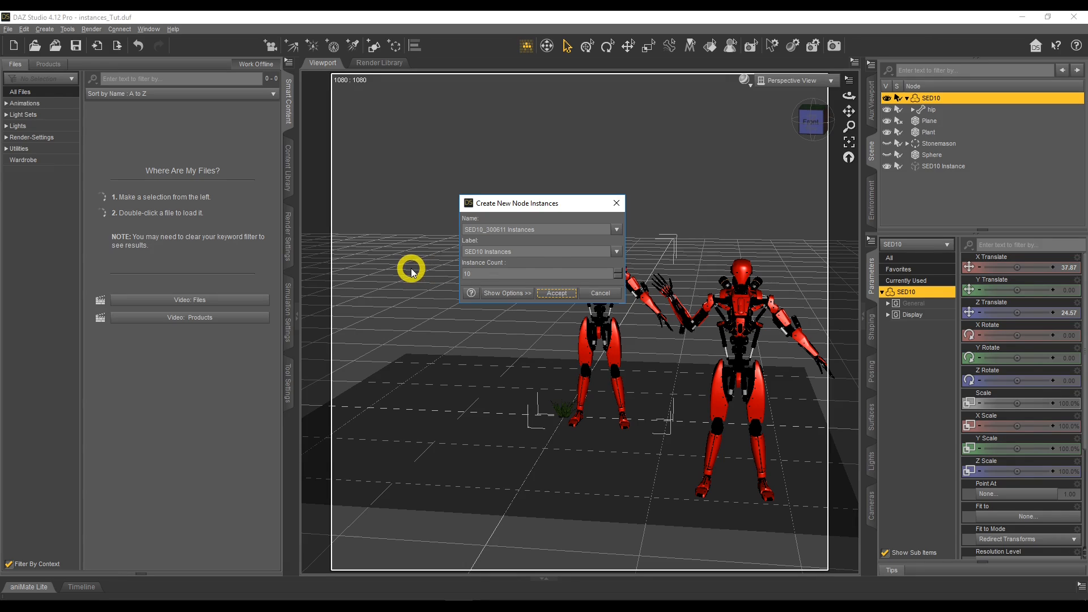
pyautogui.click(541, 251)
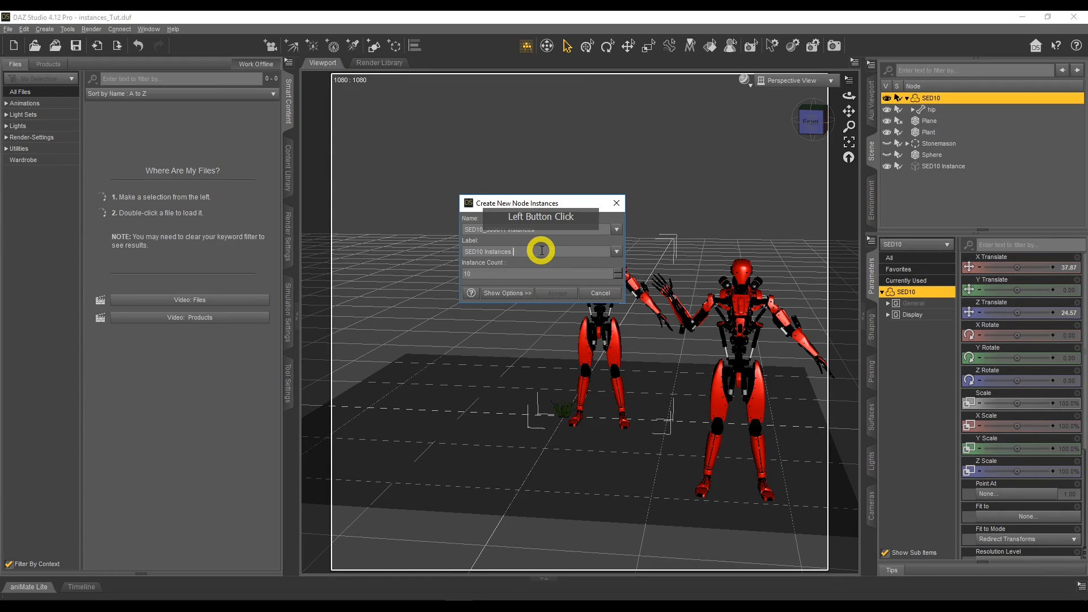
pyautogui.write('10')
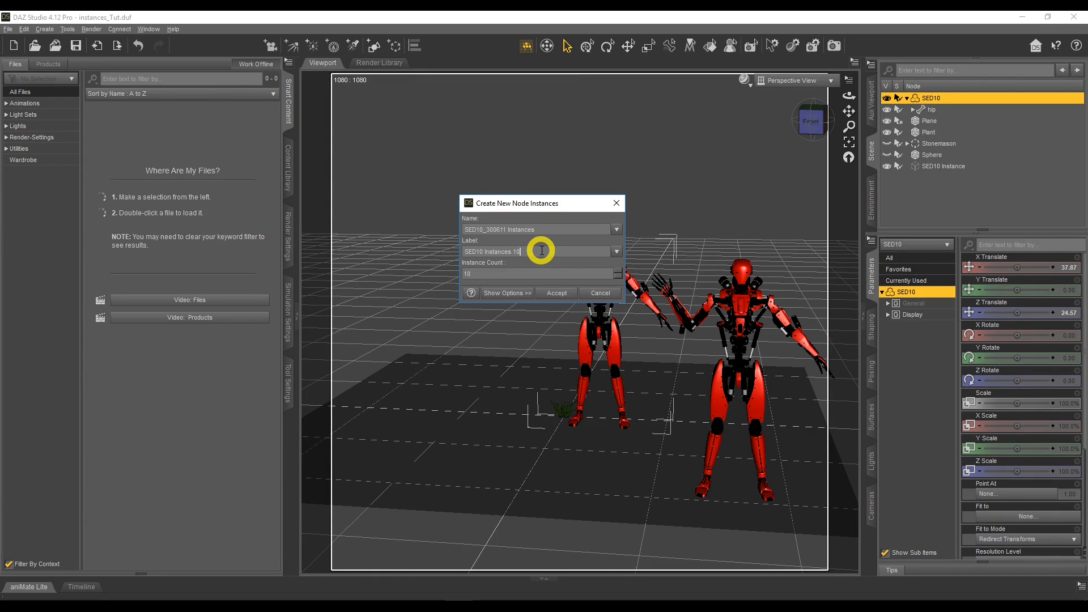
pyautogui.click(556, 294)
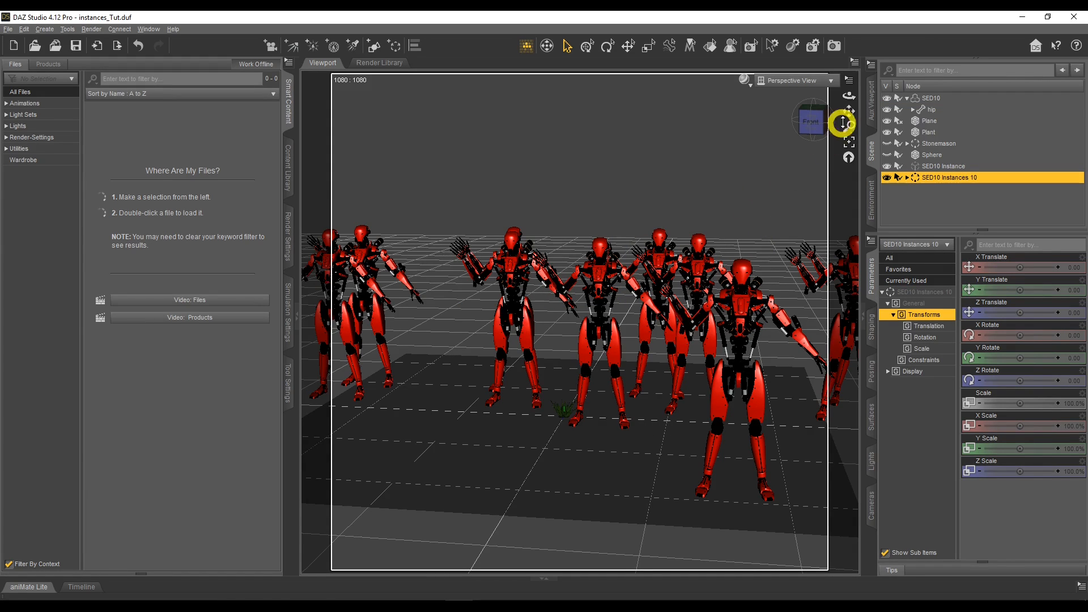
# Expand the SED10 Instances 10 group and review the instances it contains.
pyautogui.moveTo(848, 97); pyautogui.dragTo(848, 97)
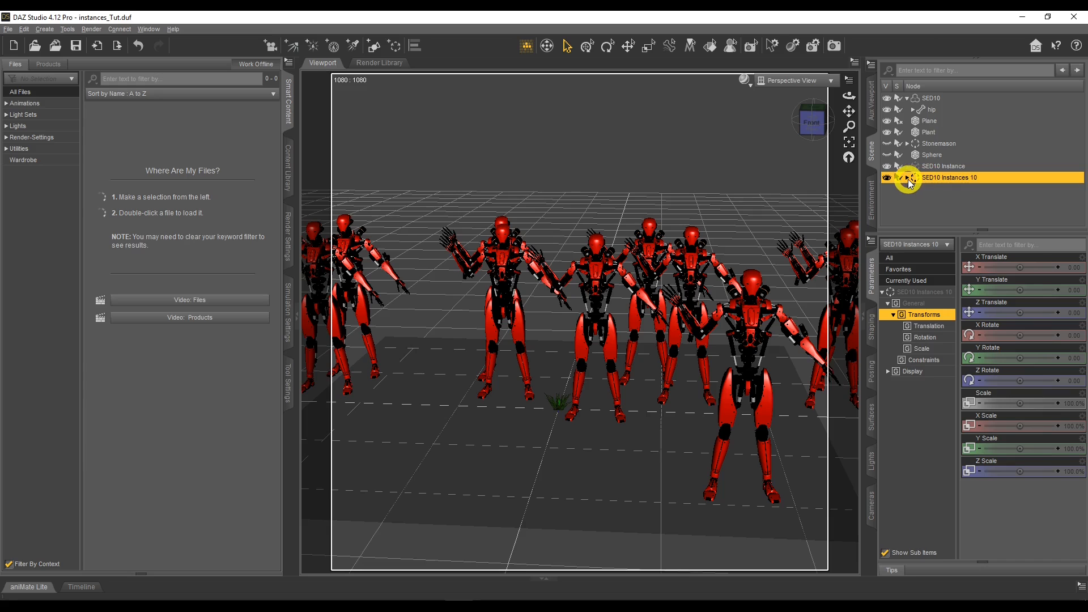
pyautogui.click(907, 177)
pyautogui.scroll(-2, 935, 187)
pyautogui.scroll(-1, 944, 192)
pyautogui.scroll(2, 943, 190)
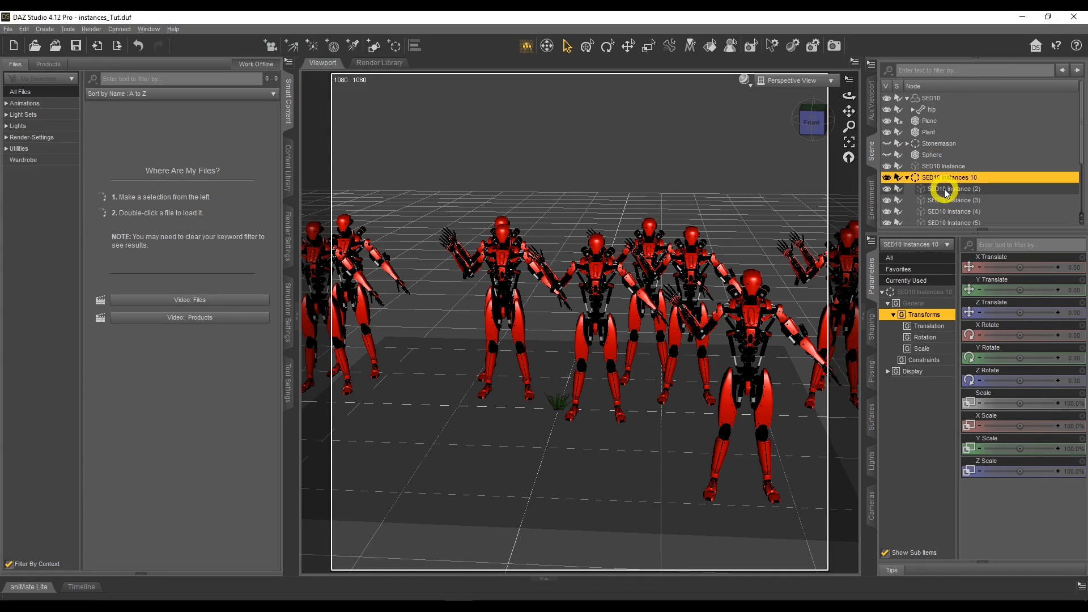
# Set the side-side rotation of the original figure's left thigh to -8.45 and collapse the SED10 hierarchy.
pyautogui.click(934, 99)
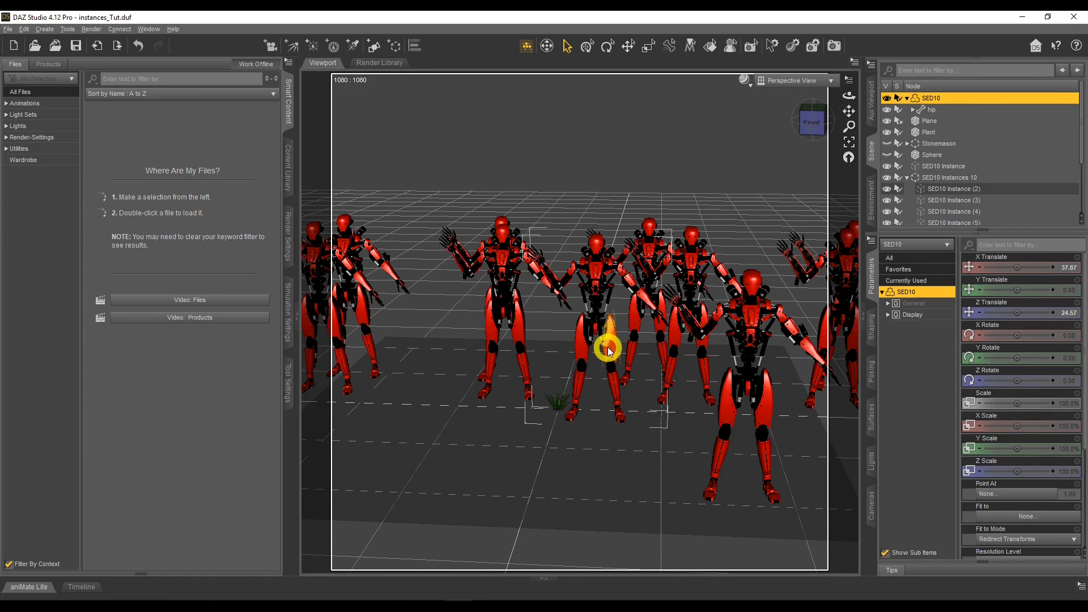
pyautogui.click(650, 352)
pyautogui.moveTo(1013, 289)
pyautogui.mouseDown()
pyautogui.moveTo(1049, 289)
pyautogui.moveTo(1003, 290)
pyautogui.moveTo(1053, 289)
pyautogui.moveTo(1004, 290)
pyautogui.mouseUp()
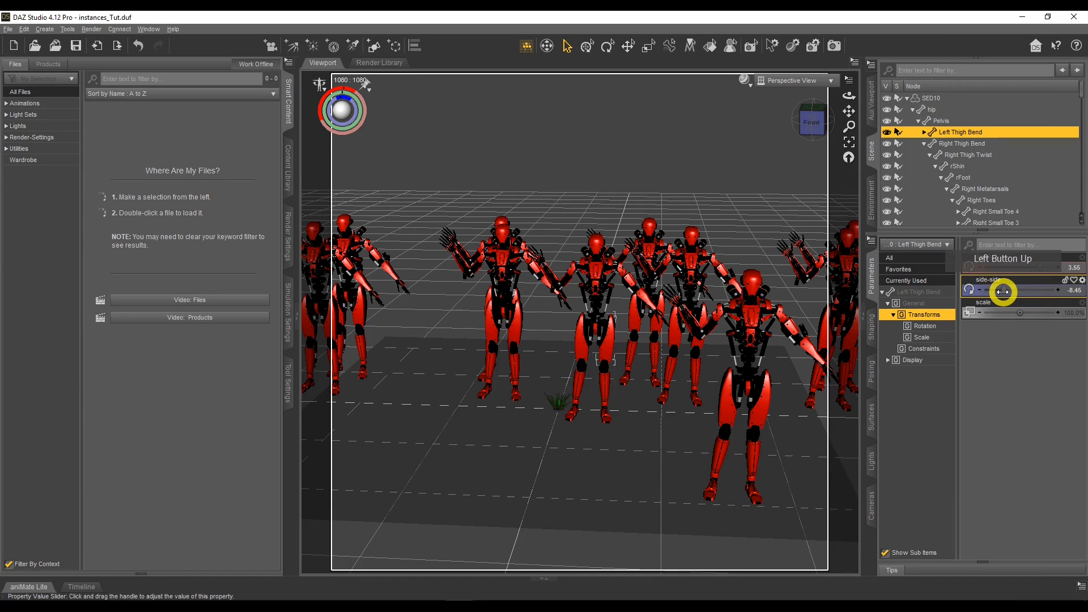
pyautogui.click(913, 110)
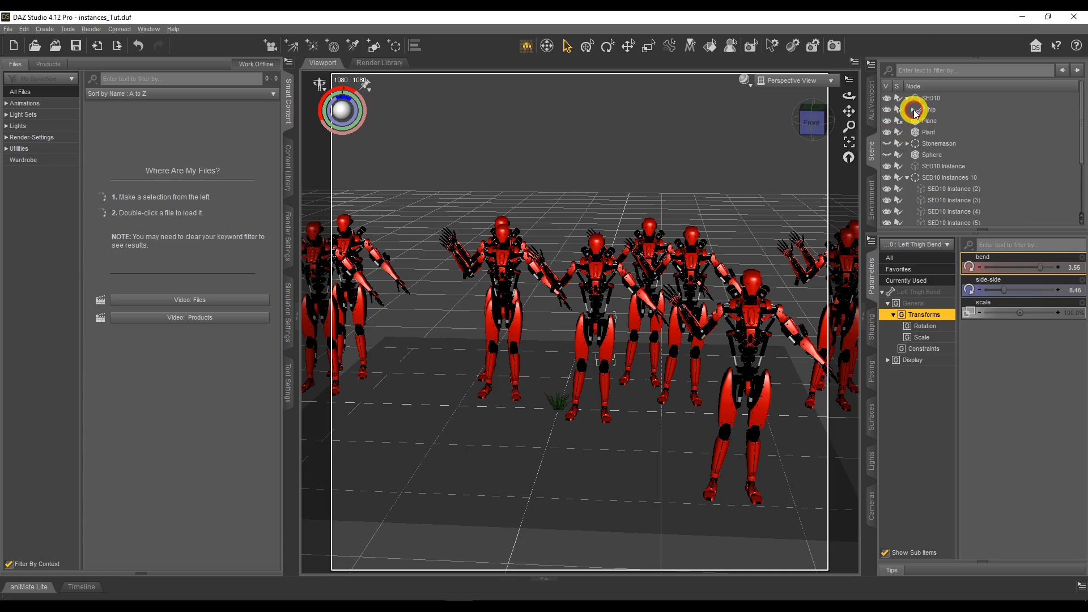
pyautogui.click(906, 99)
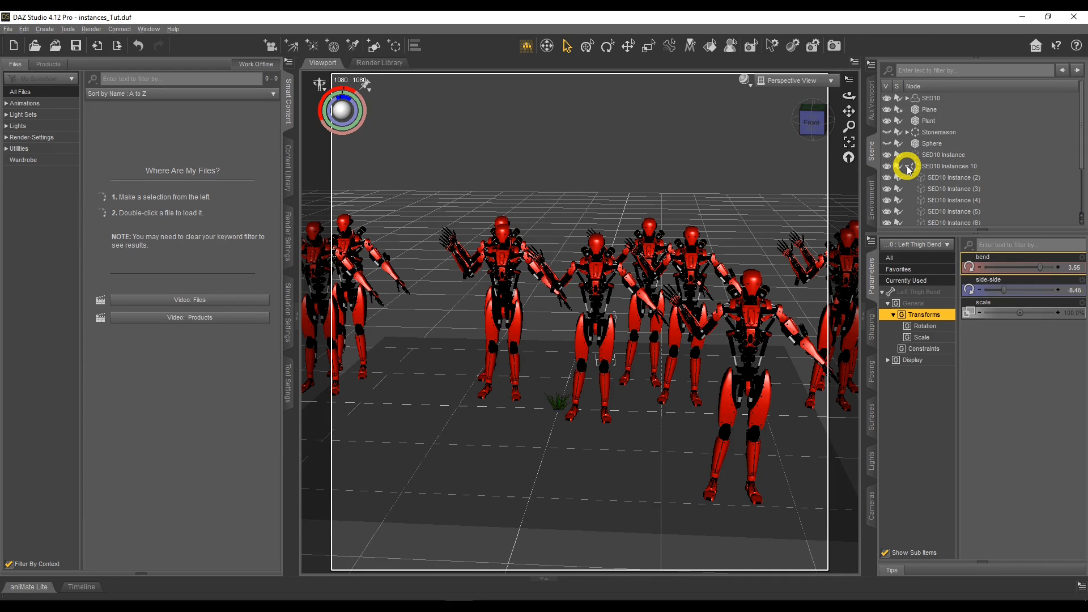
# Select SED10 Instance (2) through SED10 Instance (11) and unparent them from the SED10 Instances 10 group.
pyautogui.click(944, 180)
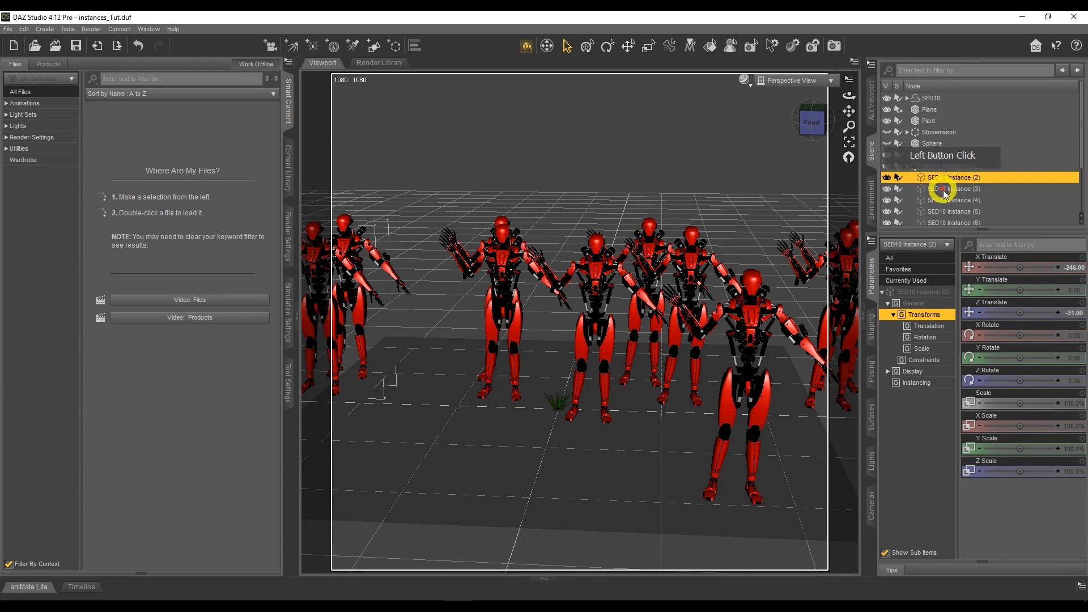
pyautogui.scroll(-2, 945, 190)
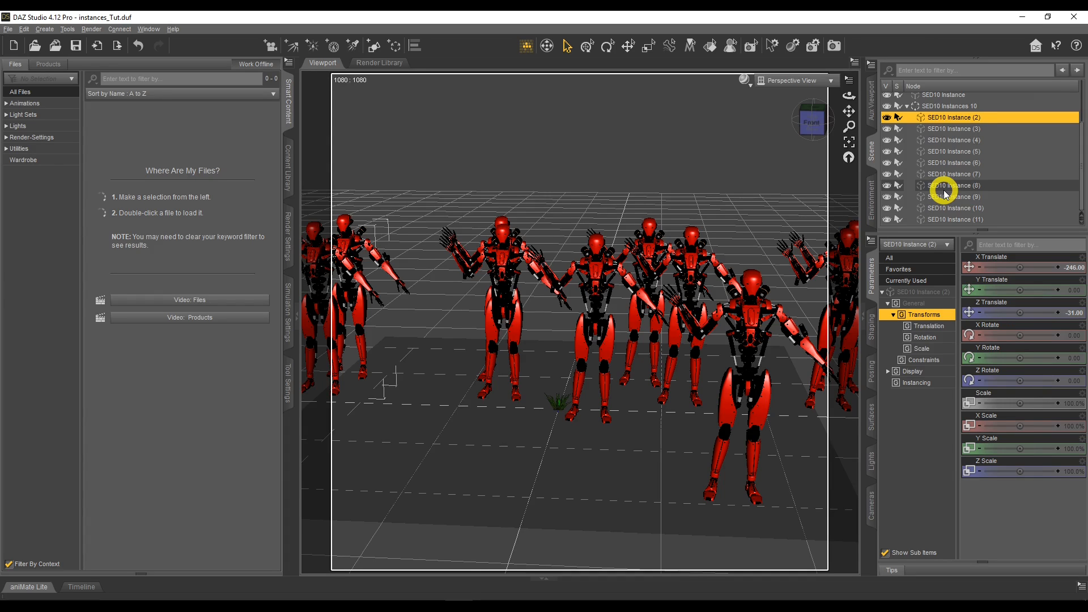
pyautogui.keyDown('shift'); pyautogui.click(946, 220); pyautogui.keyUp('shift')
pyautogui.rightClick(946, 220)
# Delete the emptied SED10 Instances 10 group from the scene.
pyautogui.click(943, 106)
pyautogui.rightClick(946, 116)
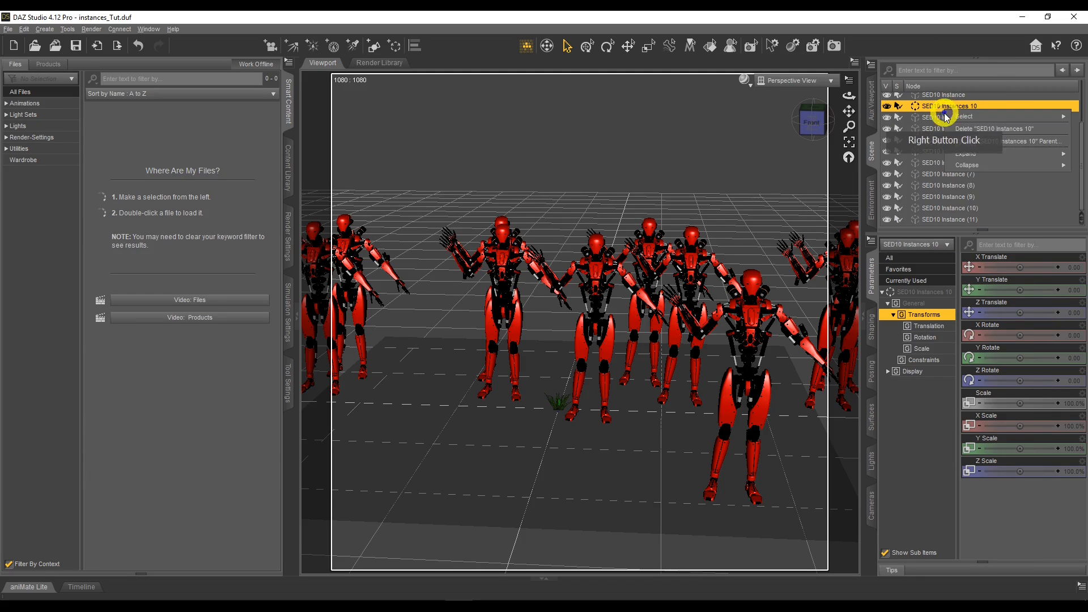
pyautogui.click(963, 129)
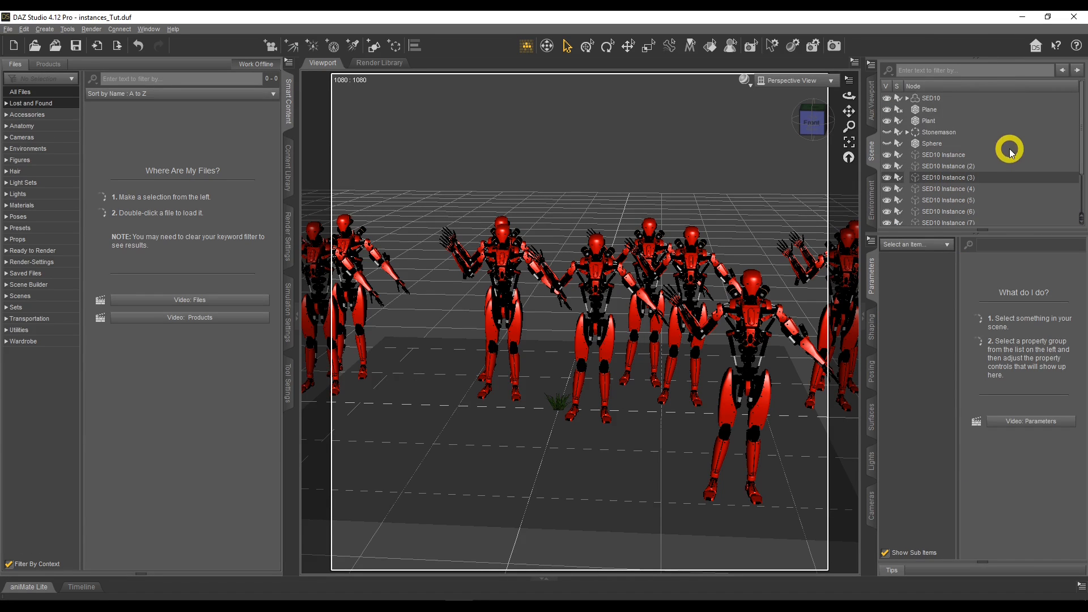
# Select SED10 Instance and combine all SED10 instances with Group Like Sibling Instances.
pyautogui.click(957, 154)
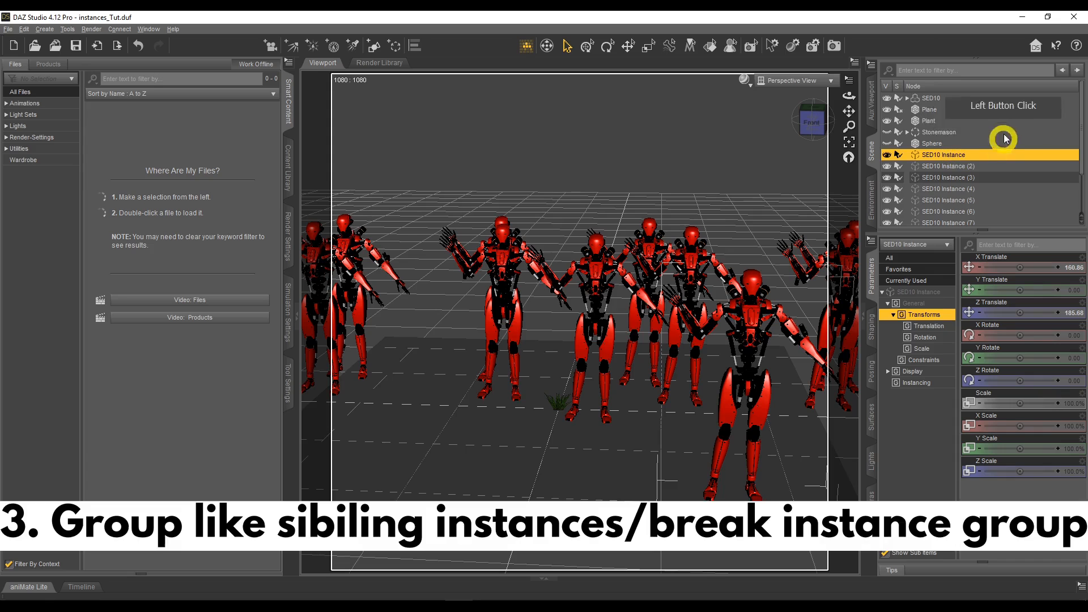
pyautogui.scroll(-1, 966, 165)
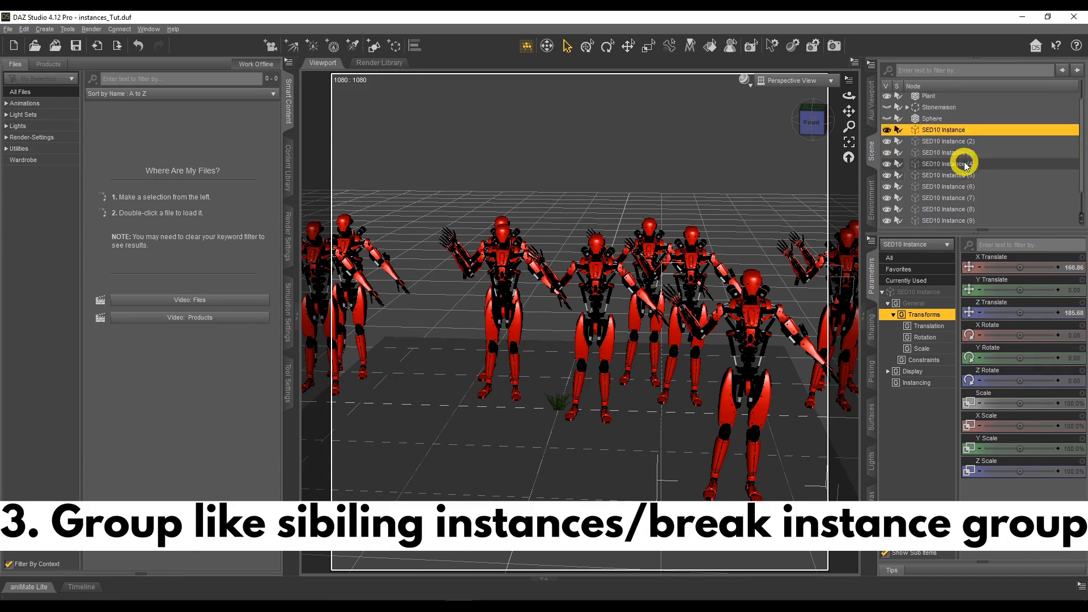
pyautogui.scroll(-1, 964, 164)
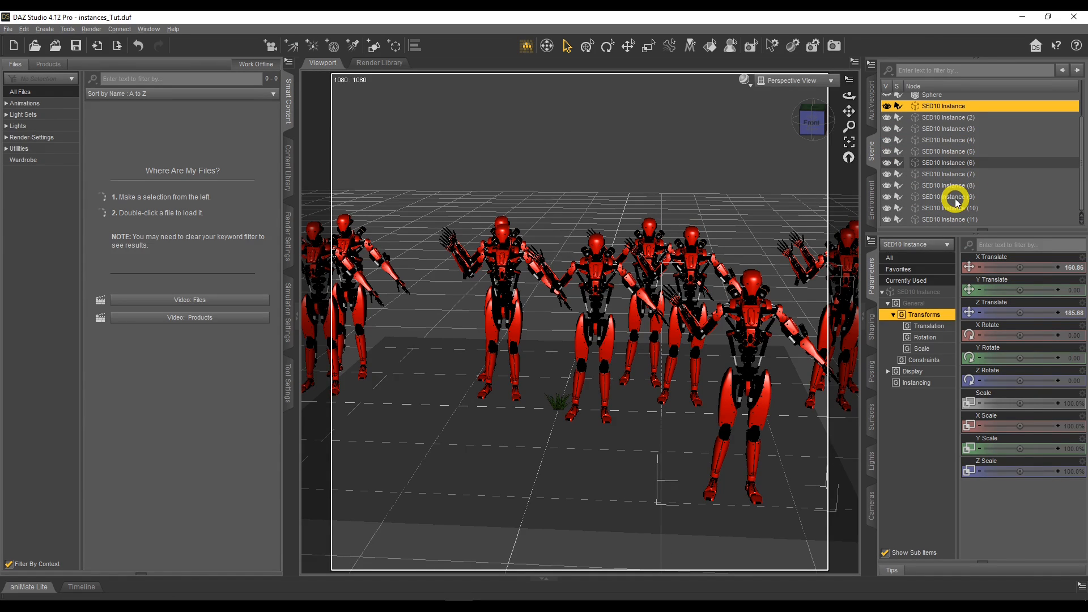
pyautogui.scroll(2, 954, 198)
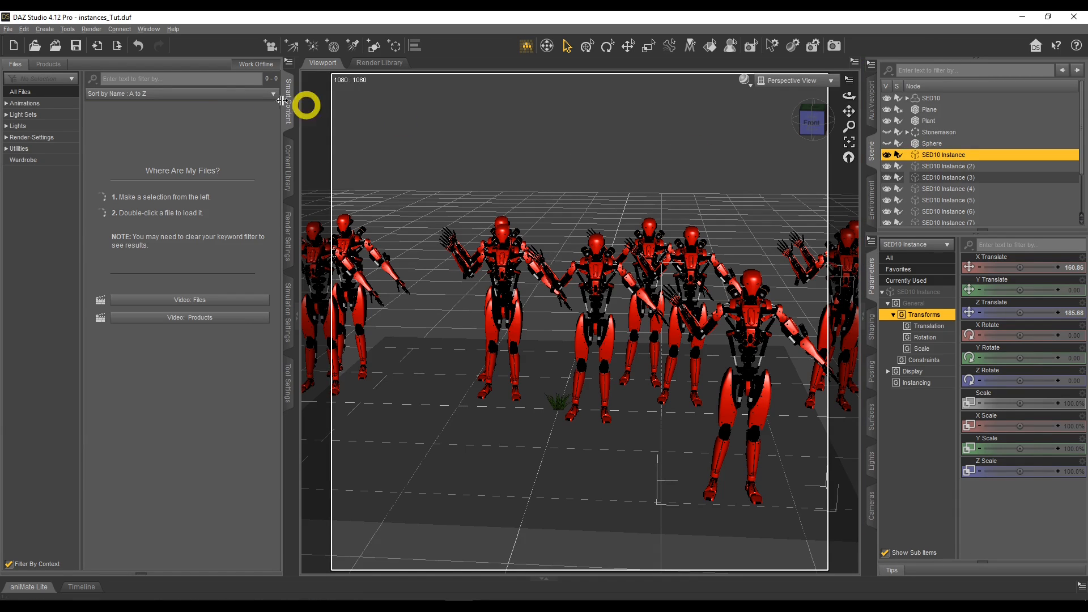
pyautogui.click(23, 31)
pyautogui.click(45, 117)
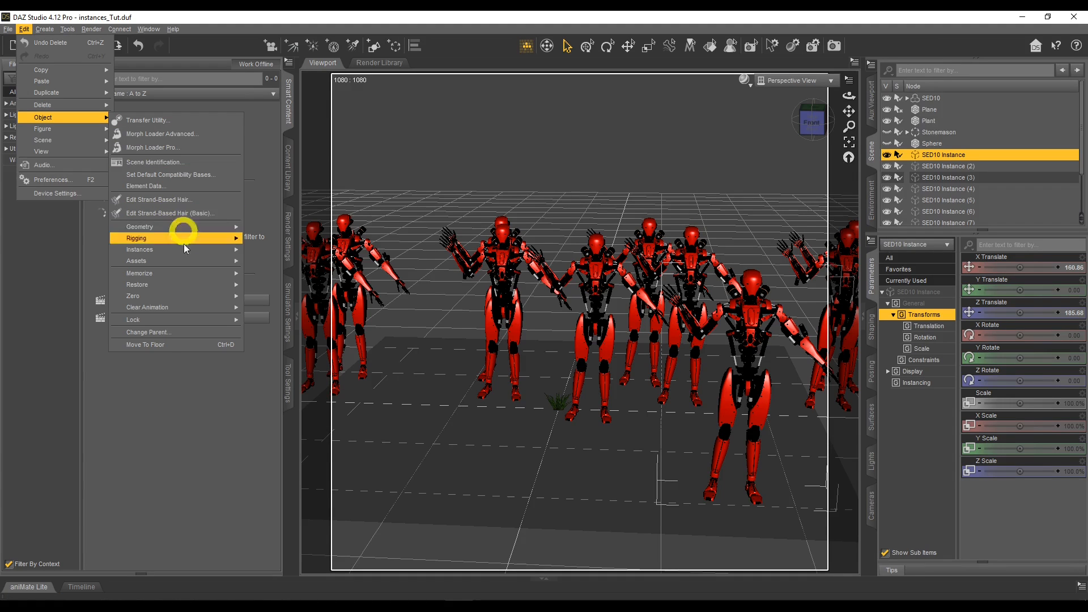
pyautogui.moveTo(184, 247)
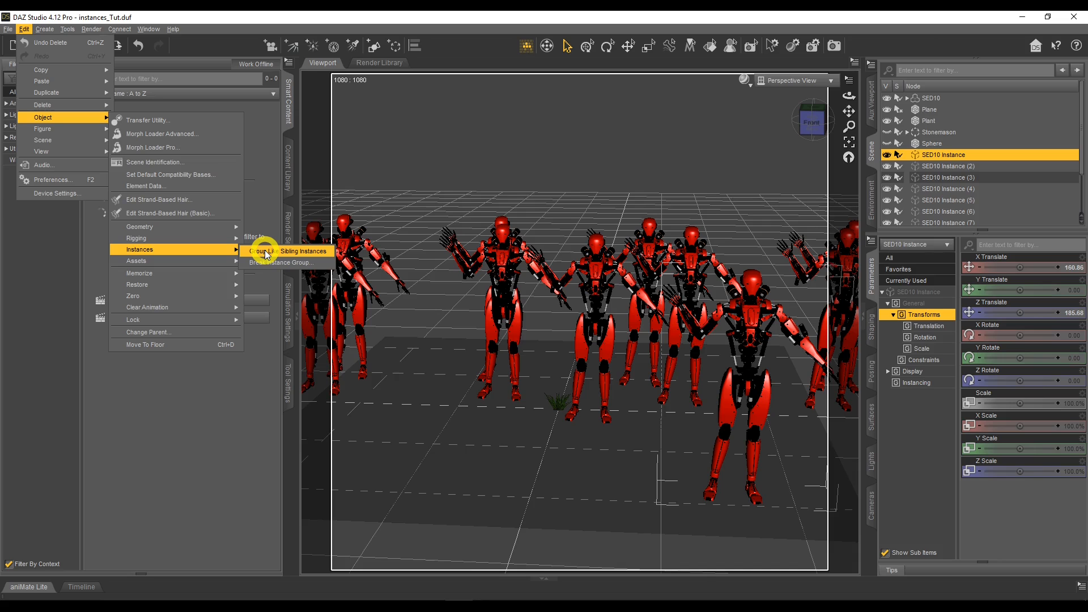
pyautogui.click(264, 250)
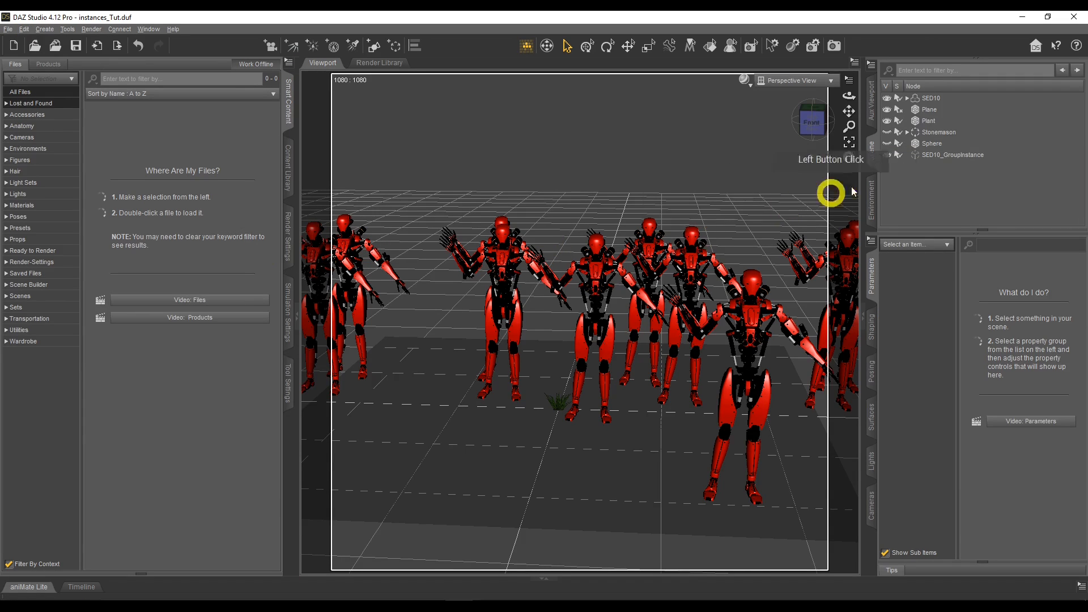
# Move SED10_GroupInstance back in the scene to about Z -147, shifting it slightly toward negative X.
pyautogui.click(945, 156)
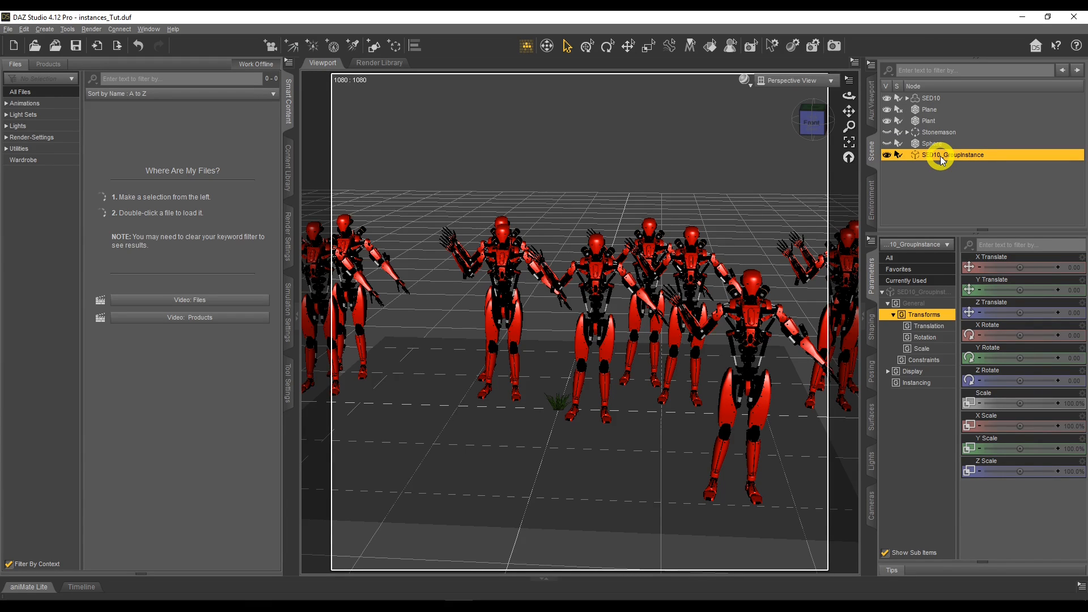
pyautogui.click(628, 46)
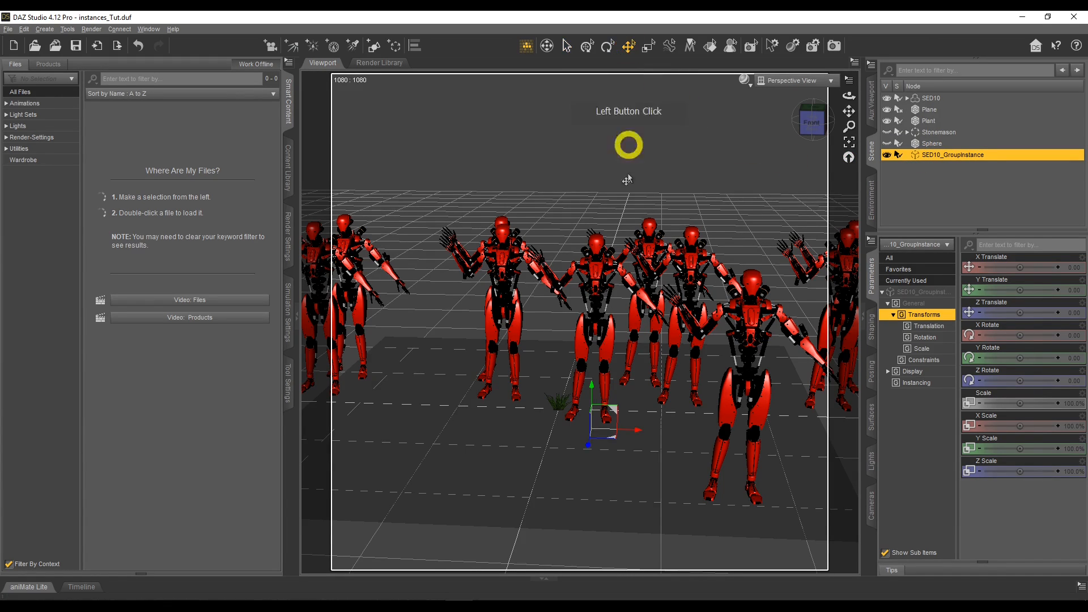
pyautogui.moveTo(612, 437); pyautogui.dragTo(590, 388)
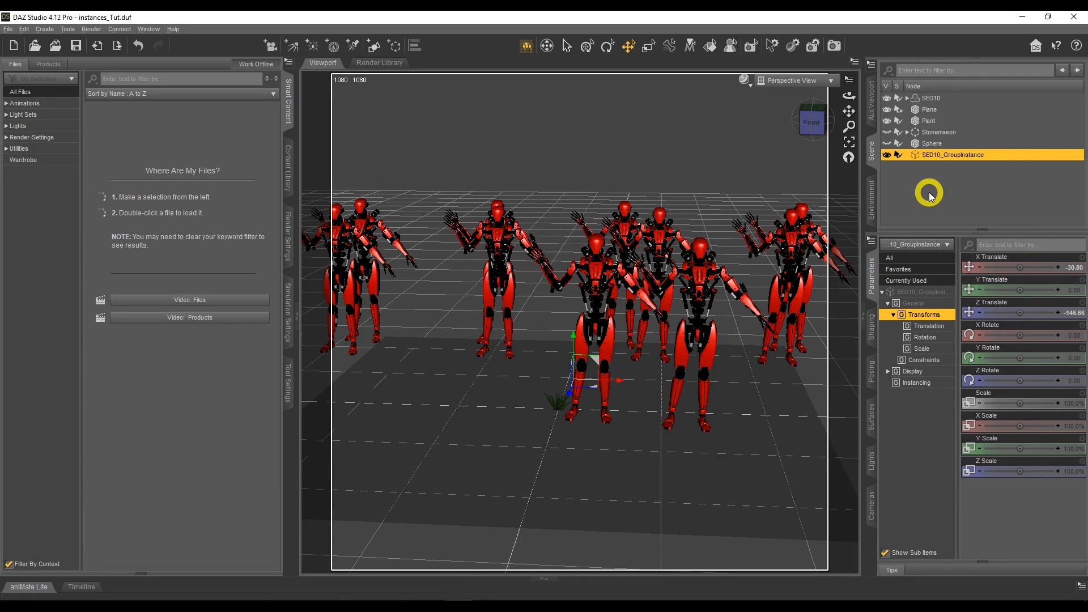
# Split SED10_GroupInstance back into separate SED10 instances with Break Instance Group.
pyautogui.click(24, 29)
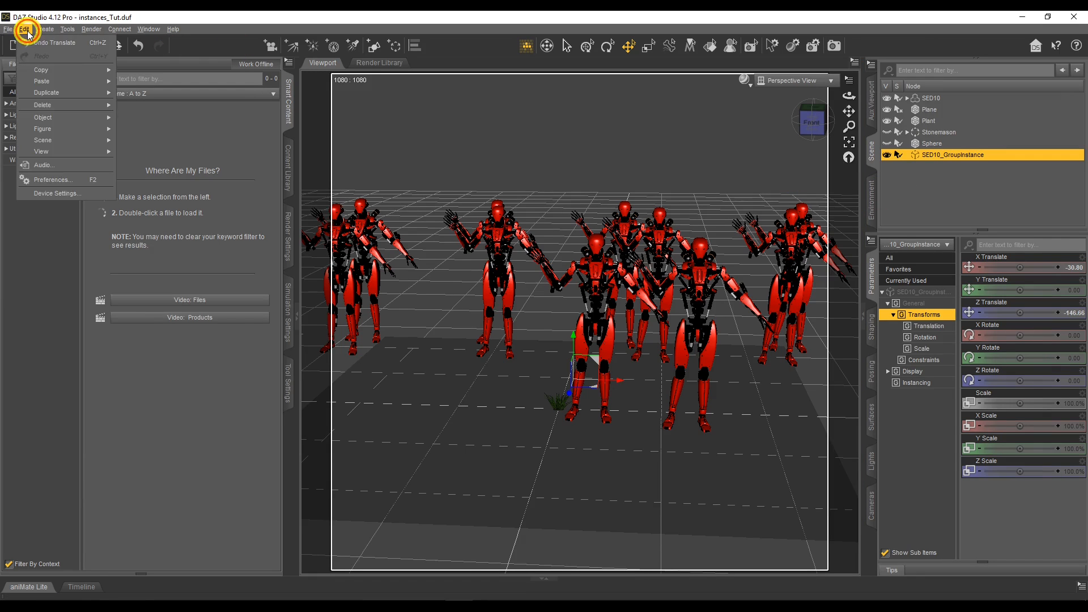
pyautogui.click(939, 154)
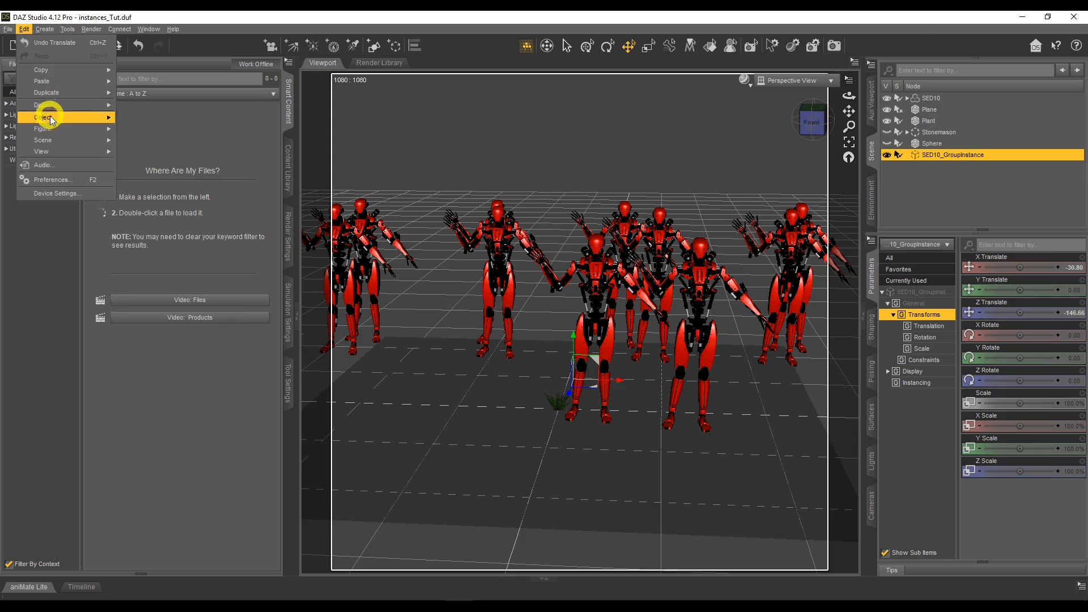
pyautogui.moveTo(50, 117)
pyautogui.moveTo(169, 248)
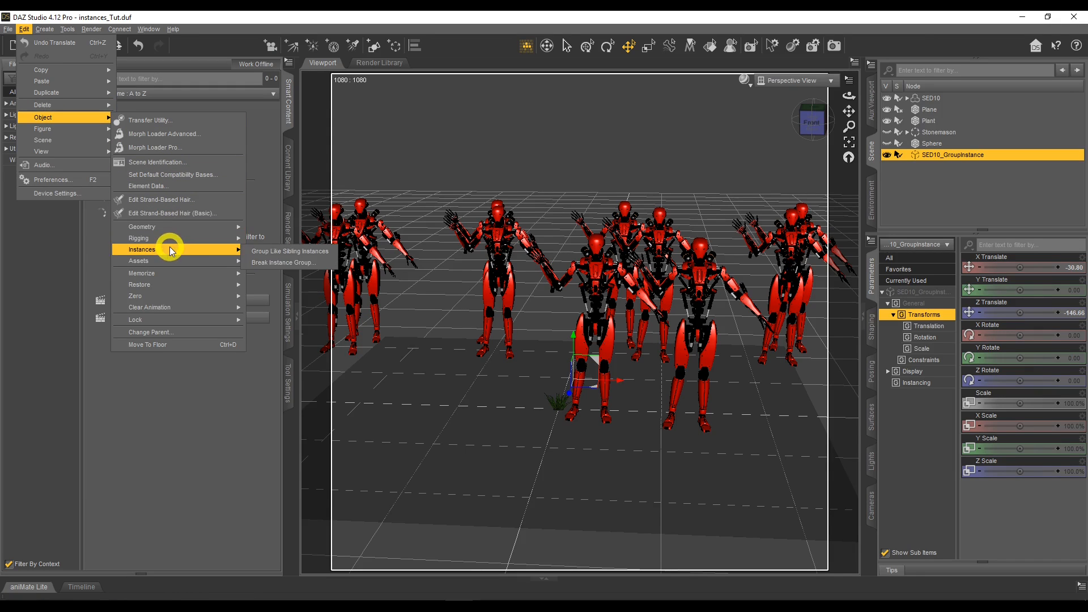
pyautogui.click(285, 262)
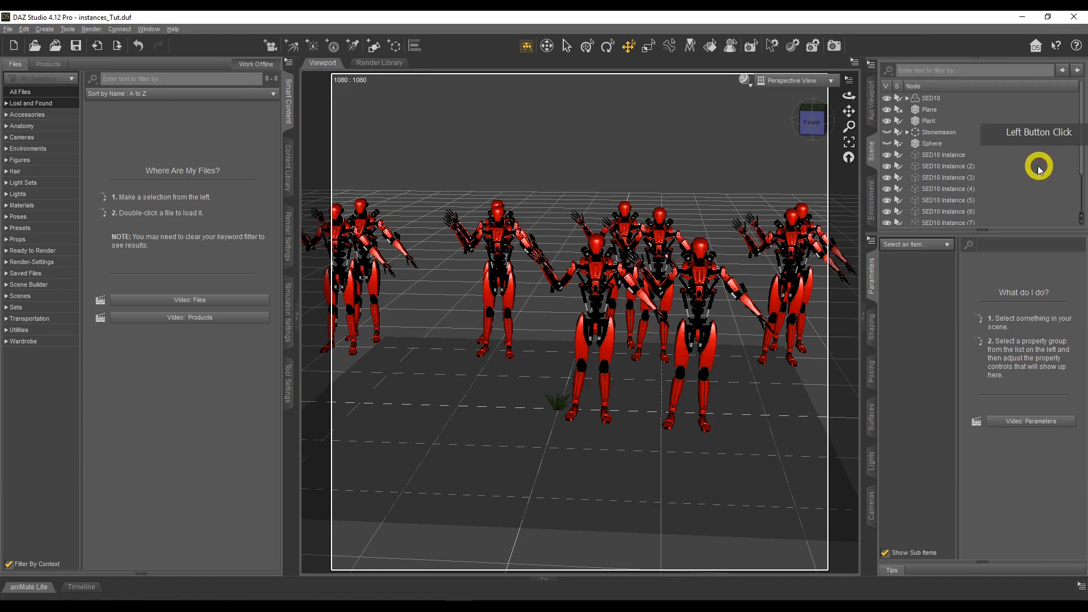
# Move the front robot, SED10 Instance, forward on its own to about X 148 and Z 221.
pyautogui.scroll(-3, 970, 164)
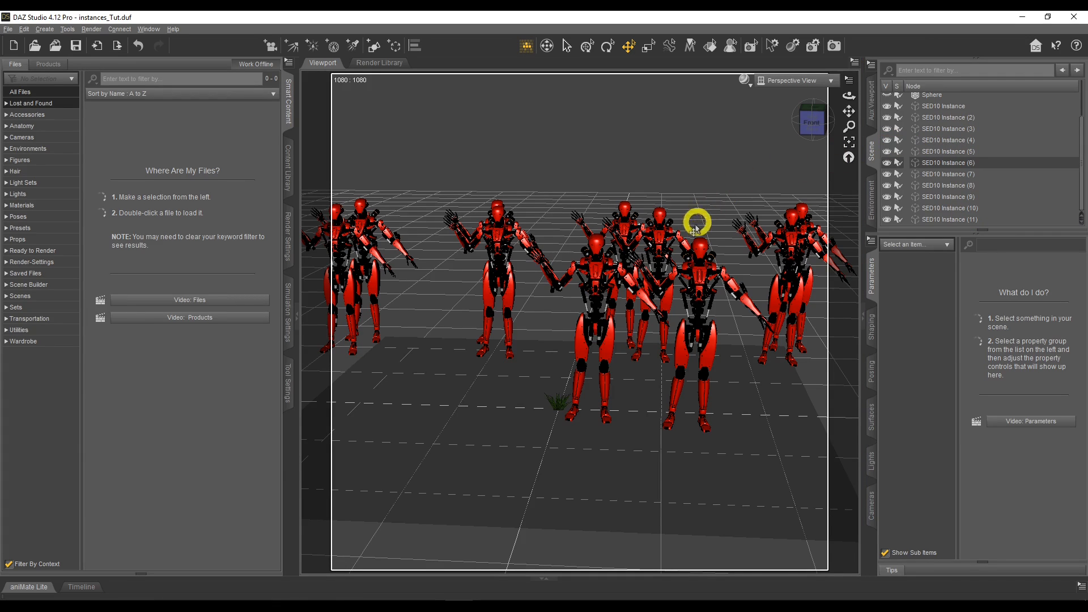
pyautogui.click(706, 299)
pyautogui.moveTo(718, 437); pyautogui.dragTo(759, 532)
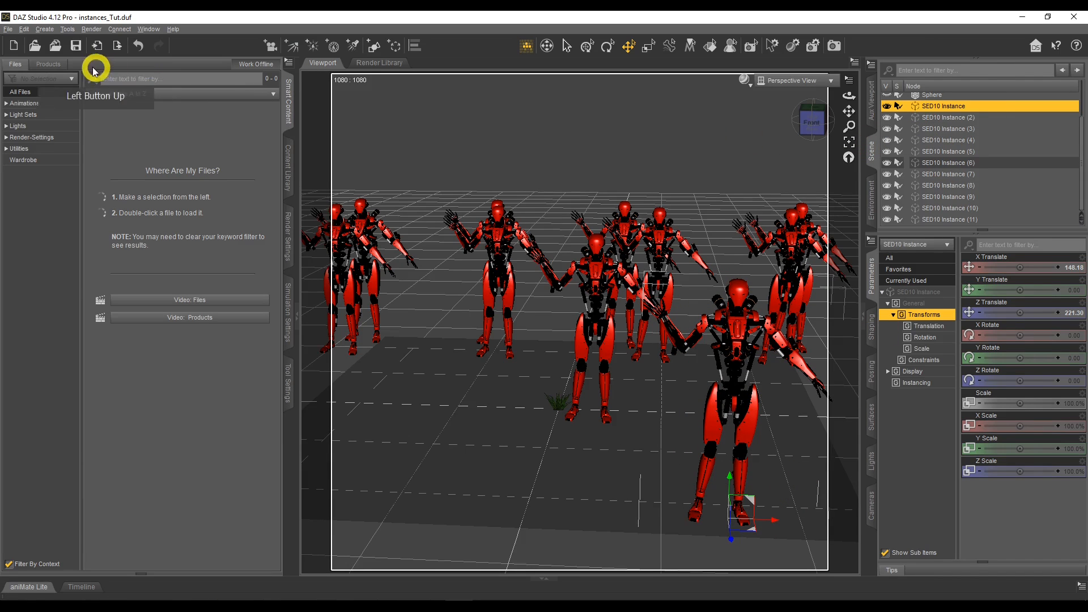
# Regroup the separate SED10 instances with Group Like Sibling Instances, starting from the repositioned front instance.
pyautogui.click(24, 30)
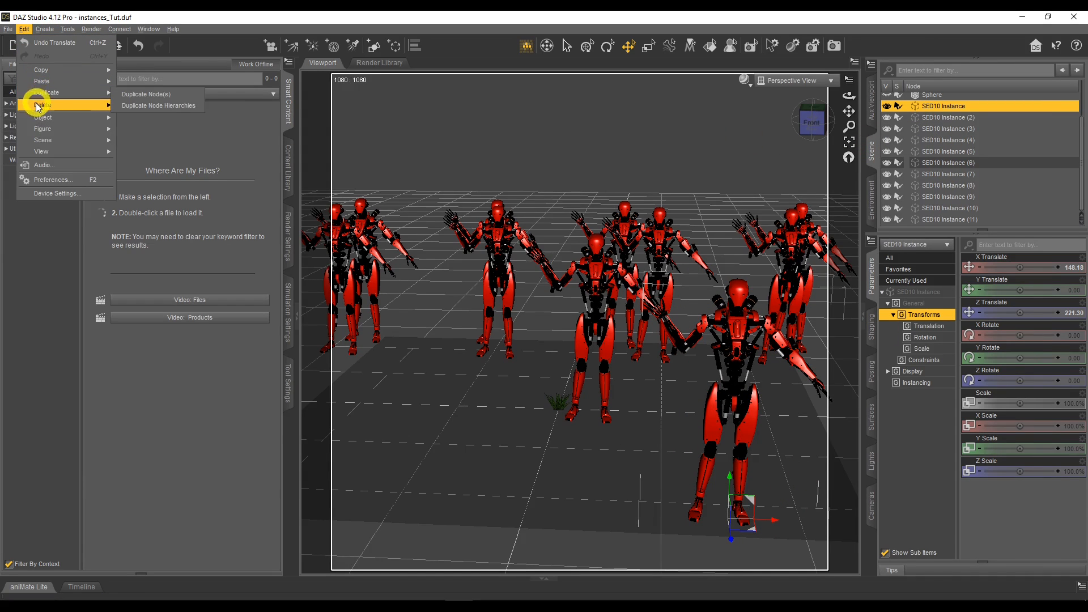
pyautogui.moveTo(35, 117)
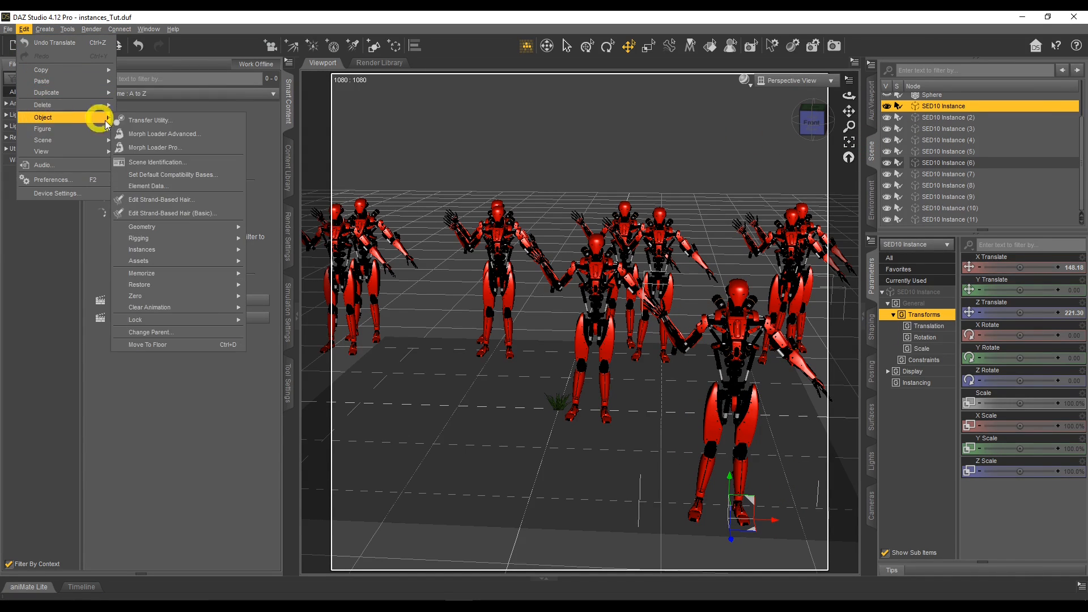
pyautogui.moveTo(164, 260)
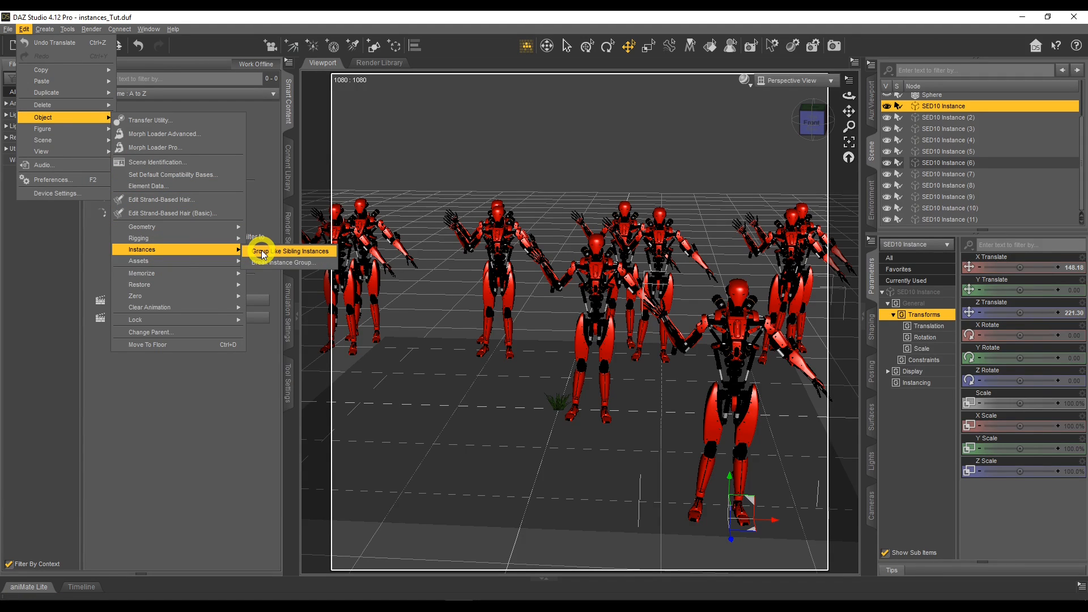
pyautogui.click(263, 252)
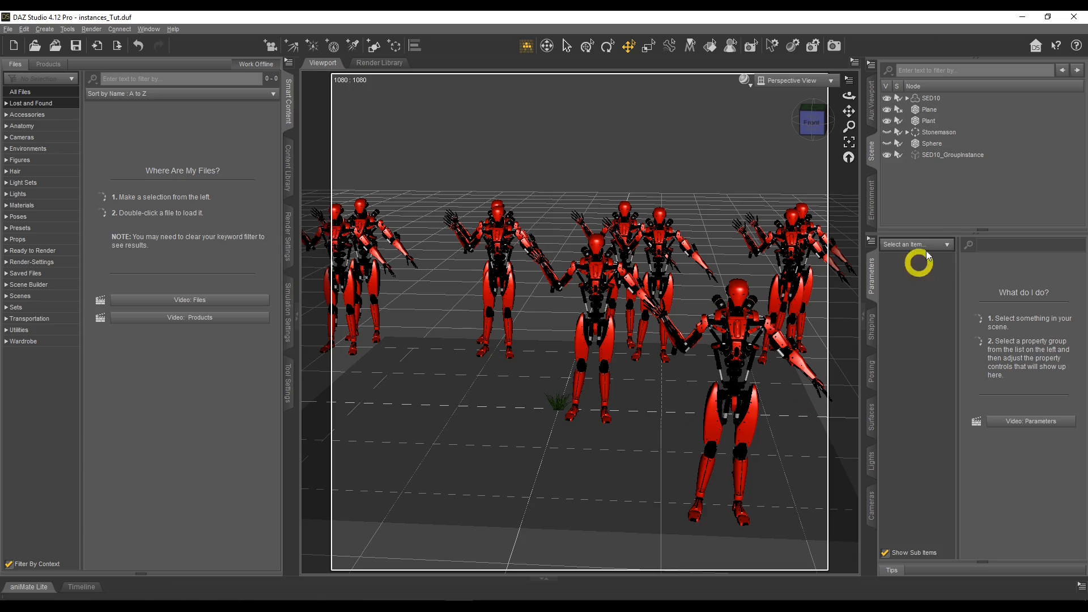
# Move SED10_GroupInstance back to about X -7 and Z -112, and delete it from the scene.
pyautogui.click(954, 155)
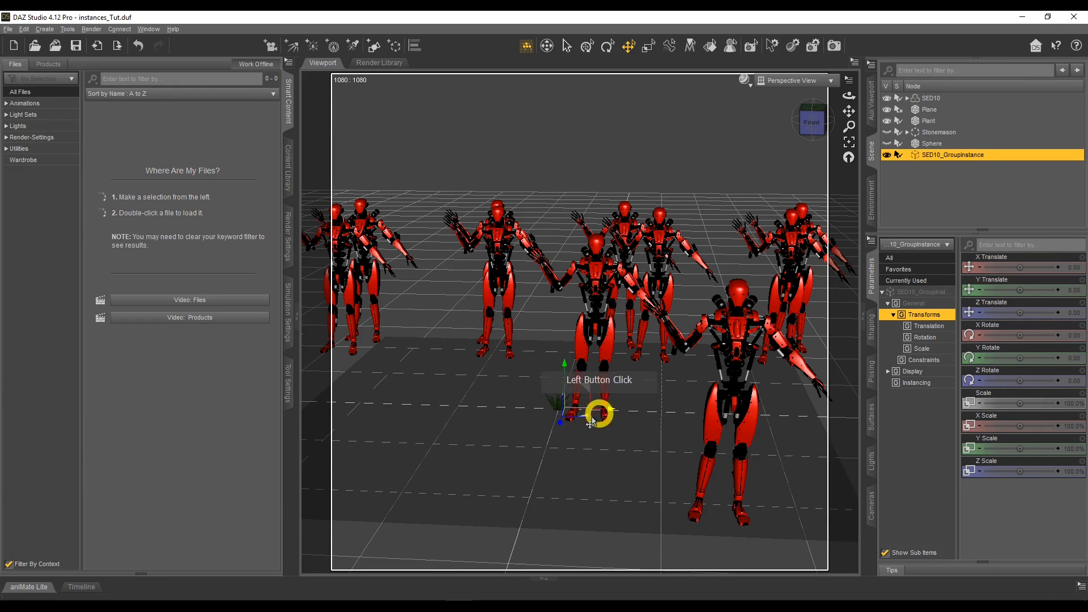
pyautogui.moveTo(584, 416); pyautogui.dragTo(576, 318)
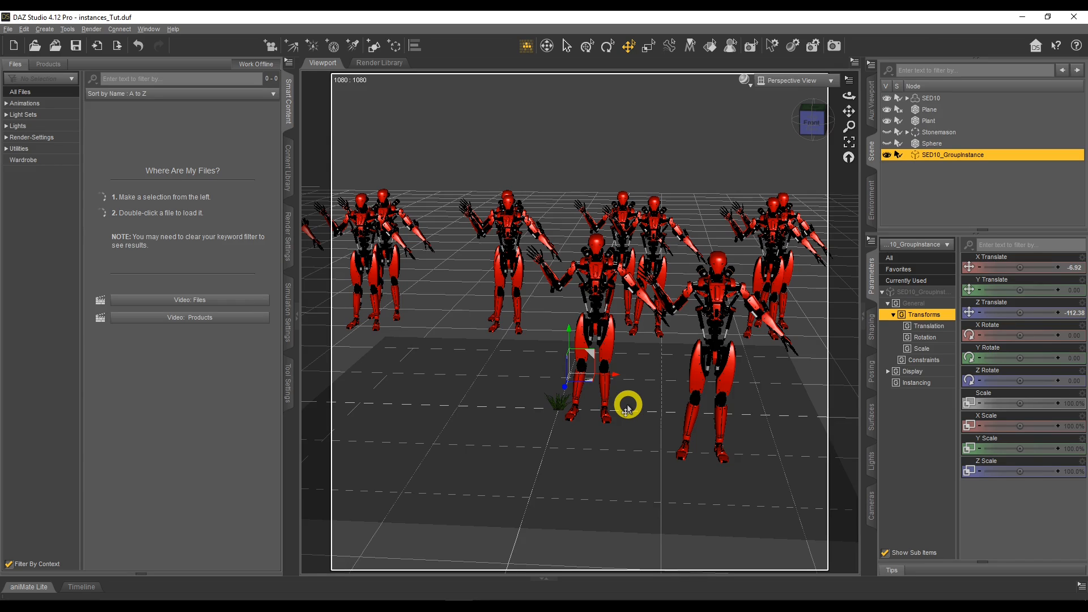
pyautogui.rightClick(923, 159)
pyautogui.click(939, 174)
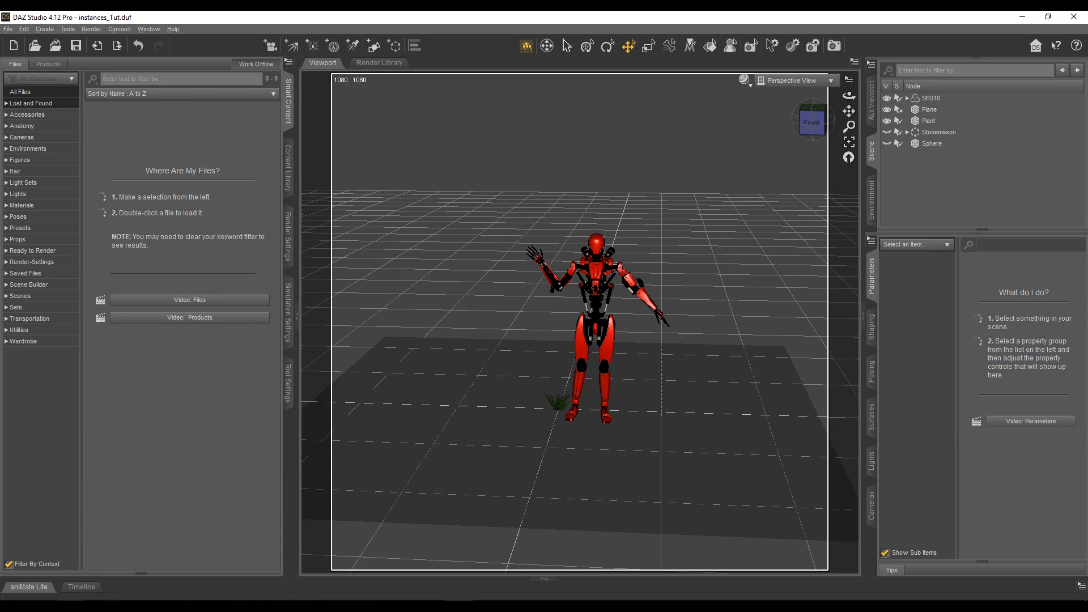
# Switch to the web browser and compare the Instances Plus+ and UltraScatterPro product pages on the Daz 3D store.
pyautogui.click(70, 606)
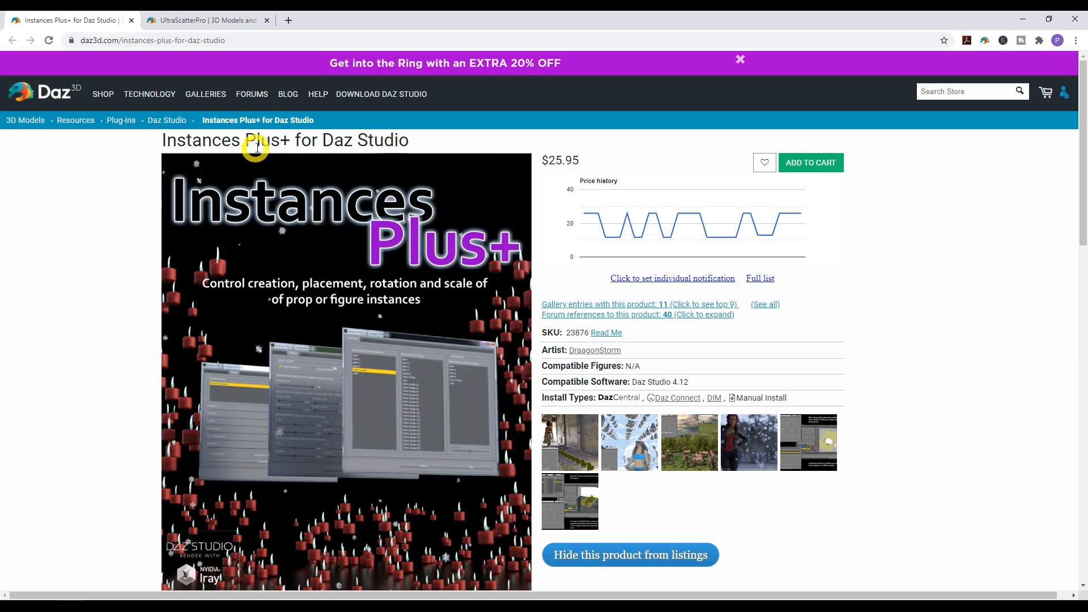
pyautogui.click(205, 20)
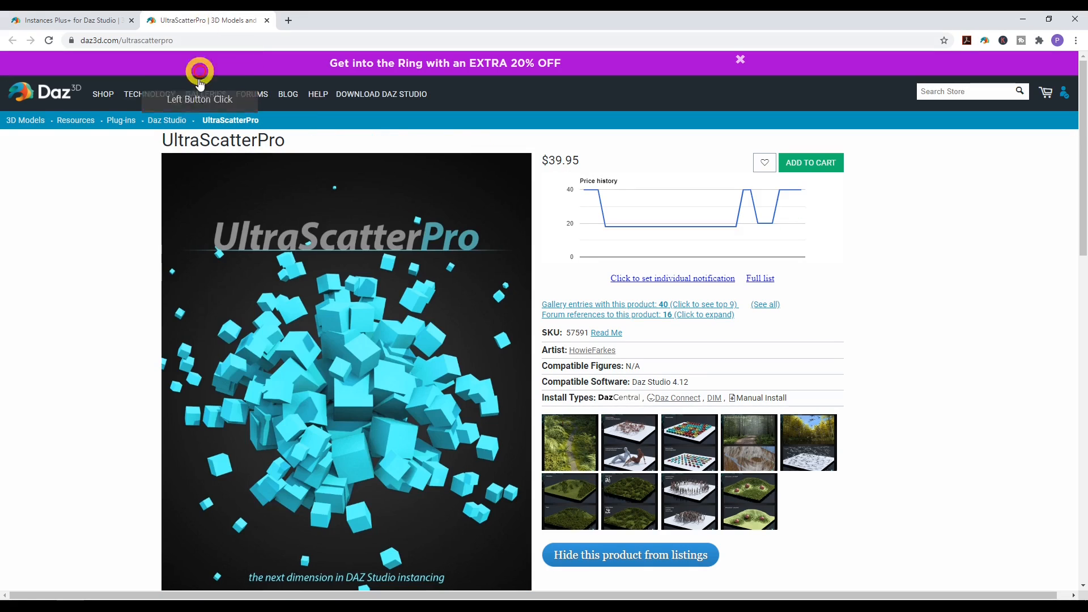
pyautogui.click(81, 20)
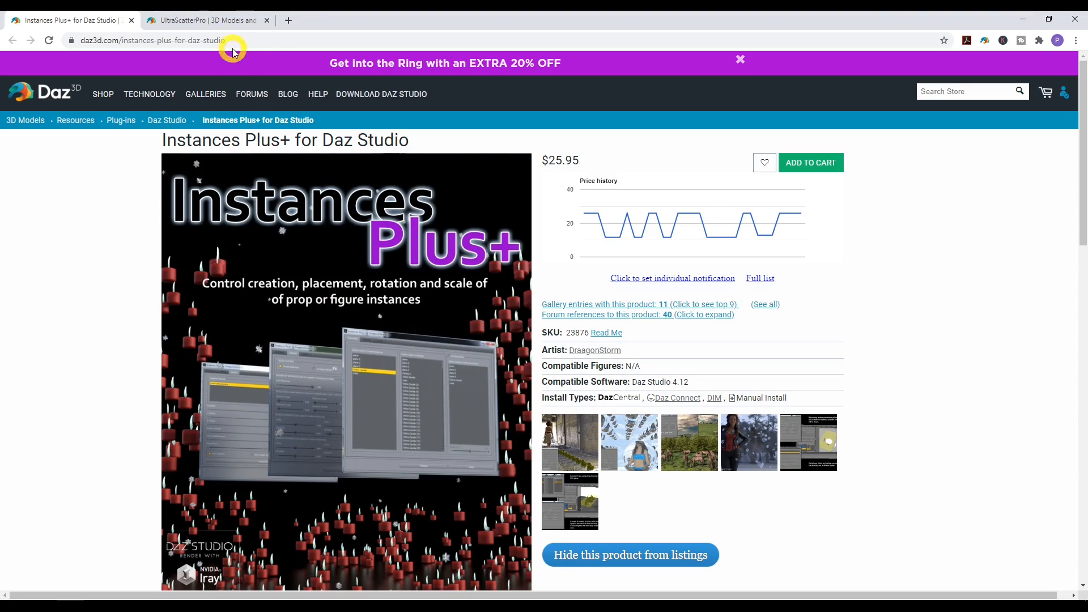
pyautogui.click(225, 19)
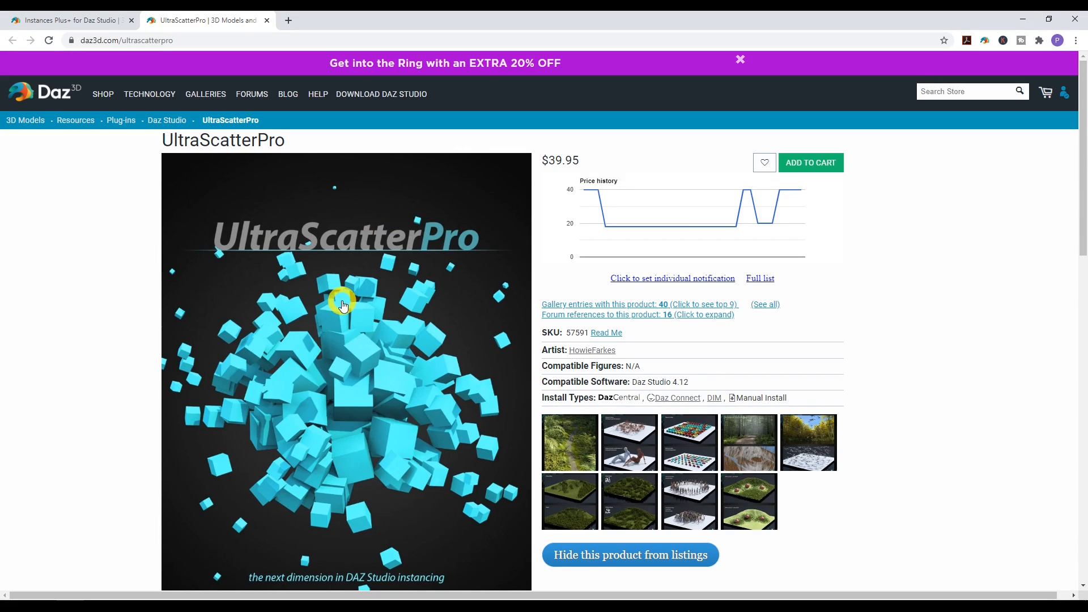
pyautogui.click(99, 15)
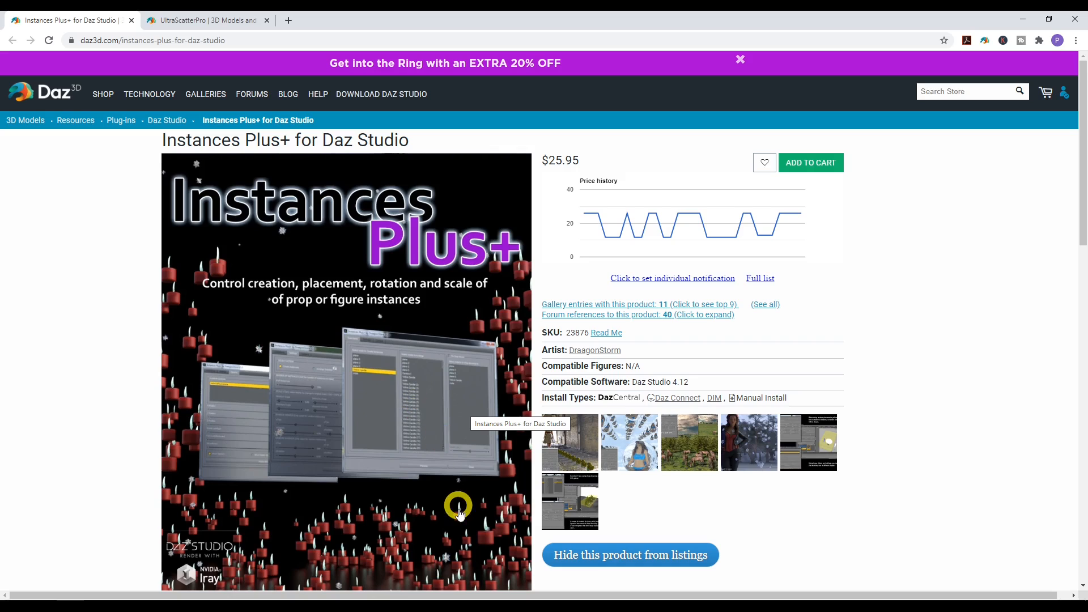
# Return to DAZ Studio and hide the SED10 figure in the scene.
pyautogui.click(460, 606)
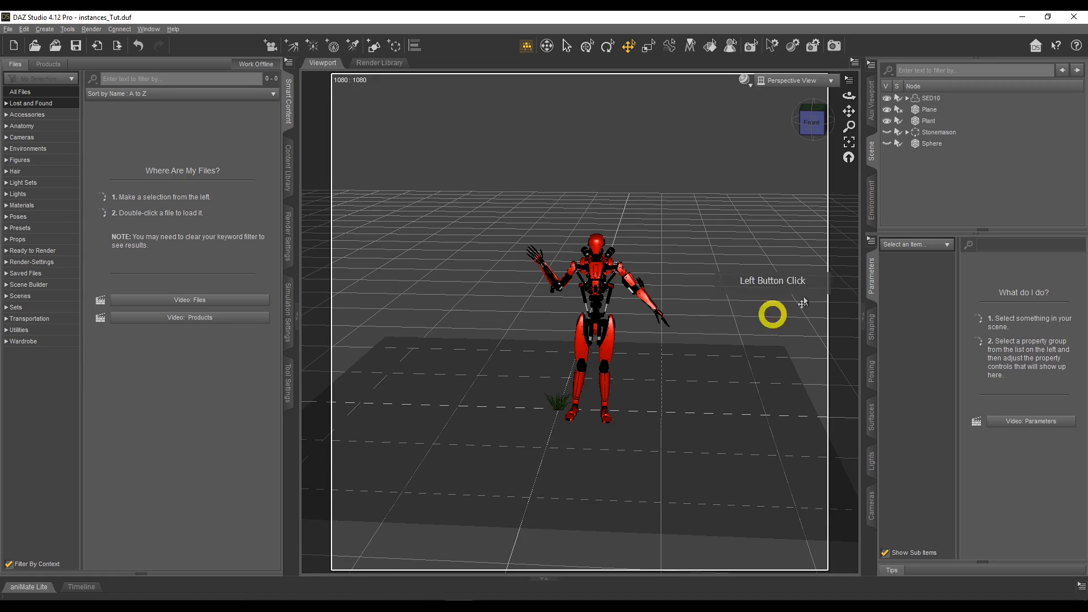
pyautogui.click(888, 98)
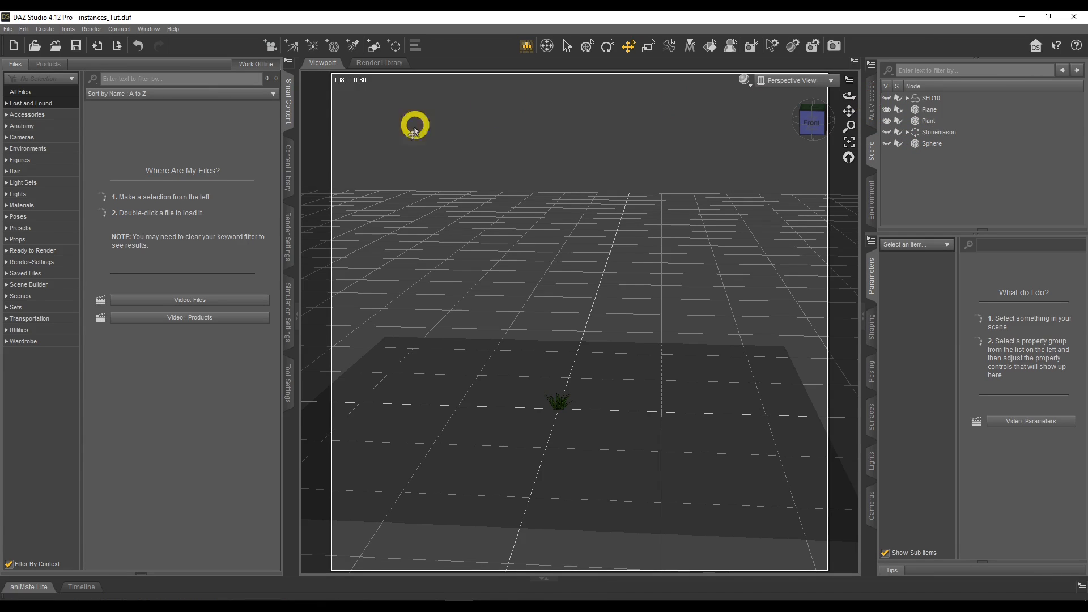
# Open the Instances Plus folder under Scripts in the content library.
pyautogui.click(287, 163)
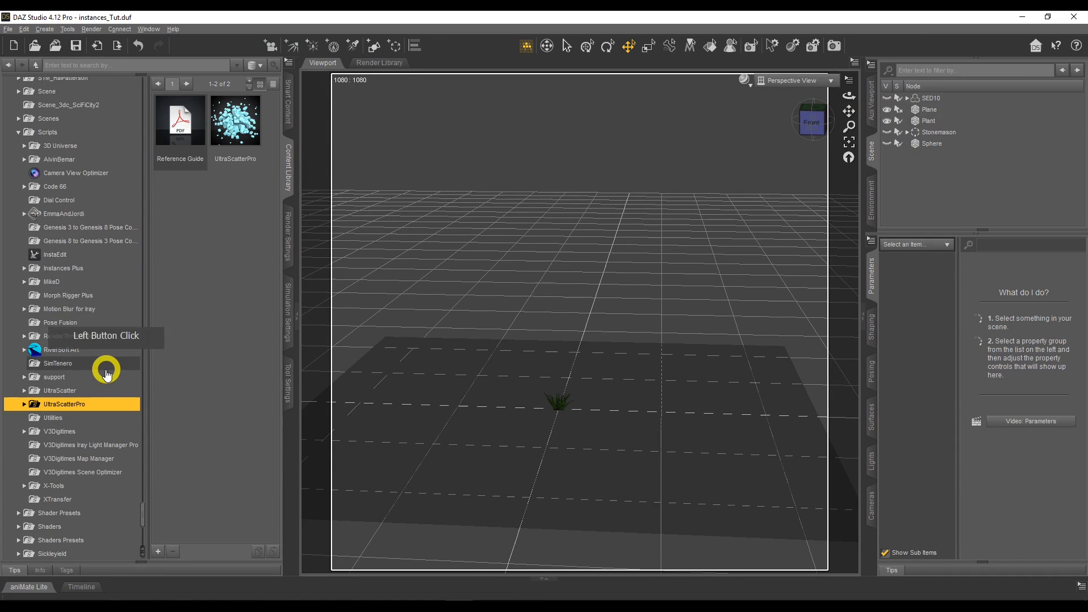
pyautogui.click(80, 269)
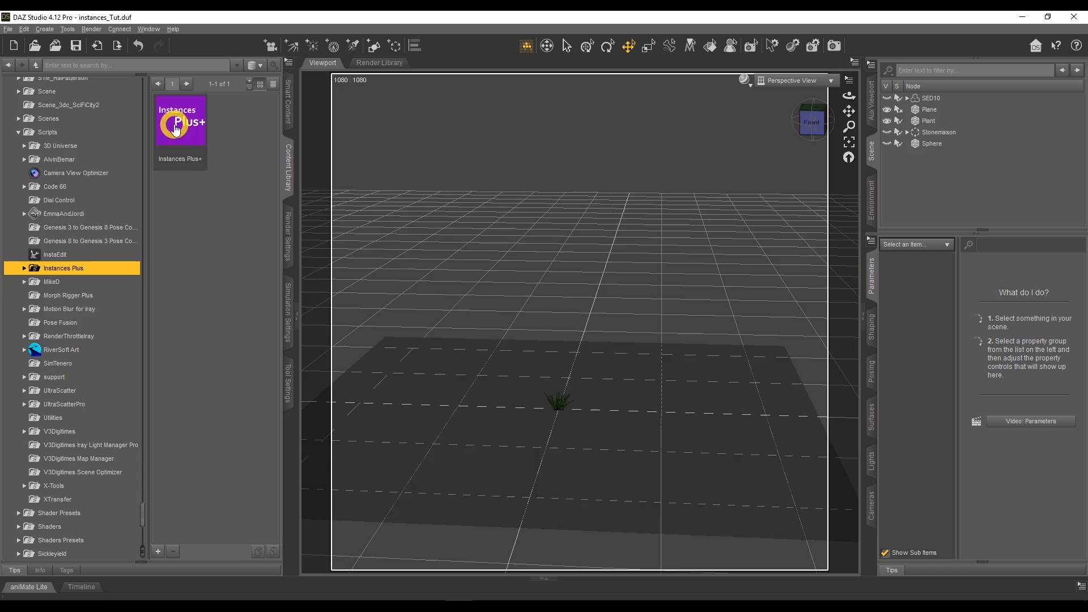
pyautogui.scroll(-5, 419, 301)
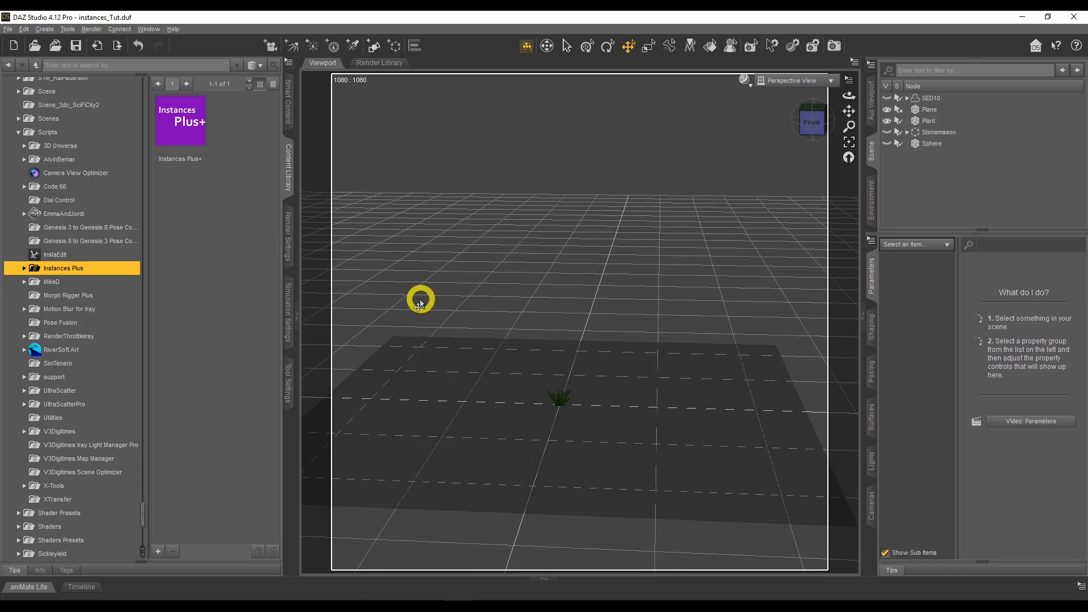
# Run the Instances Plus+ script with Plant as the node to instance and enable Drop Down/Up onto Plane.
pyautogui.doubleClick(190, 130)
pyautogui.moveTo(558, 103); pyautogui.dragTo(249, 109)
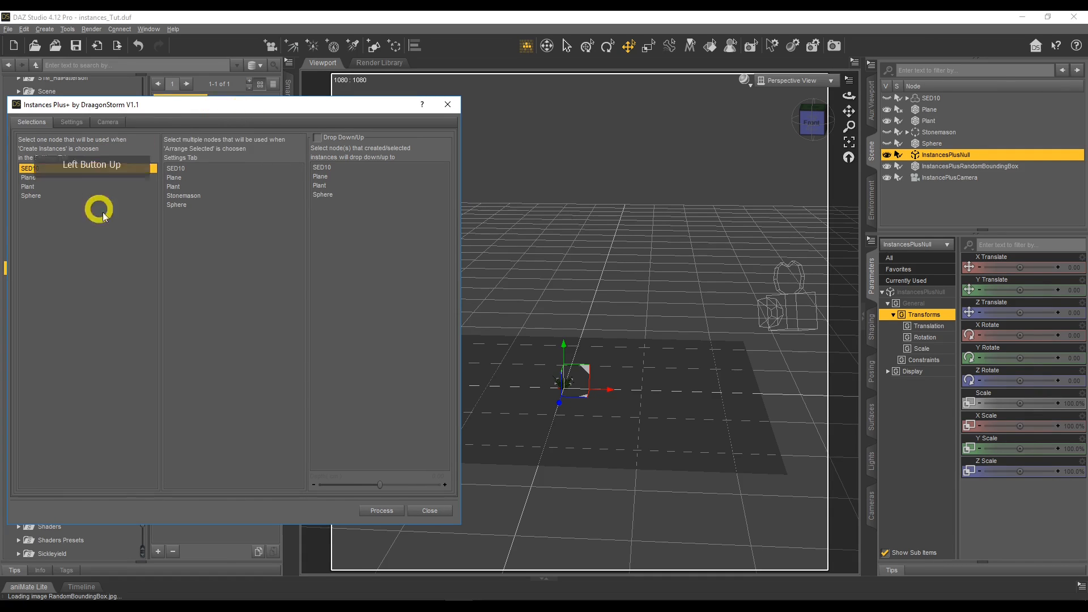
pyautogui.click(56, 187)
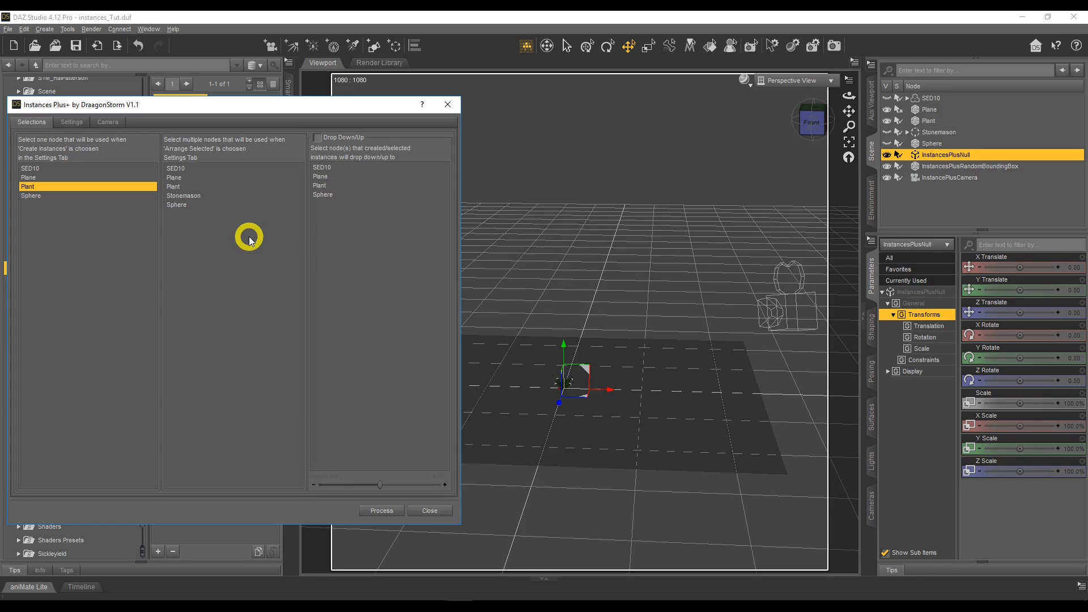
pyautogui.click(320, 140)
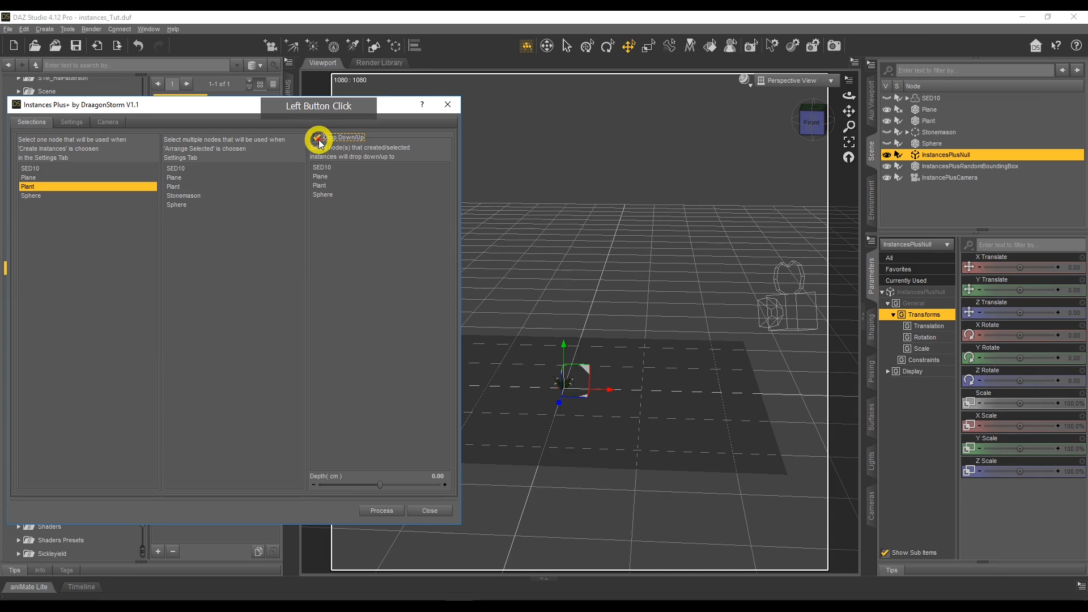
pyautogui.click(322, 178)
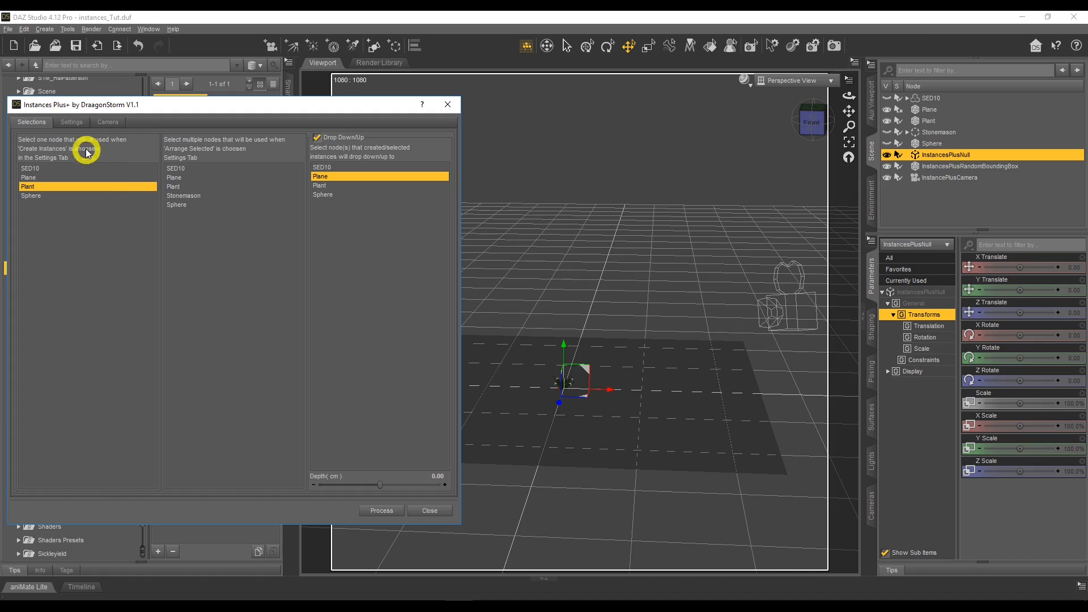
# Set the action to Create Instances with random placement and the number of instances to 40.
pyautogui.click(71, 122)
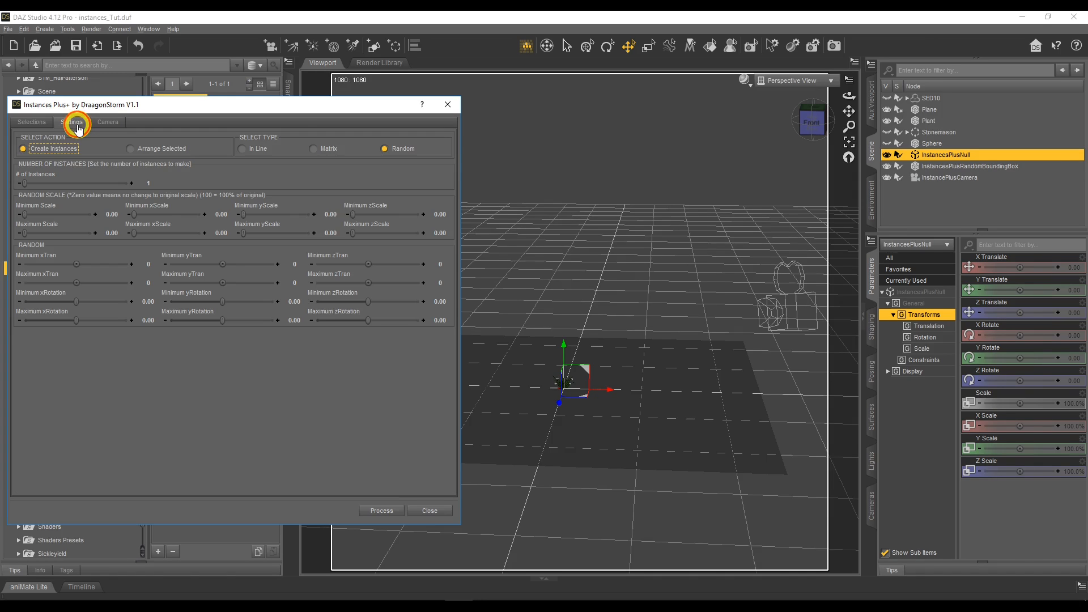
pyautogui.click(66, 151)
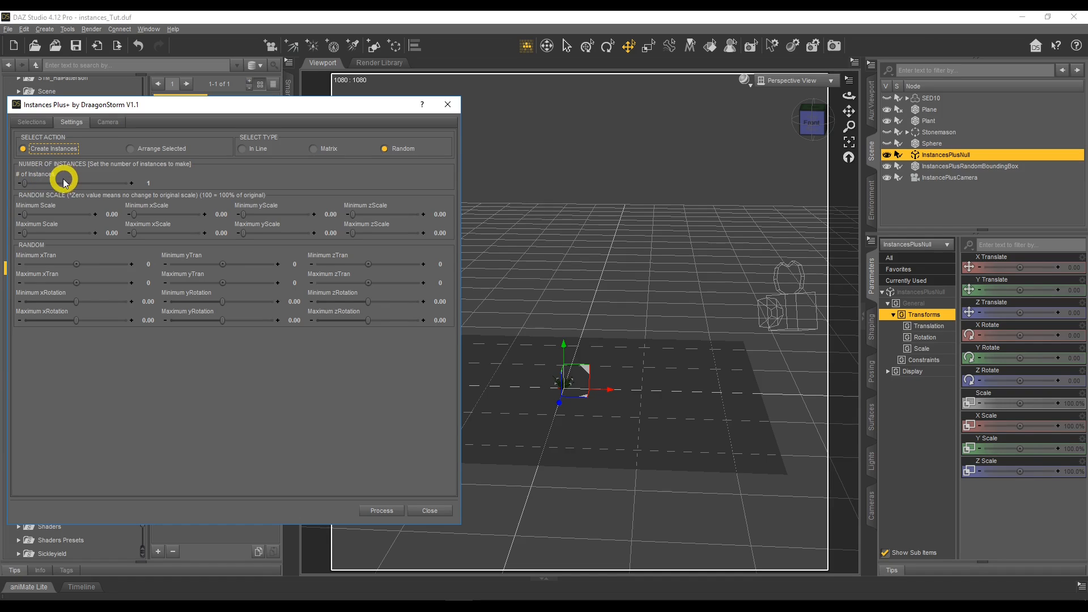
pyautogui.moveTo(24, 182); pyautogui.dragTo(42, 183)
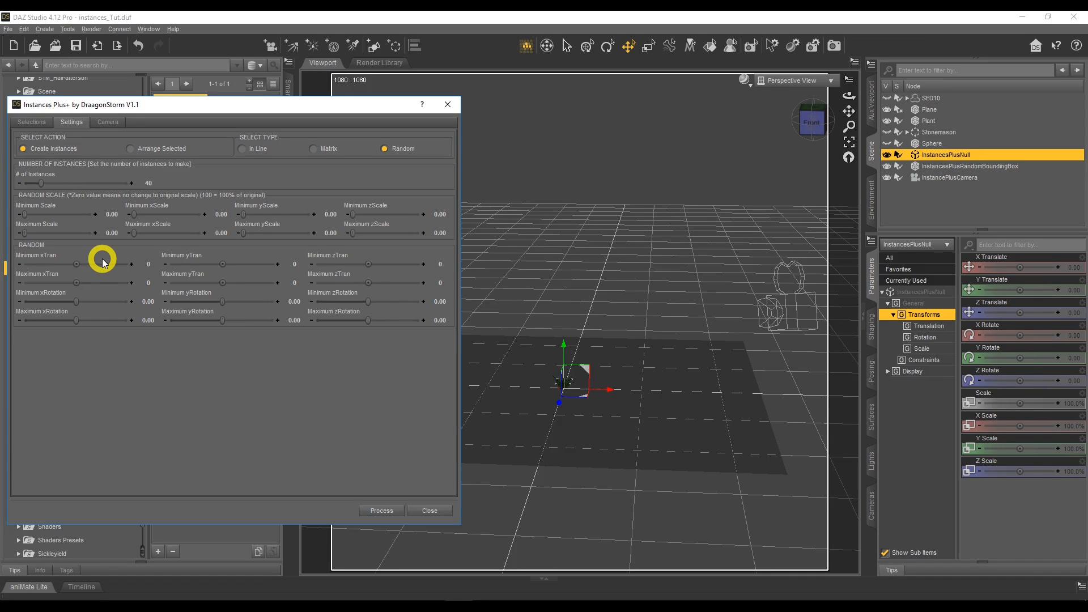
# Set the random translation range to X -213 to 256 and Z -247 to 253, covering the plane.
pyautogui.moveTo(77, 281); pyautogui.dragTo(77, 282)
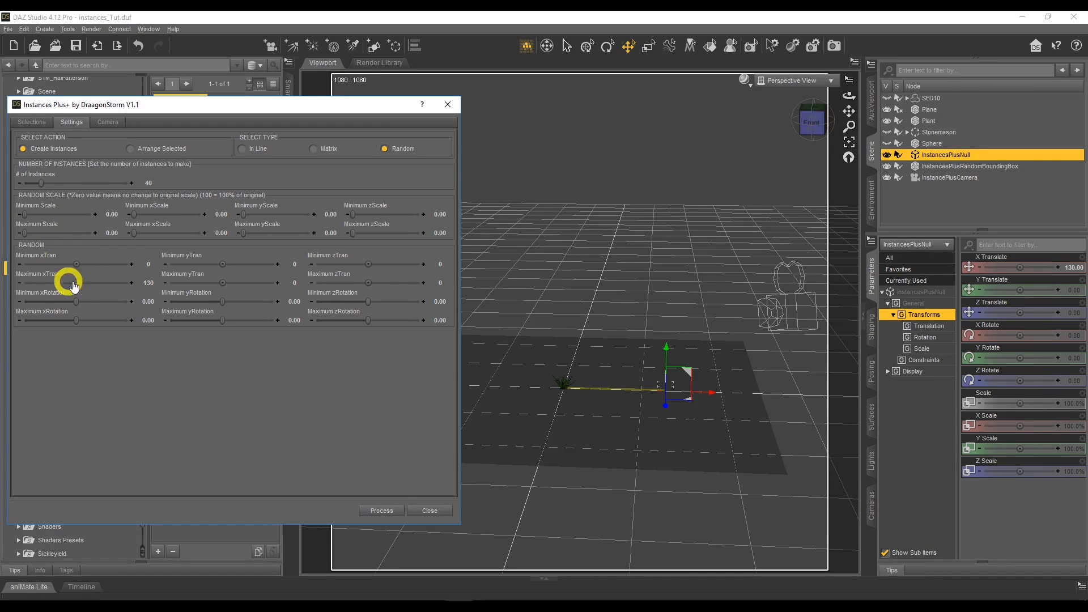
pyautogui.moveTo(369, 281); pyautogui.dragTo(369, 282)
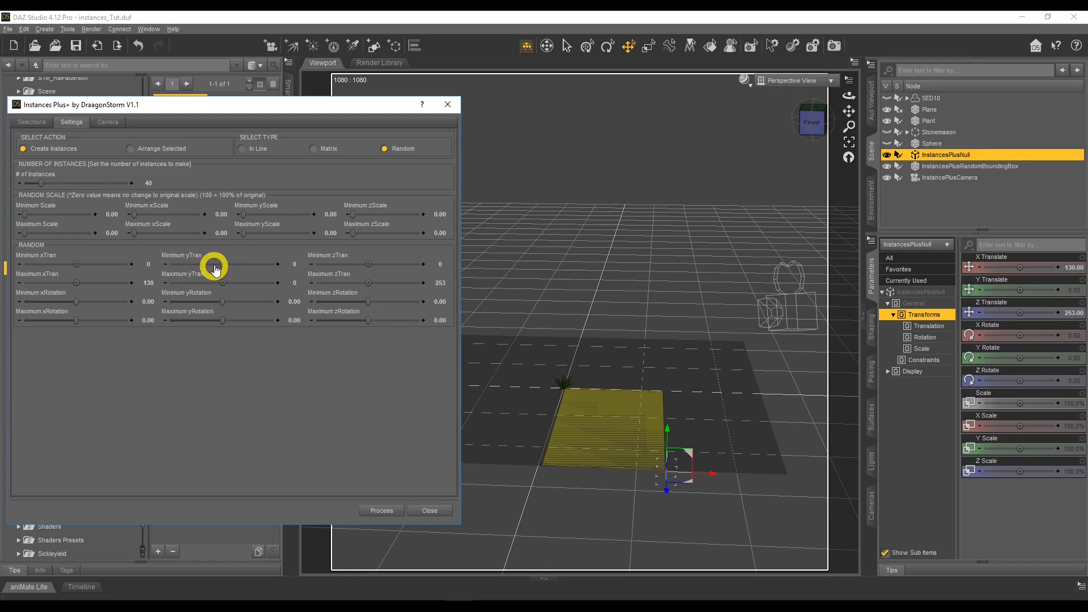
pyautogui.moveTo(369, 262); pyautogui.dragTo(369, 262)
pyautogui.moveTo(368, 262); pyautogui.dragTo(368, 263)
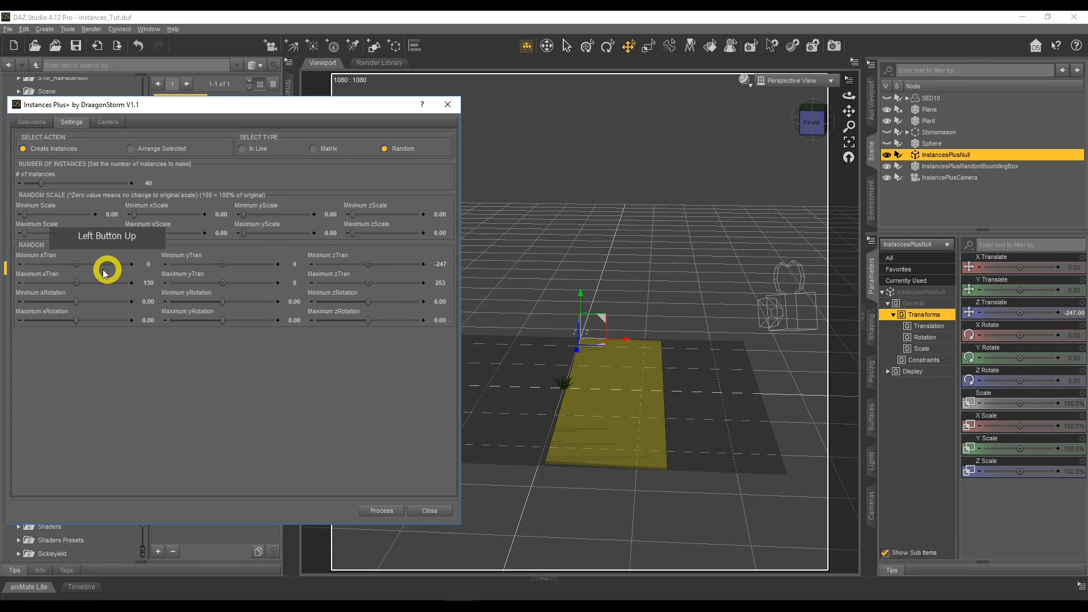
pyautogui.moveTo(76, 264); pyautogui.dragTo(77, 282)
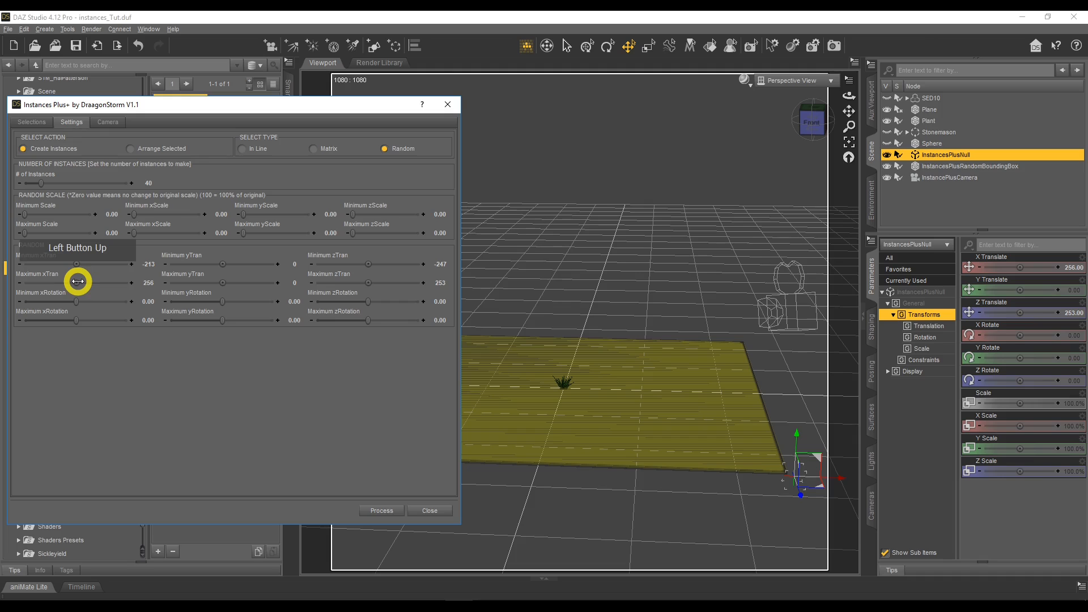
# Generate the random Plant instances, close Instances Plus+, and inspect the plants scattered over the plane.
pyautogui.click(382, 511)
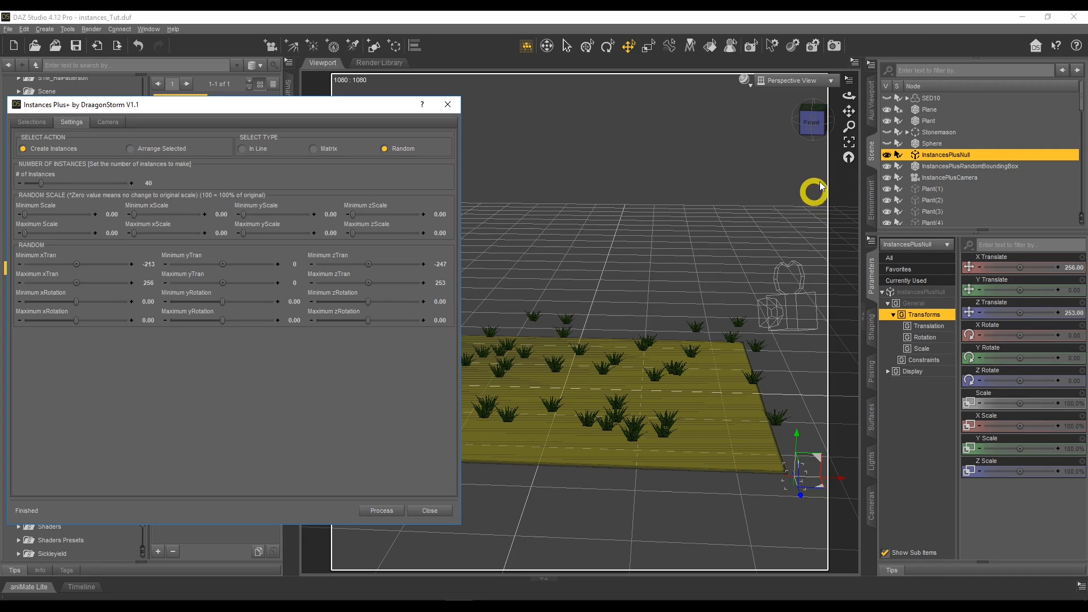
pyautogui.click(429, 511)
pyautogui.moveTo(848, 97); pyautogui.dragTo(823, 323)
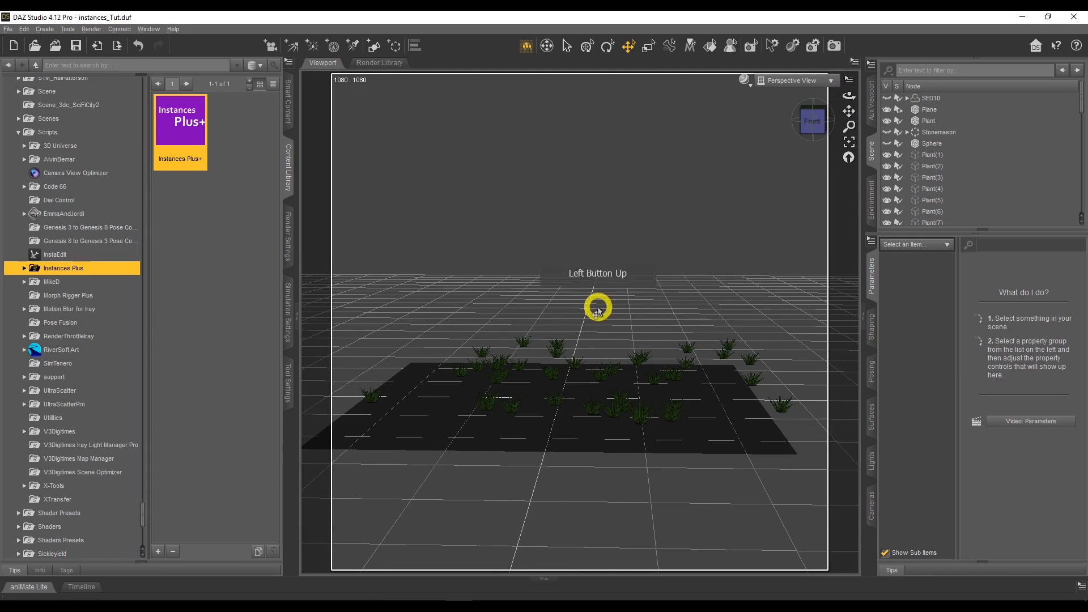
# Review the Plant instances in the scene list, select Plant(1), and locate the Group Like Sibling Instances command.
pyautogui.scroll(-2, 975, 144)
pyautogui.scroll(-9, 965, 146)
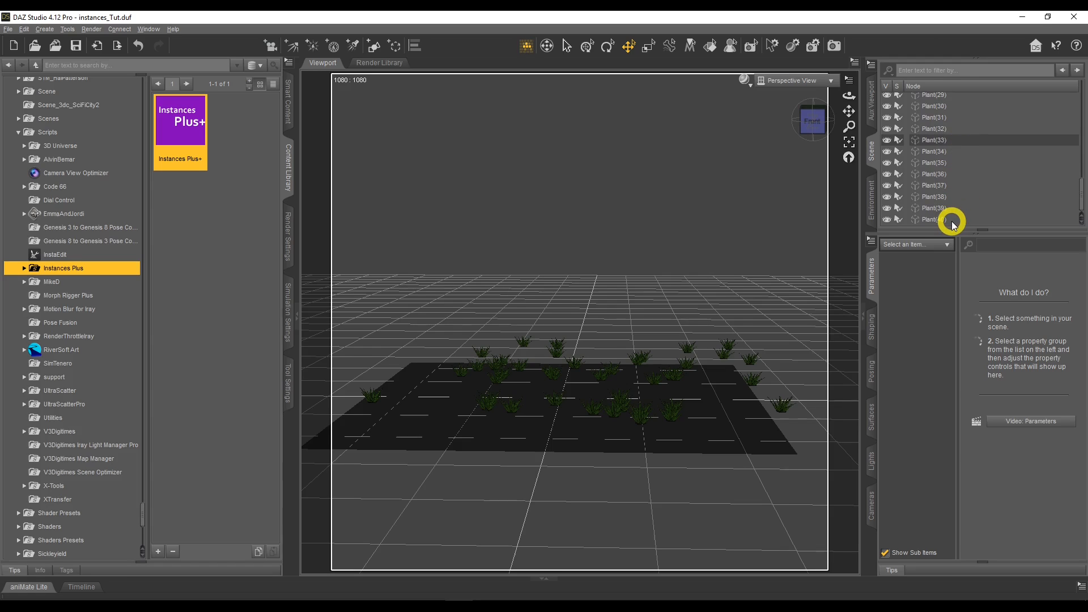
pyautogui.scroll(11, 952, 224)
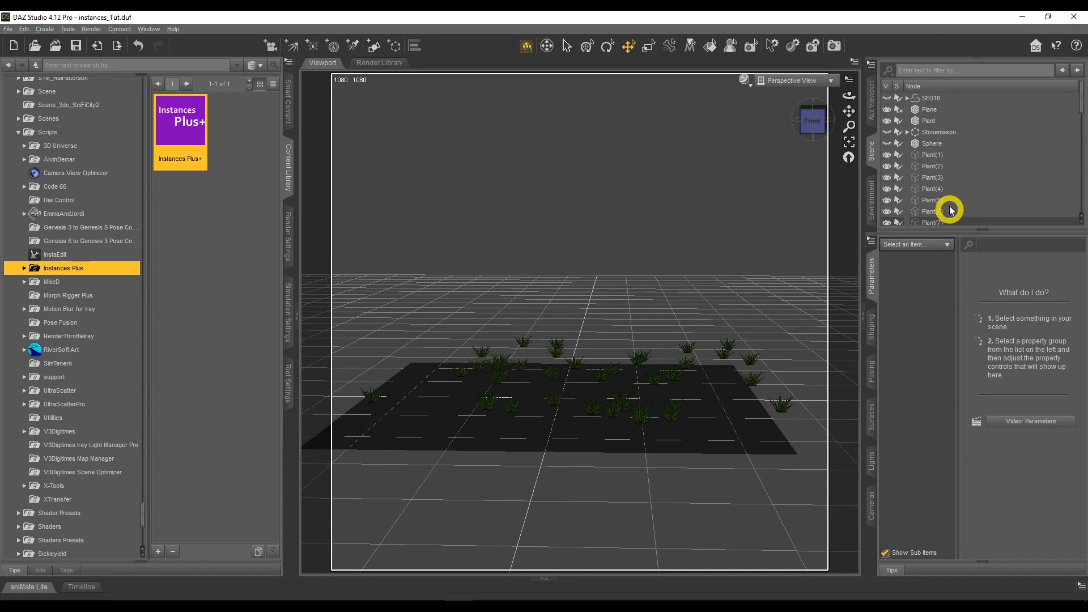
pyautogui.click(947, 156)
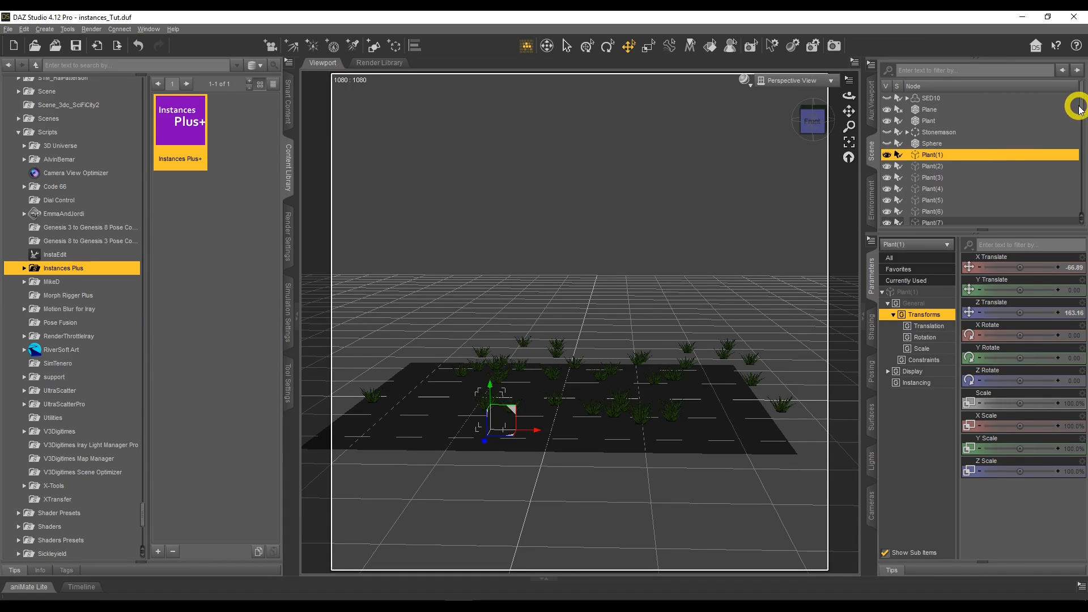
pyautogui.moveTo(1080, 109)
pyautogui.mouseDown()
pyautogui.moveTo(1080, 212)
pyautogui.moveTo(1072, 110)
pyautogui.mouseUp()
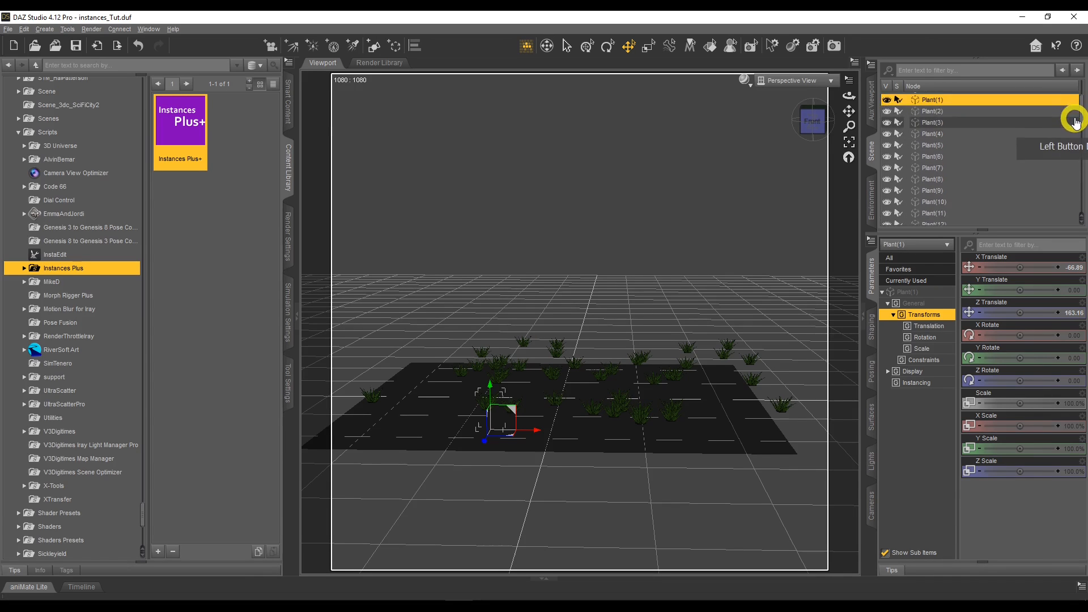
pyautogui.click(23, 29)
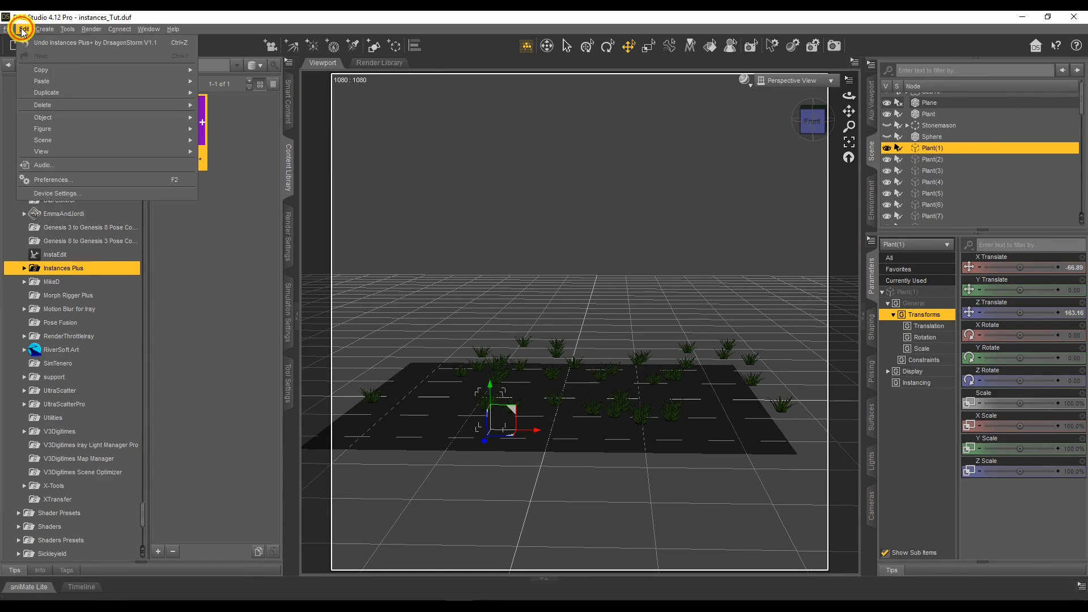
pyautogui.click(40, 118)
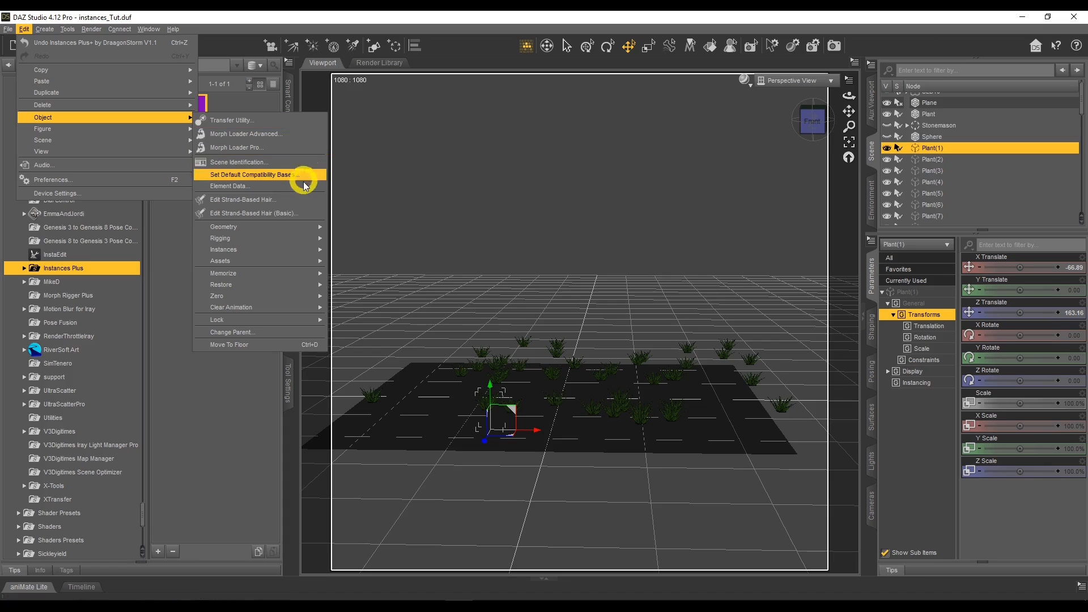
pyautogui.moveTo(287, 250)
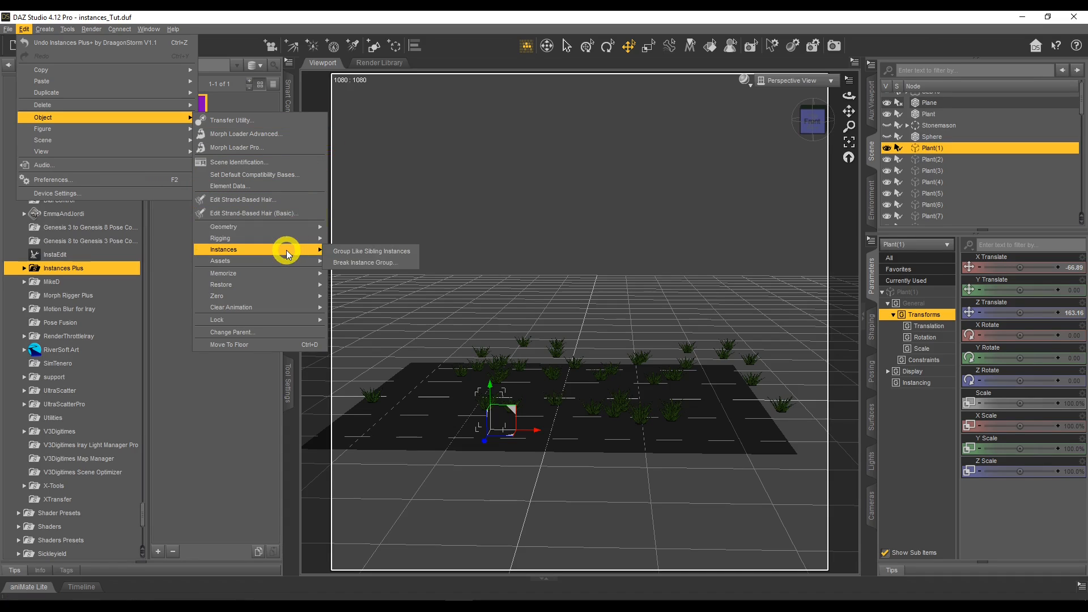
pyautogui.click(375, 250)
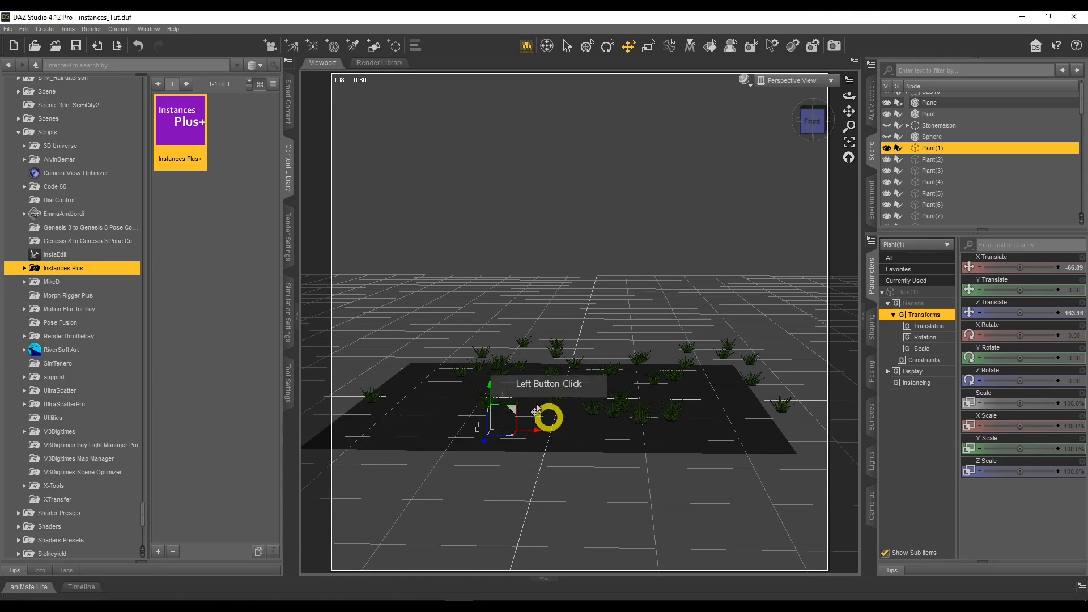
# Run Instances Plus+ again, select Plant and the instances Plant(1) to Plant(15), and enable Drop Down/Up onto Plane.
pyautogui.doubleClick(186, 138)
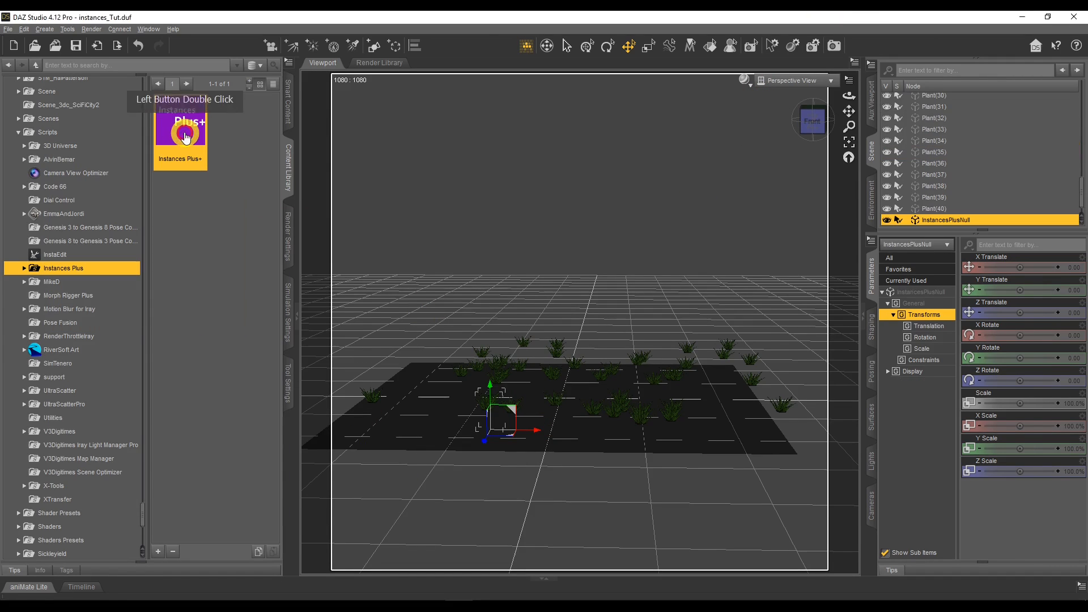
pyautogui.moveTo(548, 100); pyautogui.dragTo(213, 101)
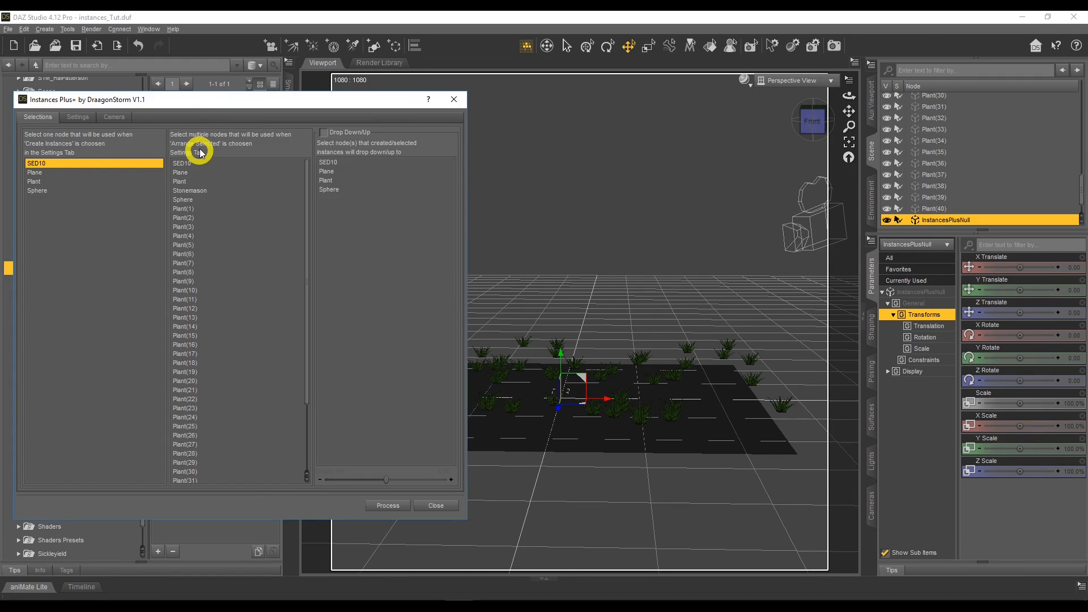
pyautogui.click(63, 182)
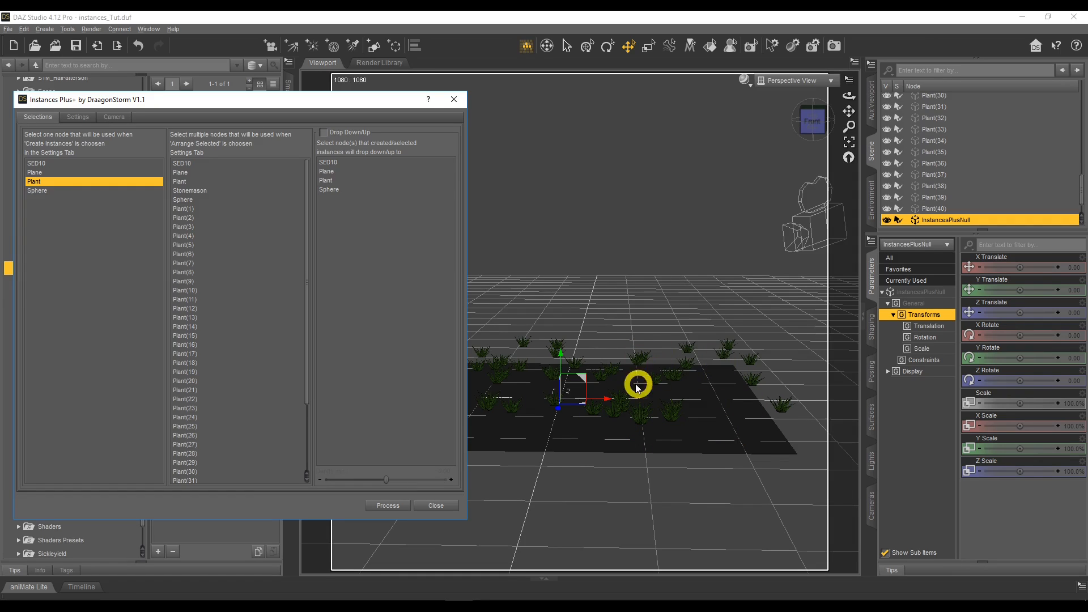
pyautogui.moveTo(209, 209); pyautogui.dragTo(197, 335)
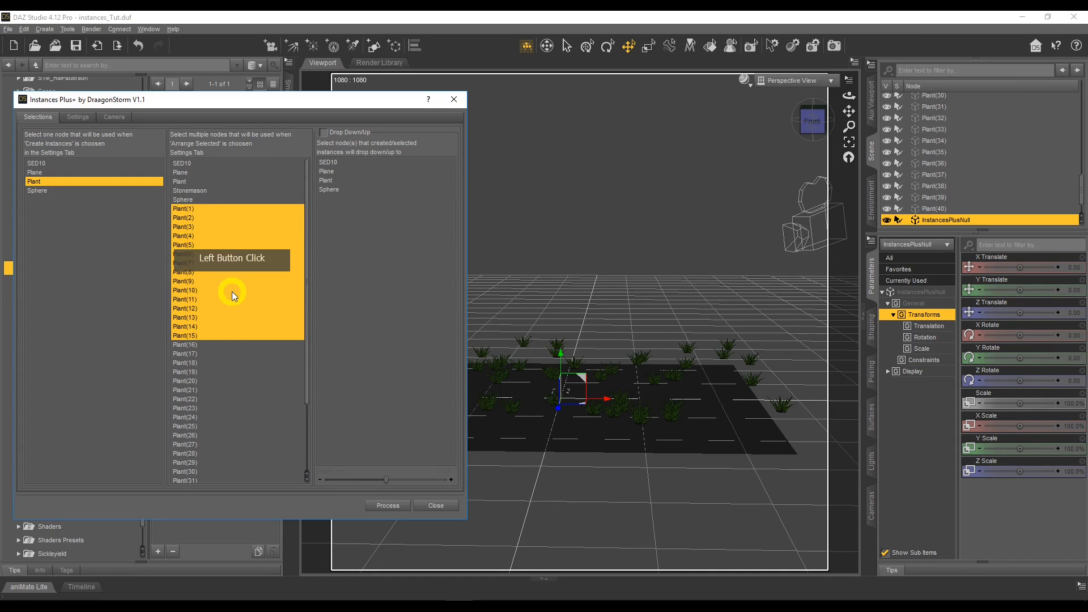
pyautogui.click(323, 133)
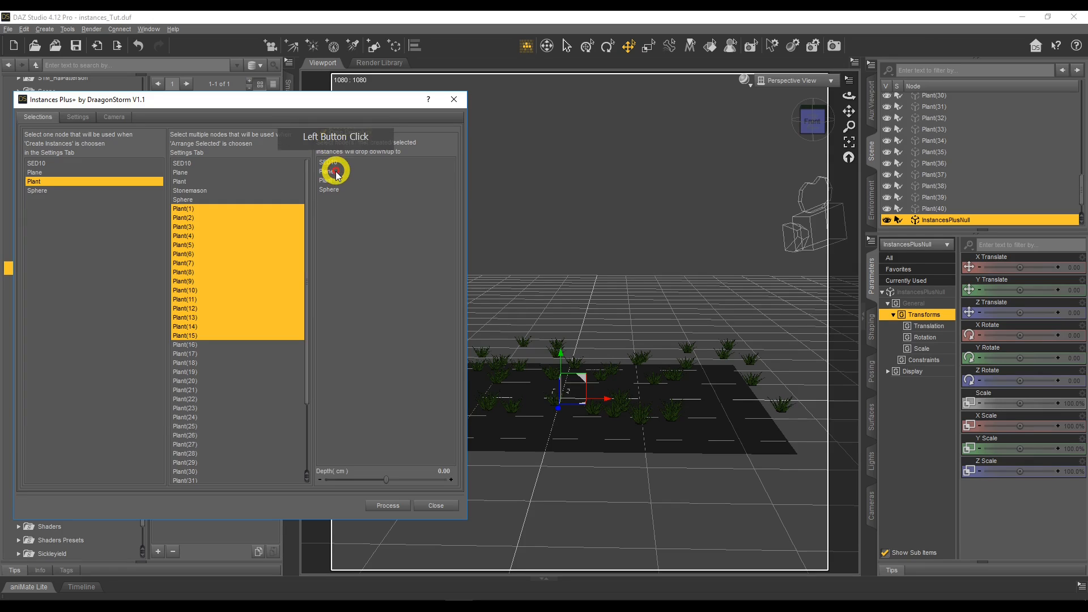
pyautogui.click(331, 171)
# Set the action to Arrange Selected and recheck that Plant(1) to Plant(15) are the chosen nodes.
pyautogui.click(79, 116)
pyautogui.click(63, 144)
pyautogui.click(157, 147)
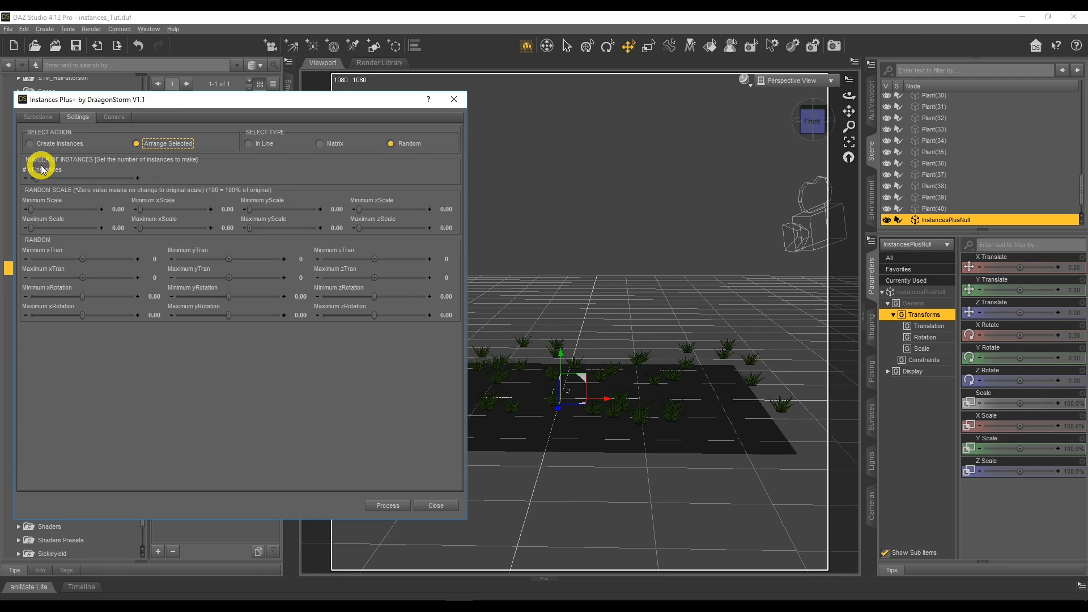
pyautogui.click(38, 116)
pyautogui.click(216, 219)
pyautogui.click(216, 328)
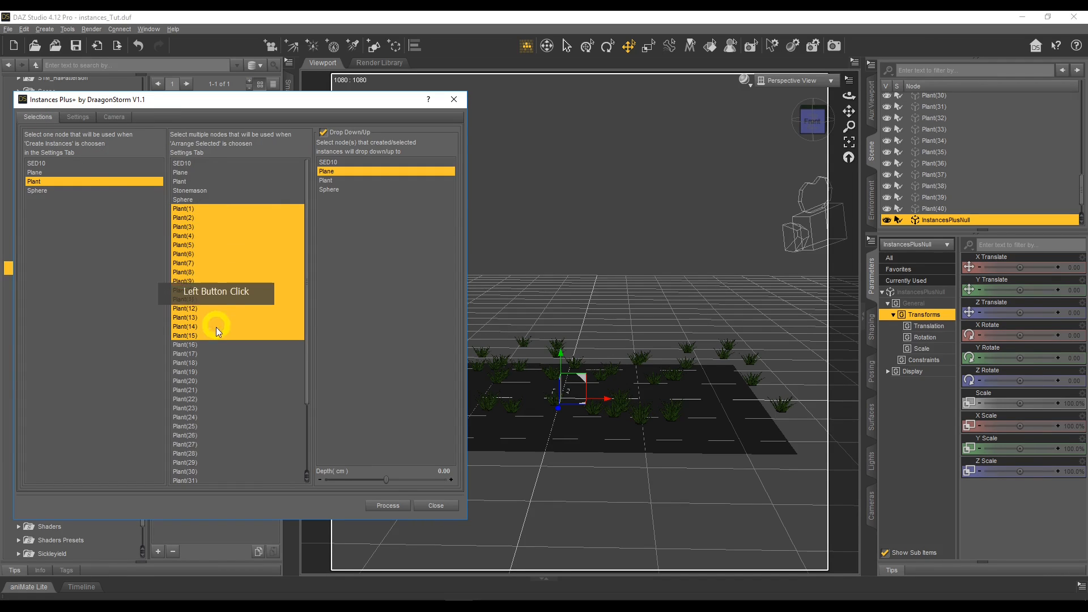
# Set the maximum X translation to 140 and the maximum Z translation to 249 for the random arrangement.
pyautogui.click(76, 117)
pyautogui.click(82, 258)
pyautogui.click(82, 276)
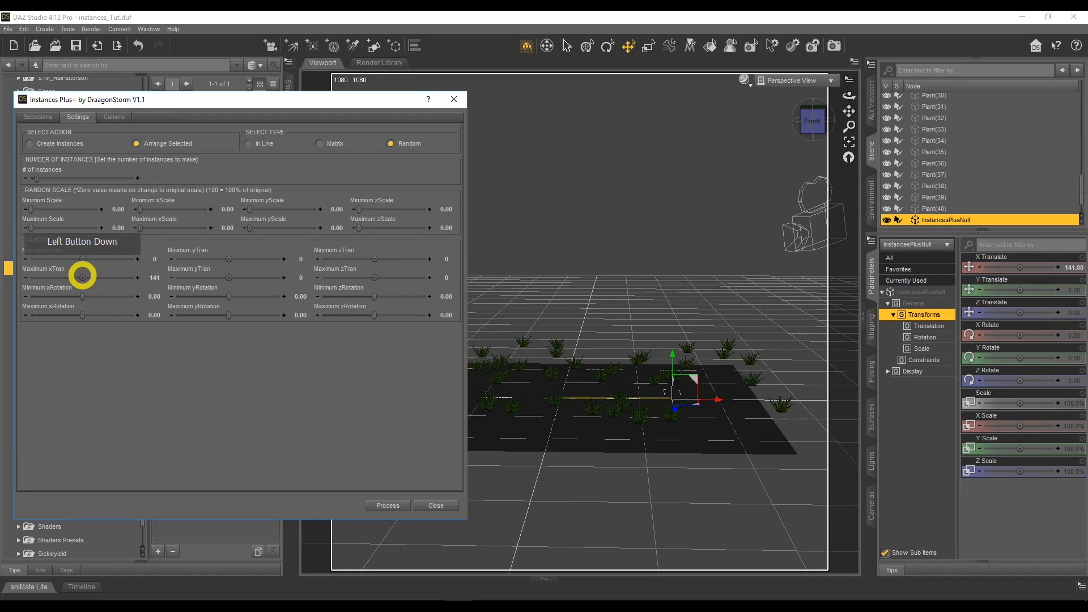
pyautogui.moveTo(82, 276); pyautogui.dragTo(79, 276)
pyautogui.click(375, 276)
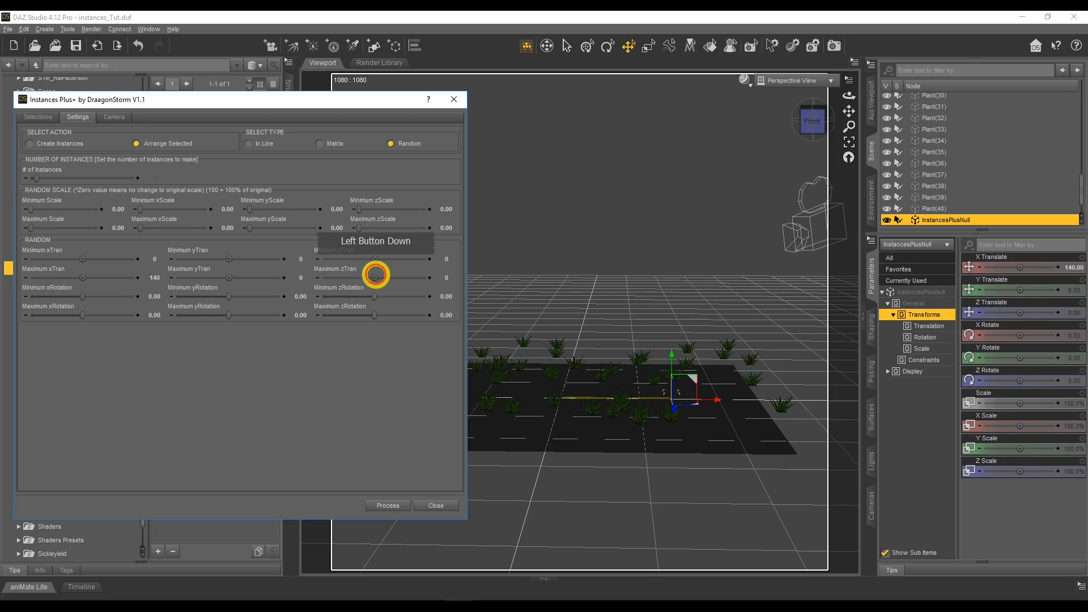
pyautogui.click(377, 260)
pyautogui.click(377, 271)
pyautogui.moveTo(374, 278); pyautogui.dragTo(366, 277)
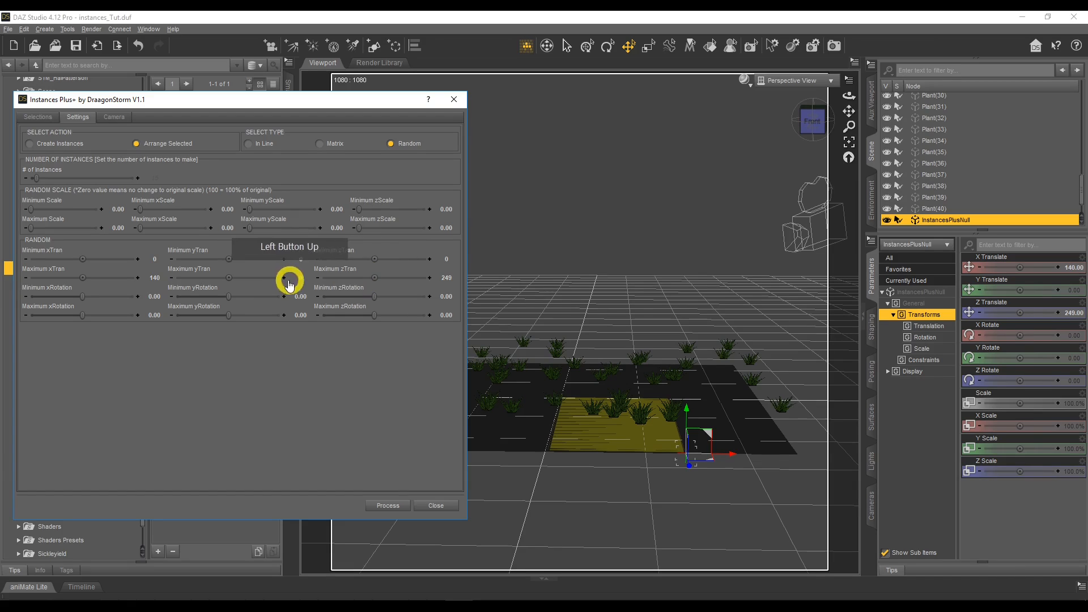
# Rearrange the selected Plant instances within the defined area, close Instances Plus+, and inspect the scene from another angle.
pyautogui.click(394, 506)
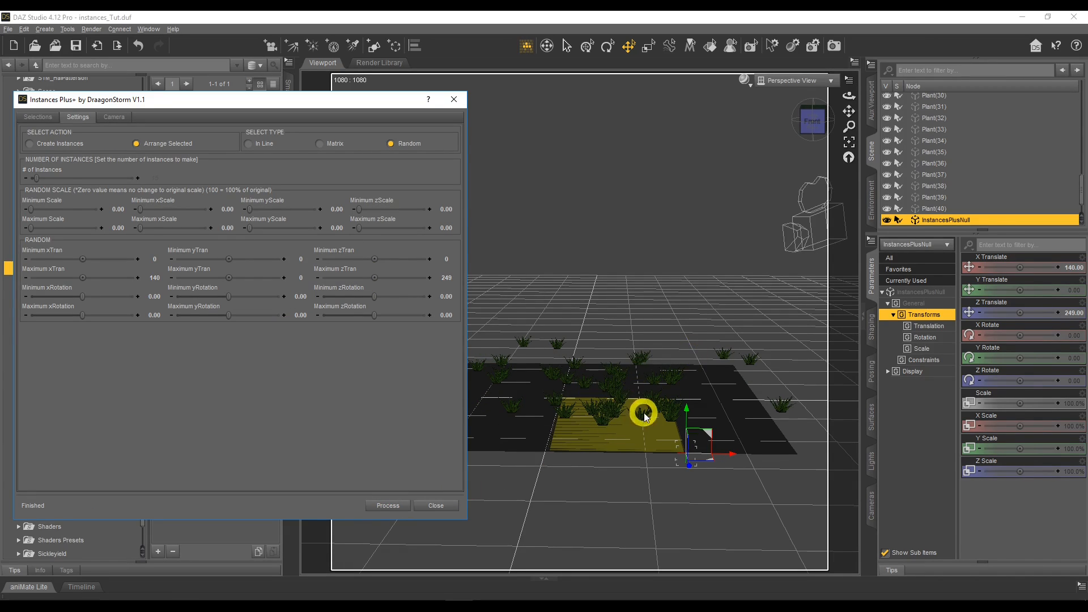
pyautogui.click(436, 505)
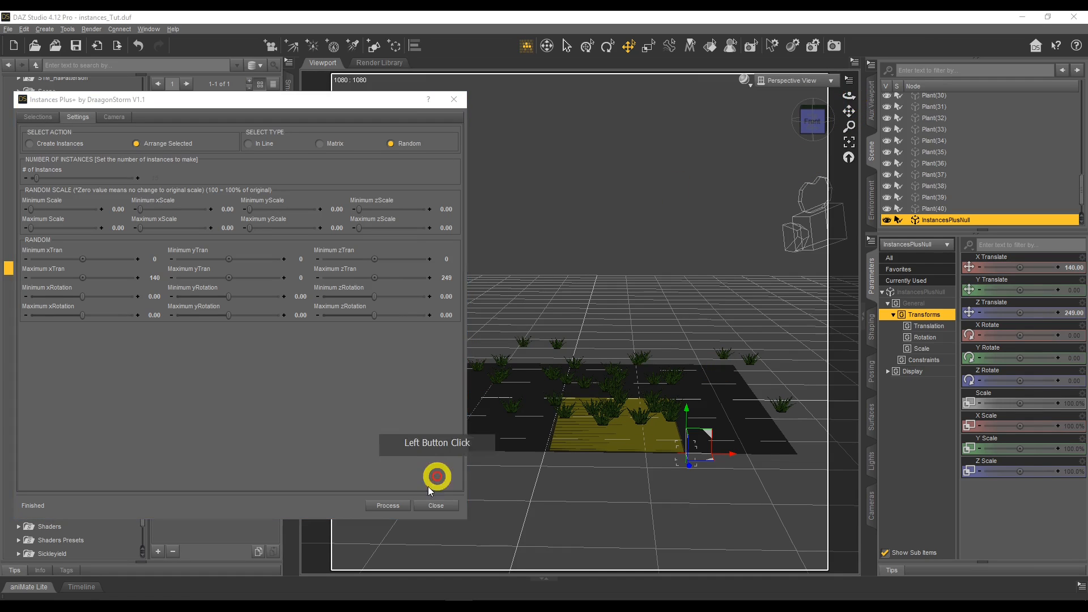
pyautogui.moveTo(849, 97); pyautogui.dragTo(849, 98)
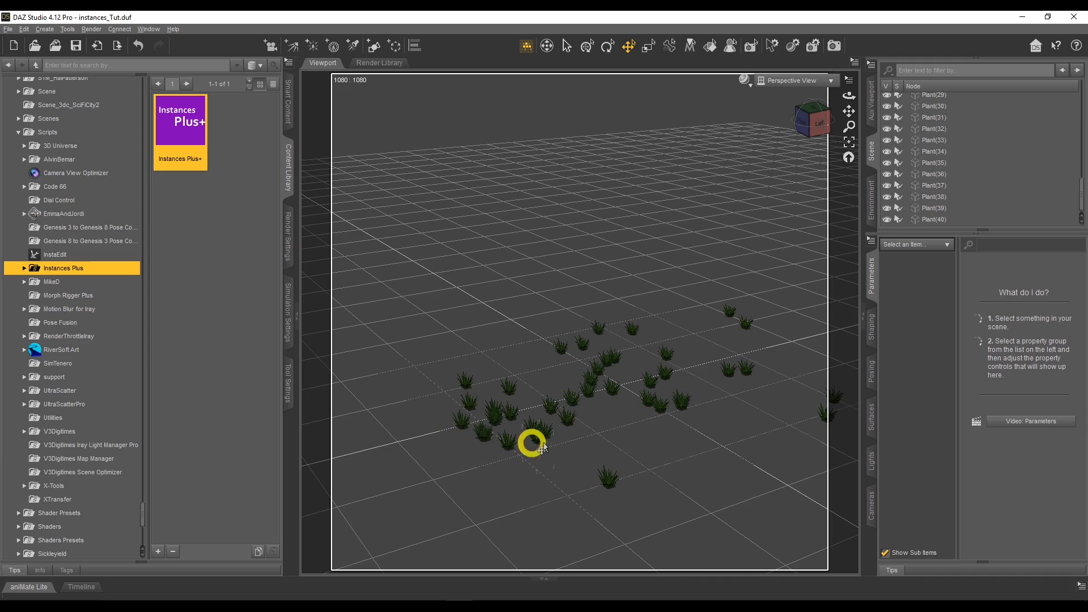
# Delete the instances Plant(1) to Plant(40) from the scene, keeping the original Plant and the Plane.
pyautogui.doubleClick(194, 140)
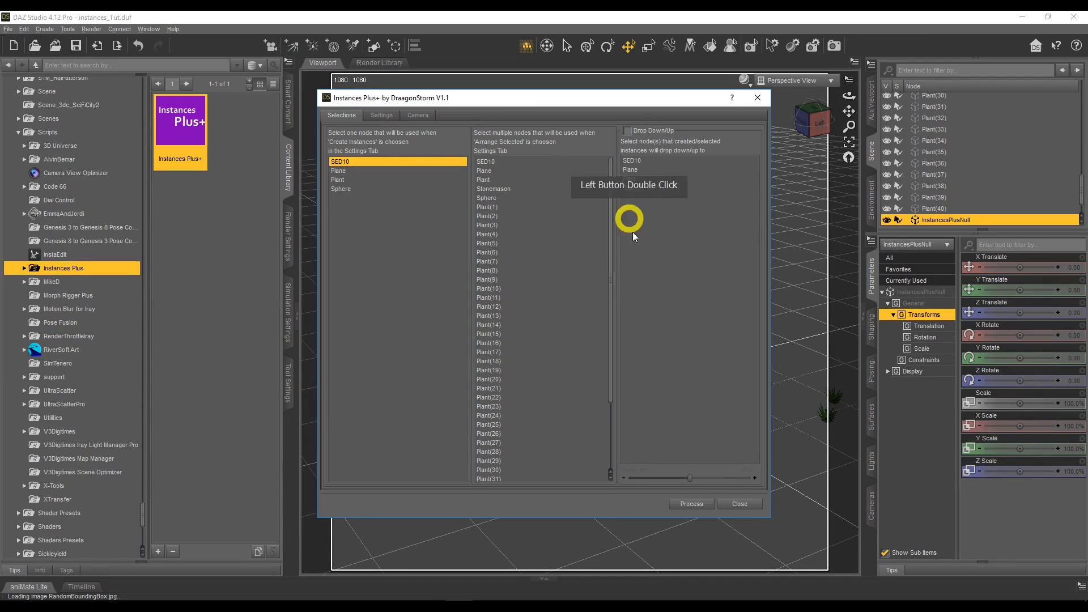
pyautogui.click(736, 503)
pyautogui.click(972, 158)
pyautogui.scroll(-3, 971, 156)
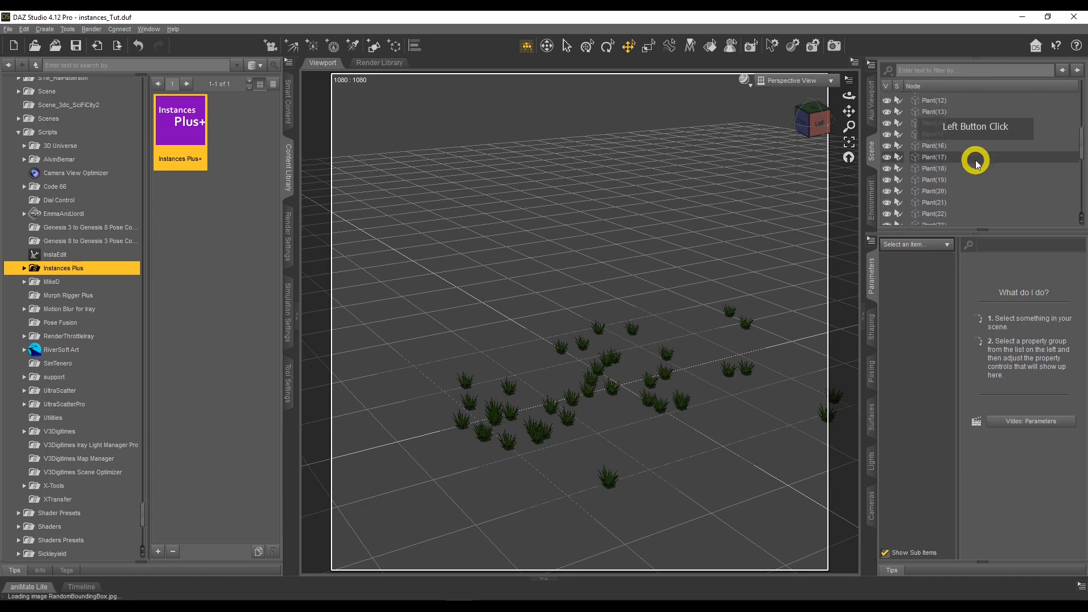
pyautogui.scroll(5, 970, 155)
pyautogui.click(962, 151)
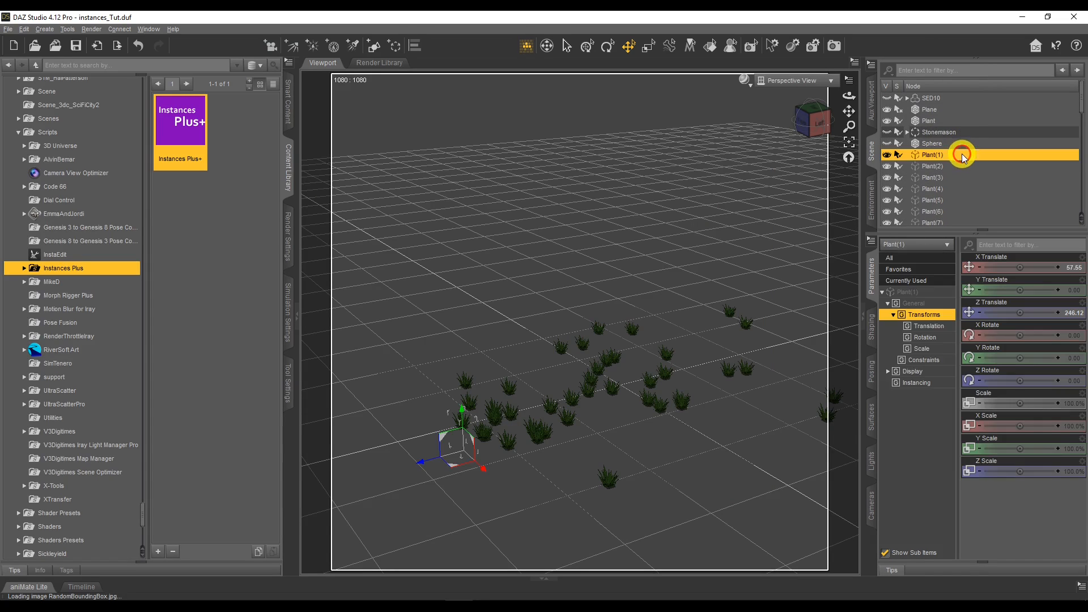
pyautogui.scroll(-8, 963, 155)
pyautogui.keyDown('shift'); pyautogui.click(967, 217); pyautogui.keyUp('shift')
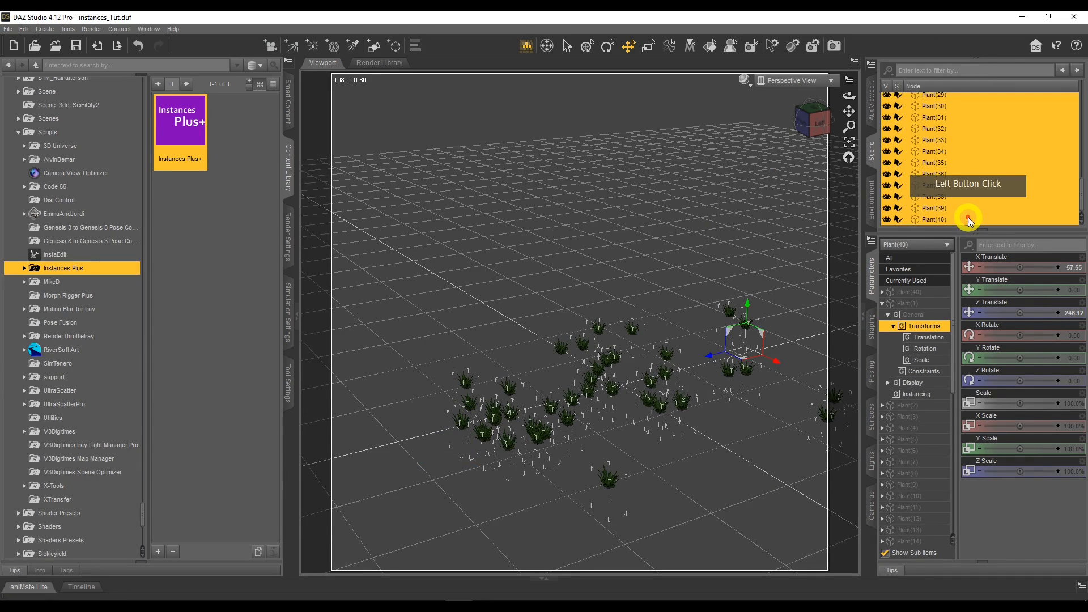
pyautogui.press('Delete')
pyautogui.moveTo(849, 96); pyautogui.dragTo(848, 94)
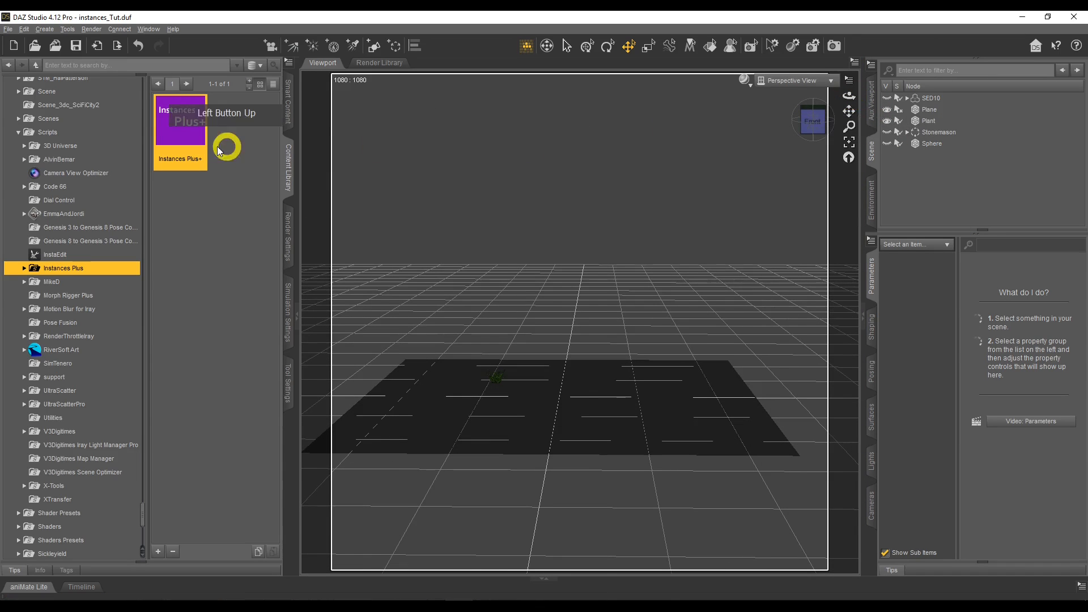
# Run Instances Plus+ with Plant as the node for creating instances, and enable Drop Down/Up onto Plane.
pyautogui.doubleClick(183, 132)
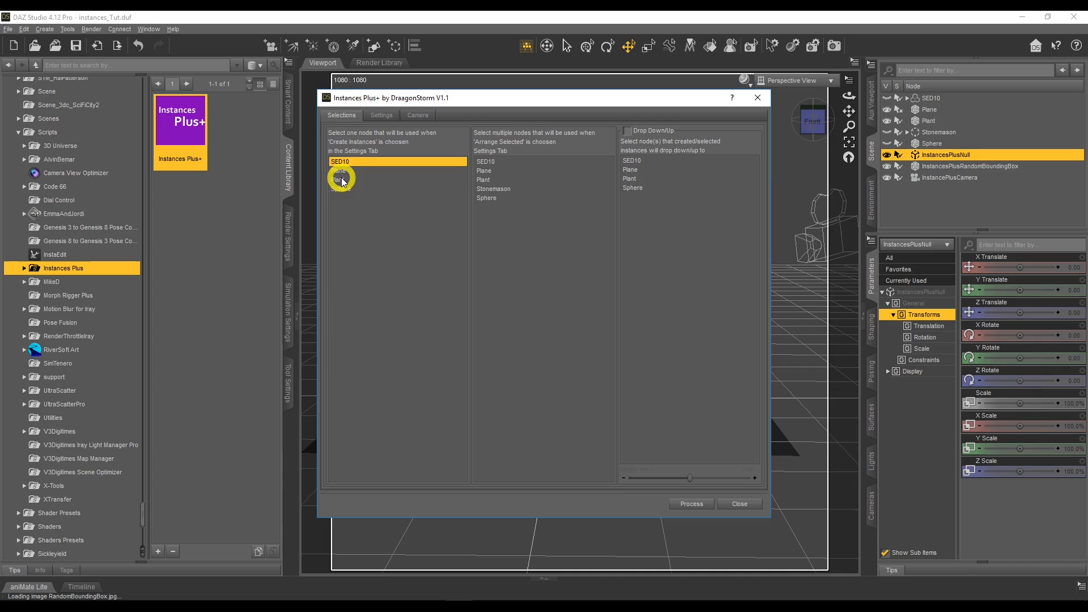
pyautogui.click(362, 179)
pyautogui.moveTo(469, 100); pyautogui.dragTo(157, 104)
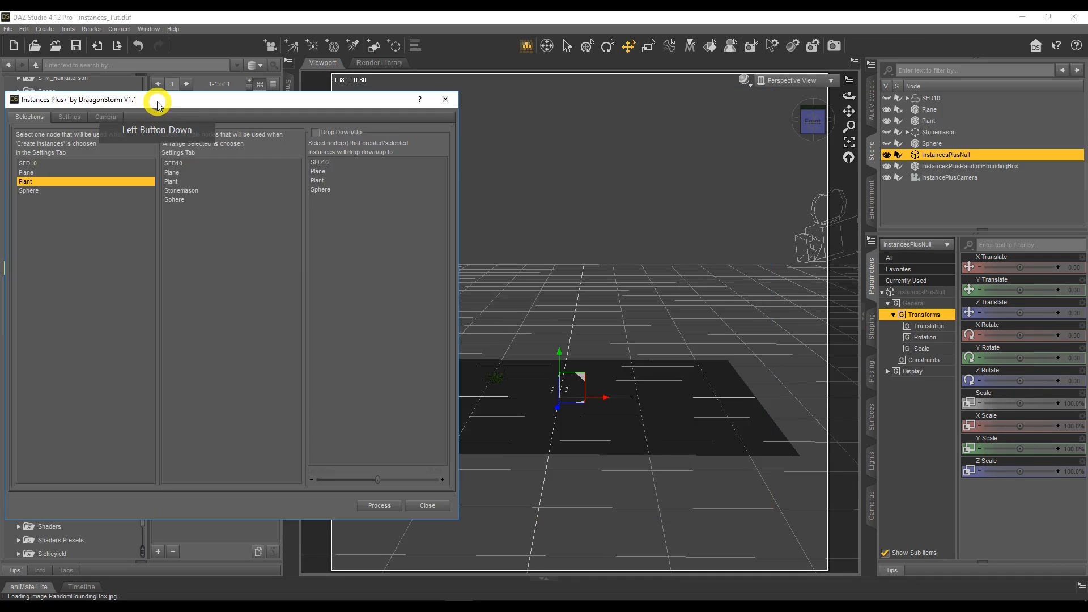
pyautogui.click(315, 132)
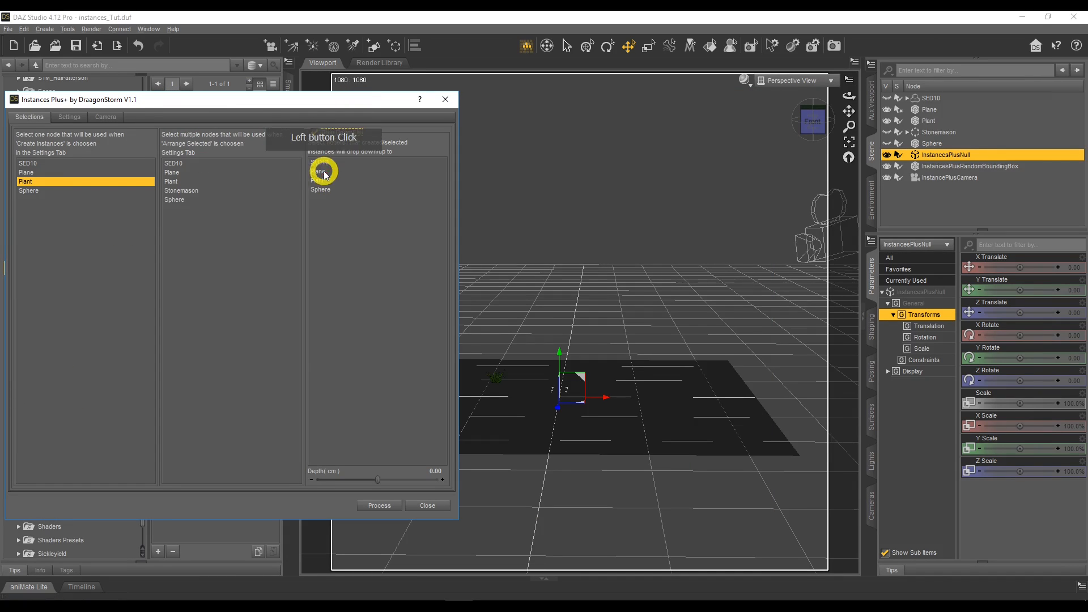
pyautogui.click(318, 171)
# Set up an In Line arrangement of 20 new instances with X translation 50 and Y and Z translation 0.
pyautogui.click(70, 116)
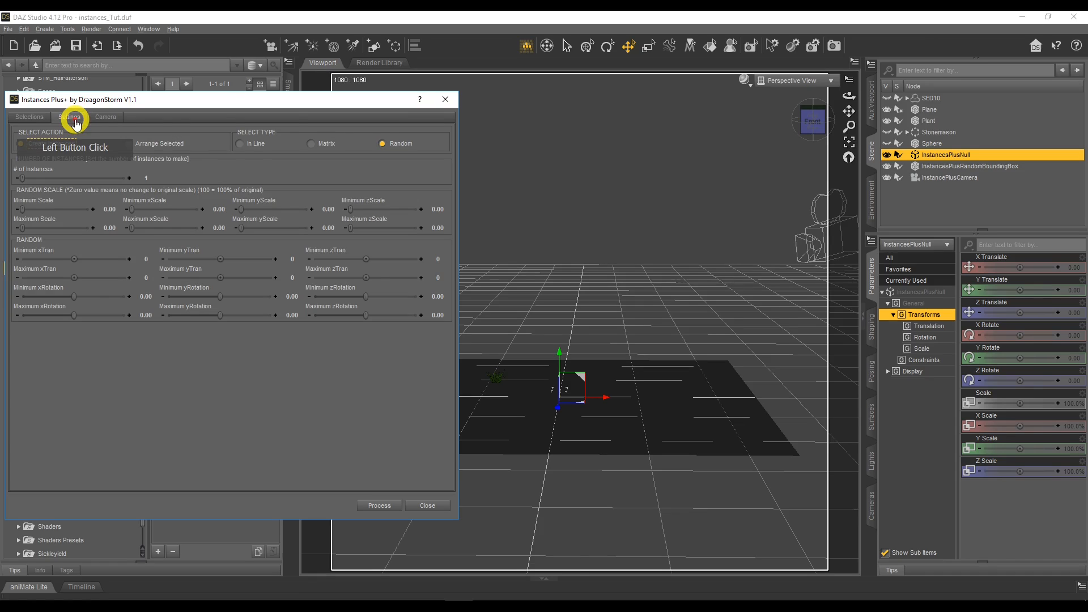
pyautogui.click(239, 144)
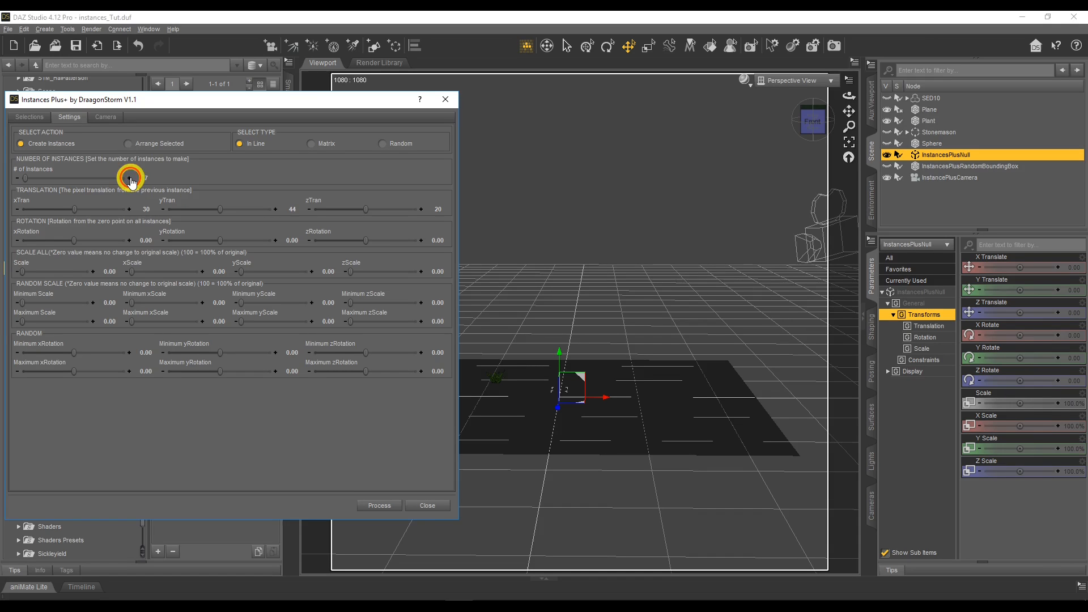
pyautogui.click(131, 180)
pyautogui.click(132, 181)
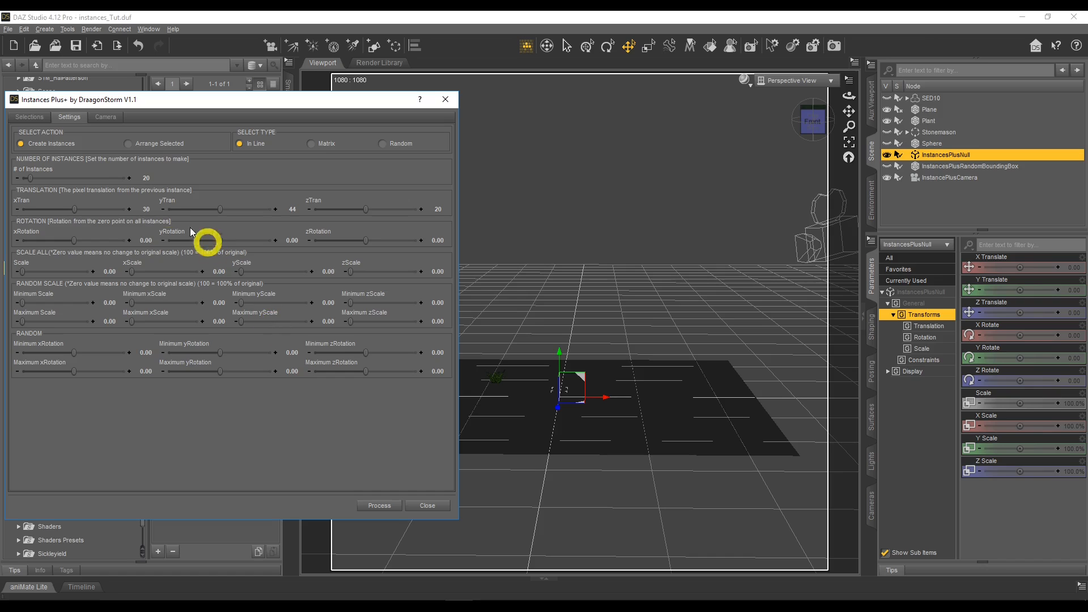
pyautogui.click(293, 210)
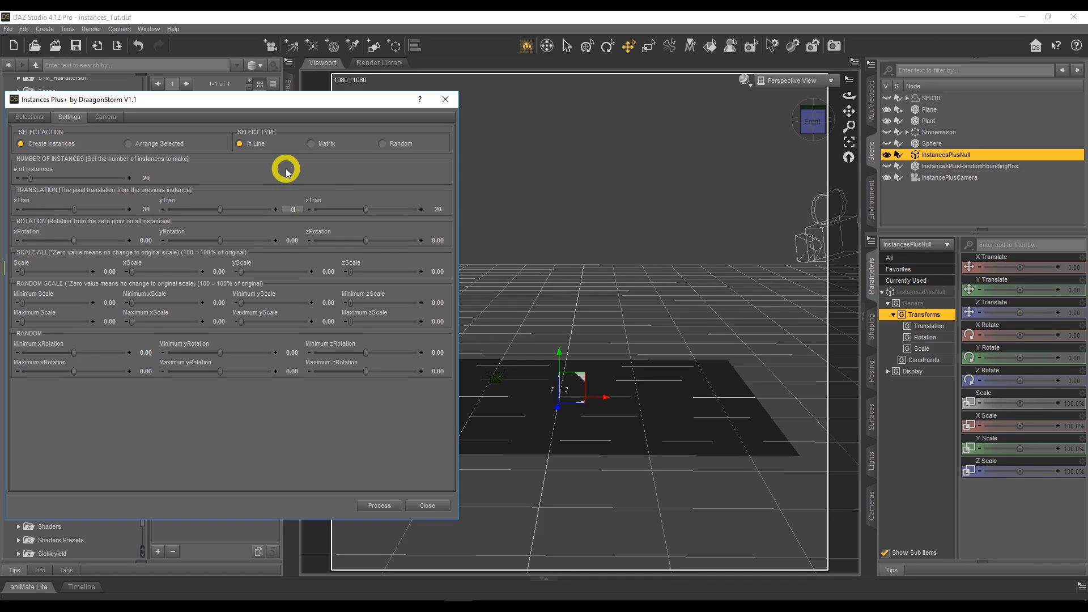
pyautogui.press('Return')
pyautogui.click(437, 209)
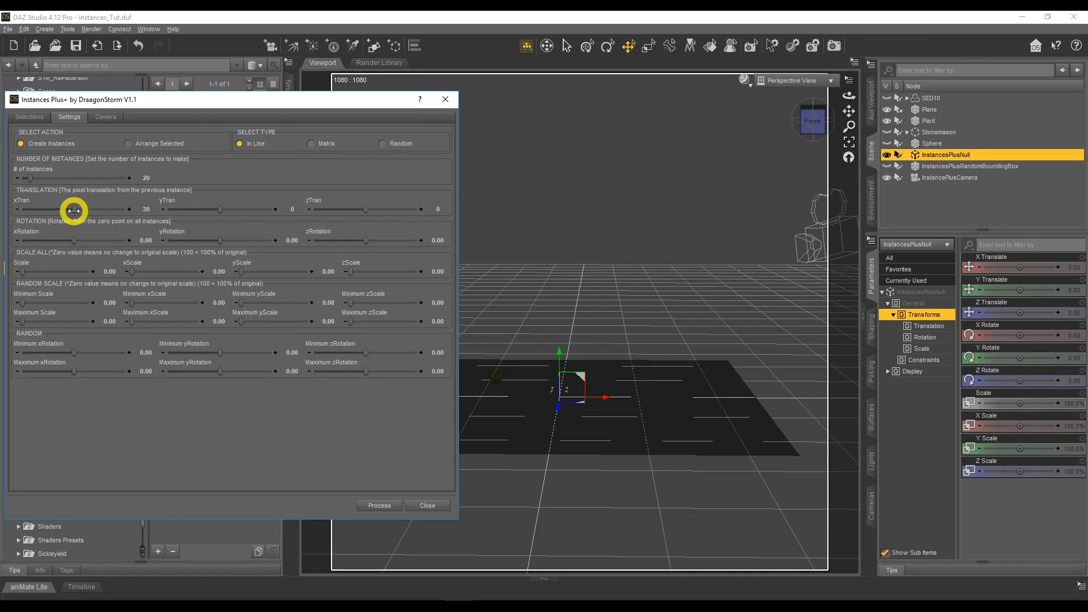
pyautogui.click(146, 210)
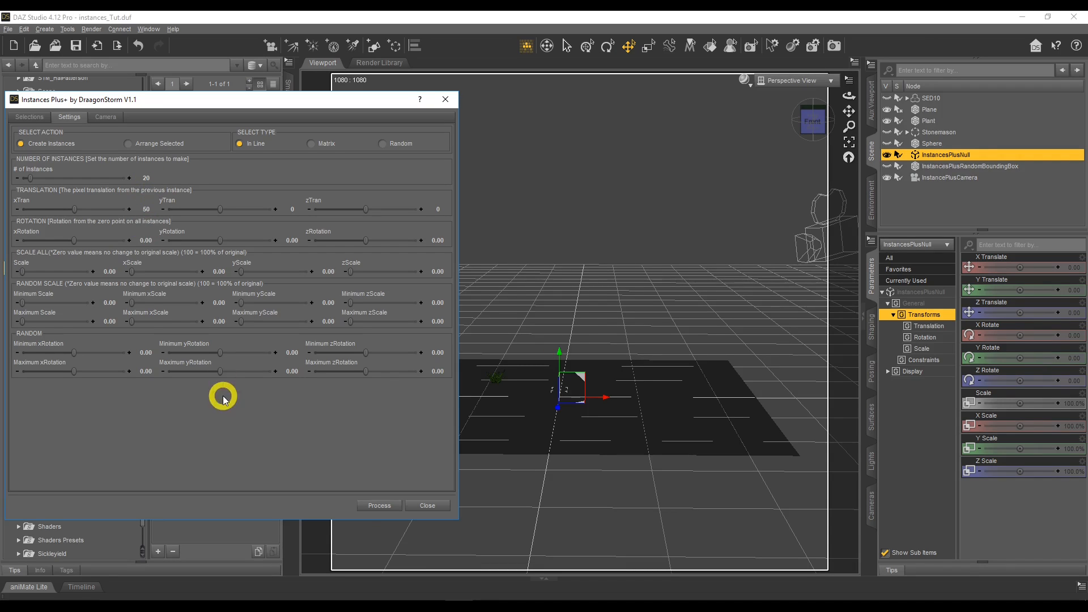
# Create the line of Plant instances, close Instances Plus+, and inspect the row from another angle.
pyautogui.click(370, 506)
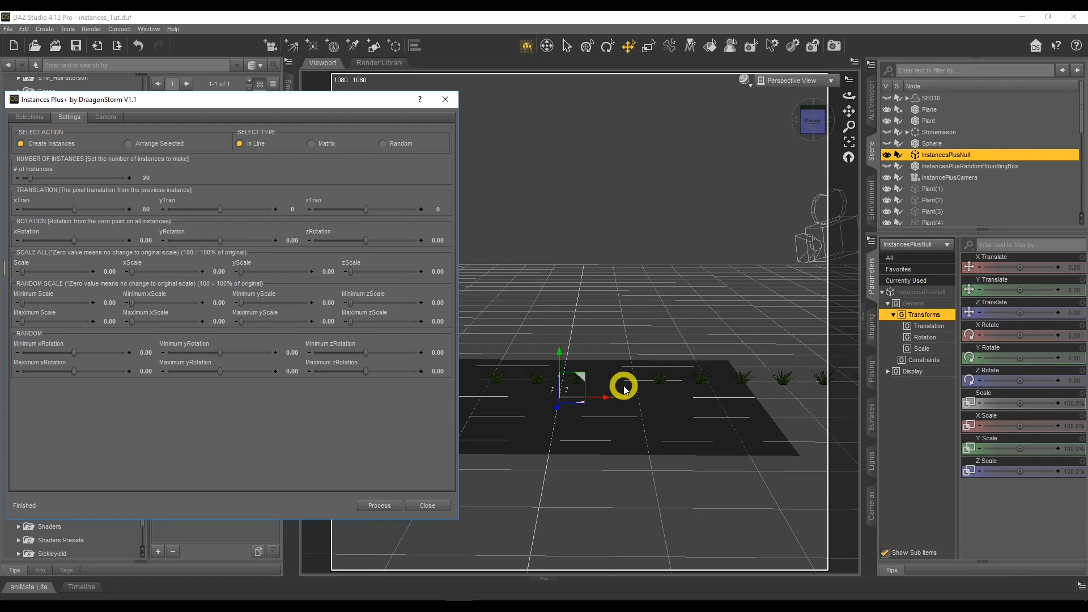
pyautogui.click(431, 501)
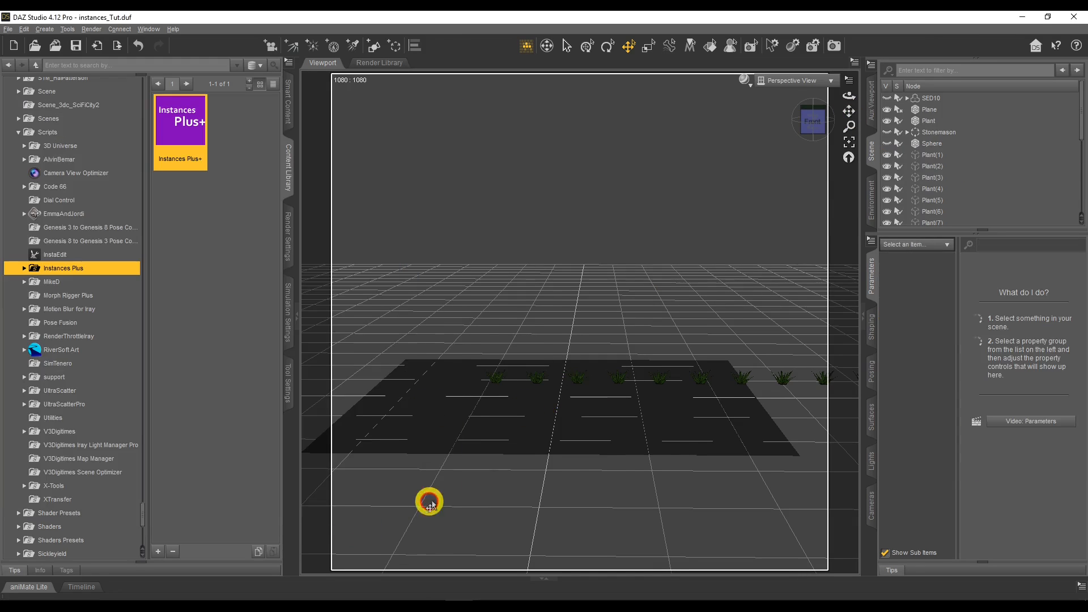
pyautogui.moveTo(843, 97); pyautogui.dragTo(1013, 163)
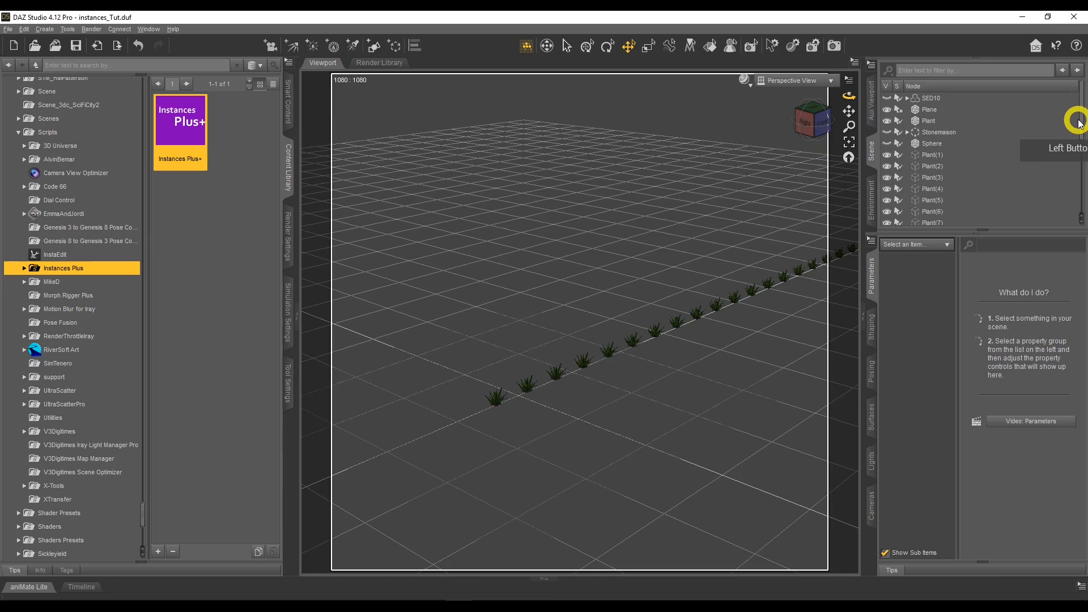
# Delete the row of instances Plant(1) to Plant(20) from the scene.
pyautogui.click(942, 155)
pyautogui.moveTo(1082, 126); pyautogui.dragTo(955, 221)
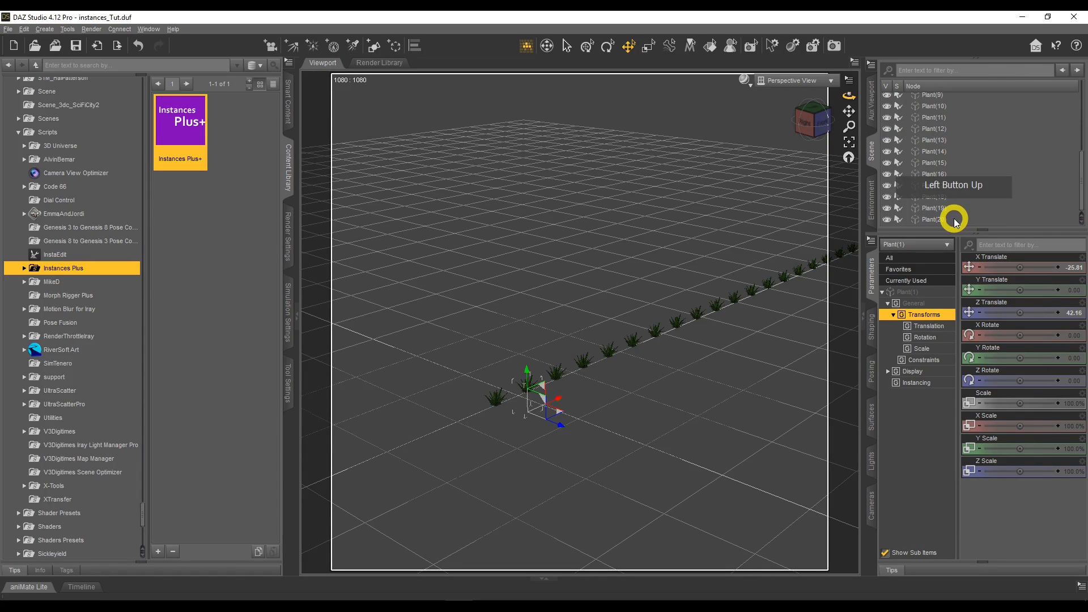
pyautogui.keyDown('shift'); pyautogui.click(956, 219); pyautogui.keyUp('shift')
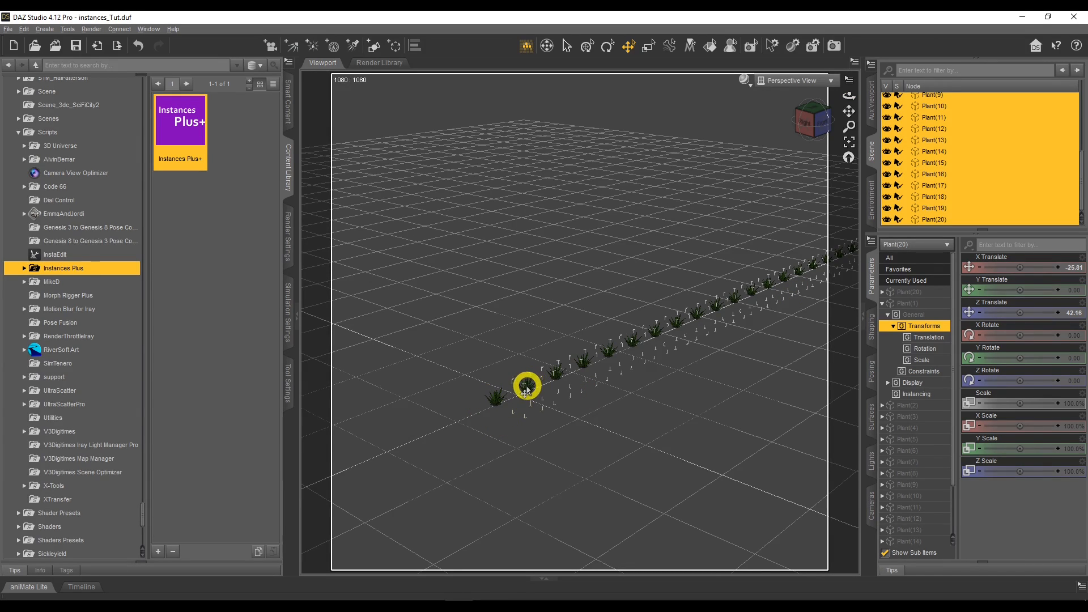
pyautogui.press('Delete')
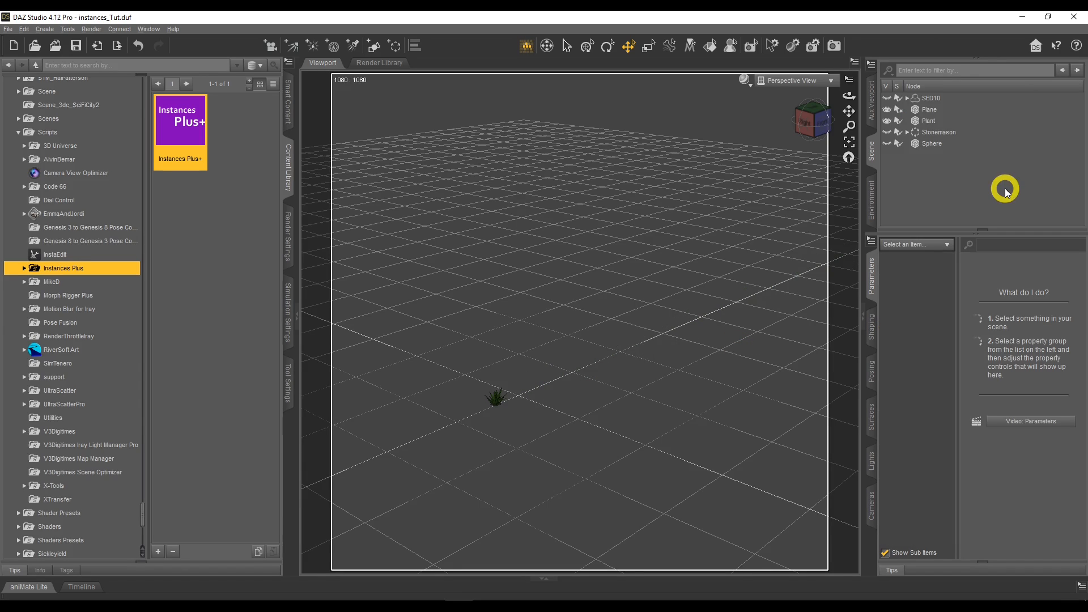
# Reopen Instances Plus+, choose Plant as the node to instance, and enable Drop Down/Up onto Plane.
pyautogui.doubleClick(183, 125)
pyautogui.moveTo(470, 99); pyautogui.dragTo(165, 99)
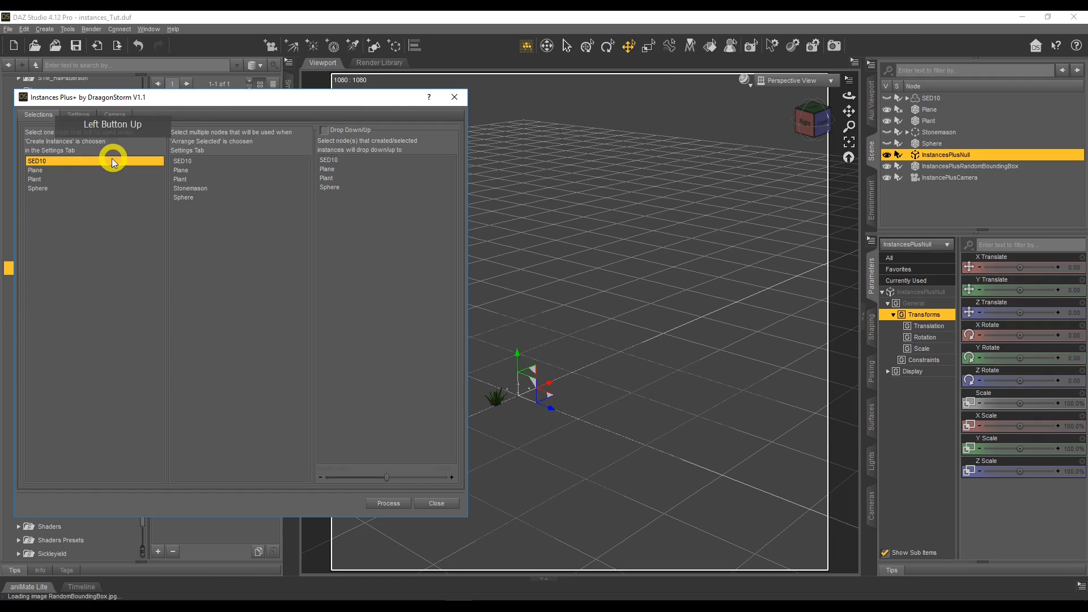
pyautogui.click(89, 178)
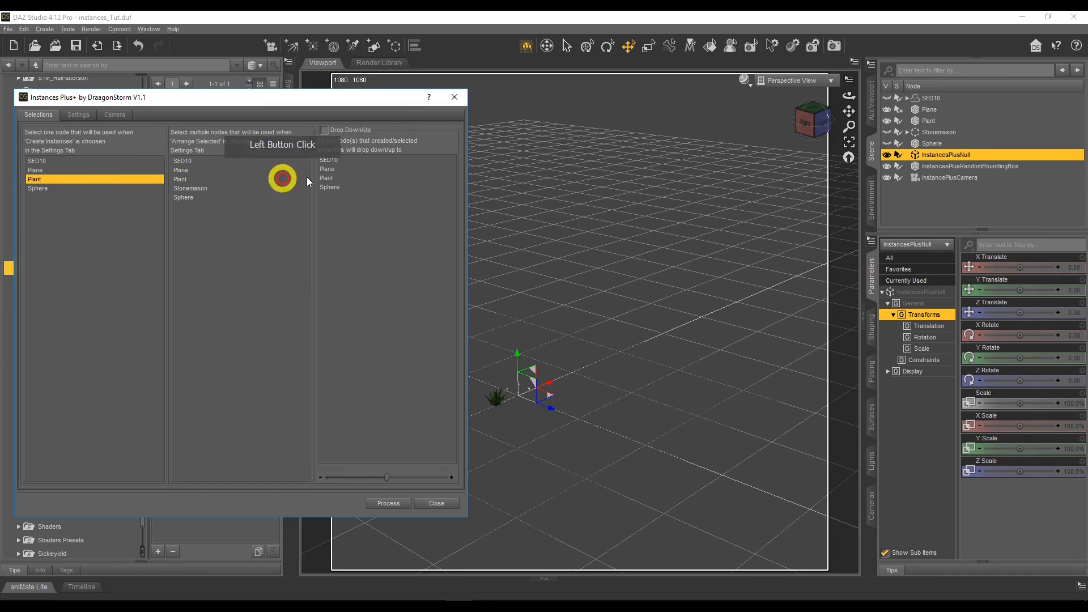
pyautogui.click(329, 169)
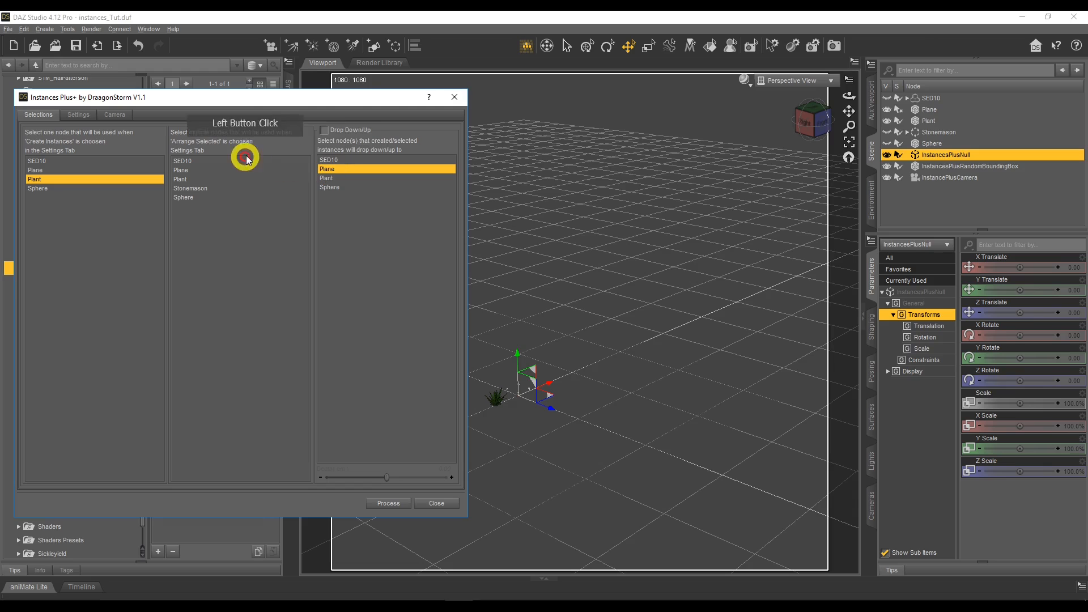
# Set the creation type to Matrix with 5 instances on each of the X, Y and Z axes.
pyautogui.click(80, 116)
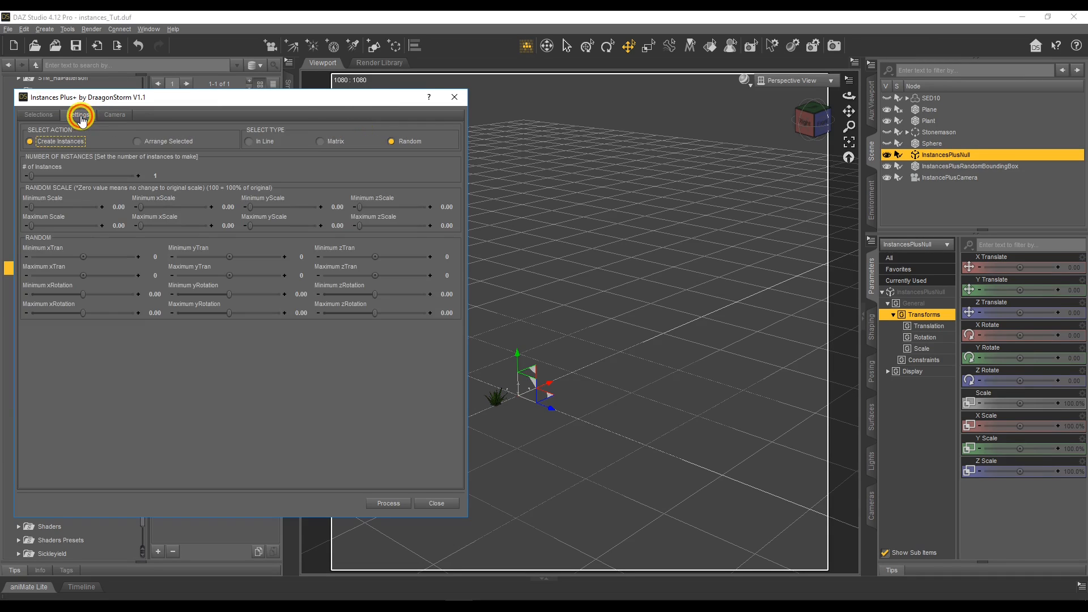
pyautogui.click(322, 142)
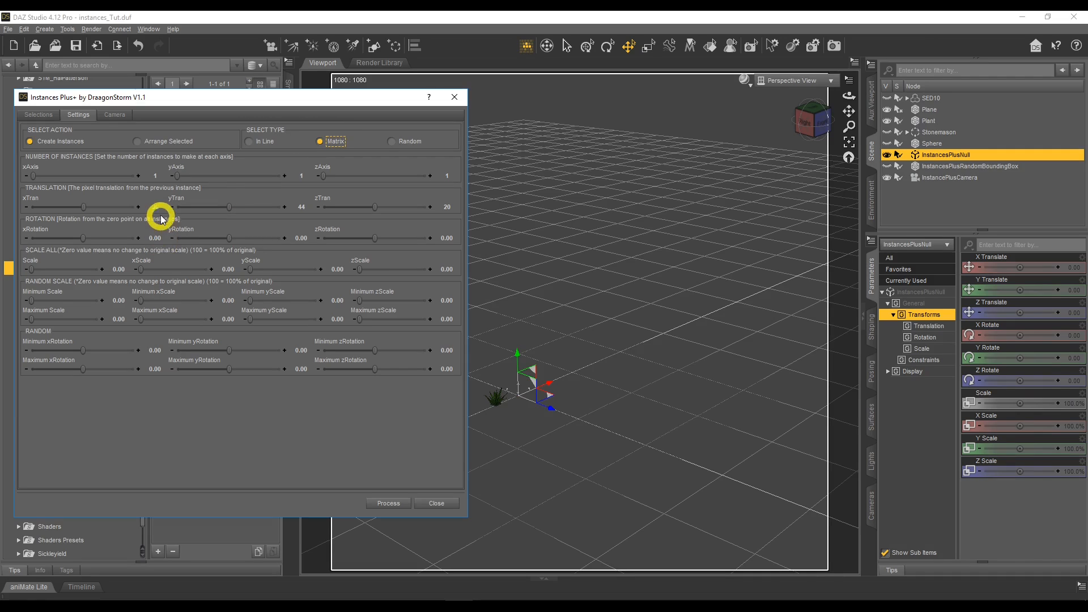
pyautogui.click(156, 175)
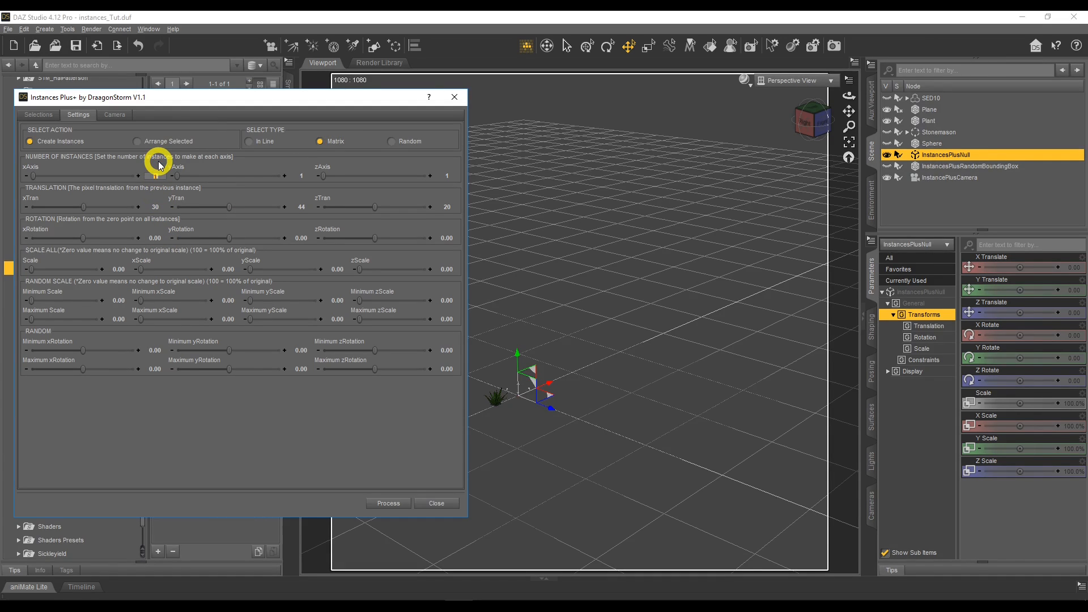
pyautogui.write('5')
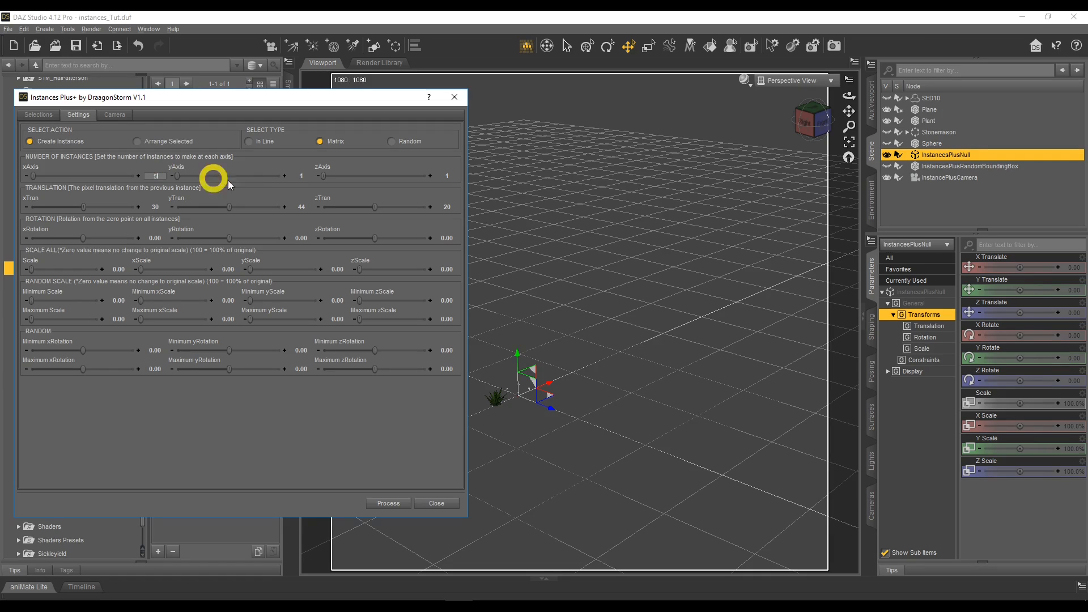
pyautogui.click(299, 176)
pyautogui.write('5')
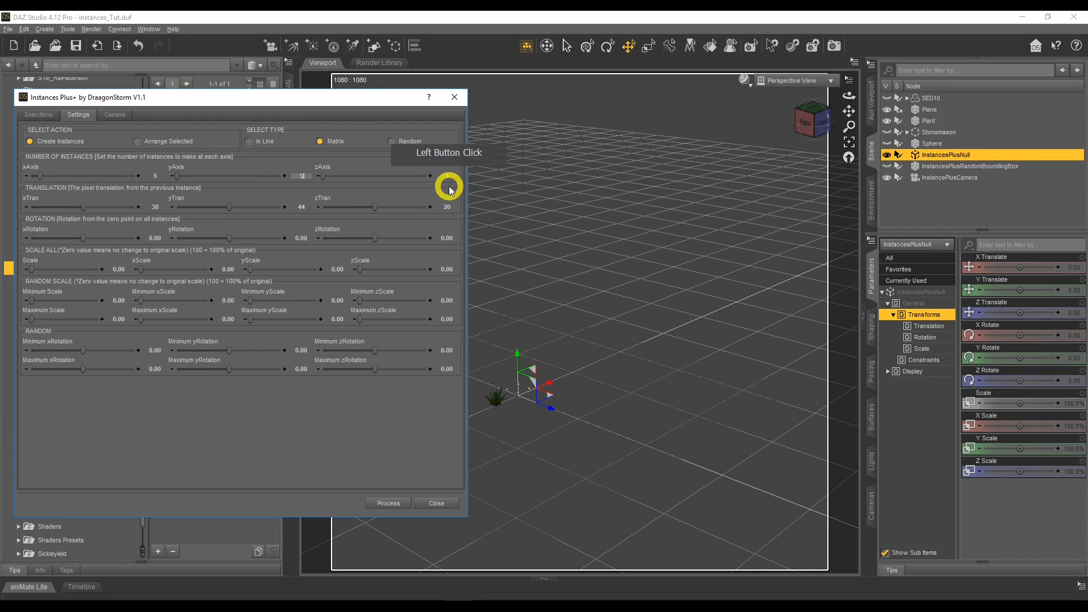
pyautogui.click(447, 177)
pyautogui.write('5')
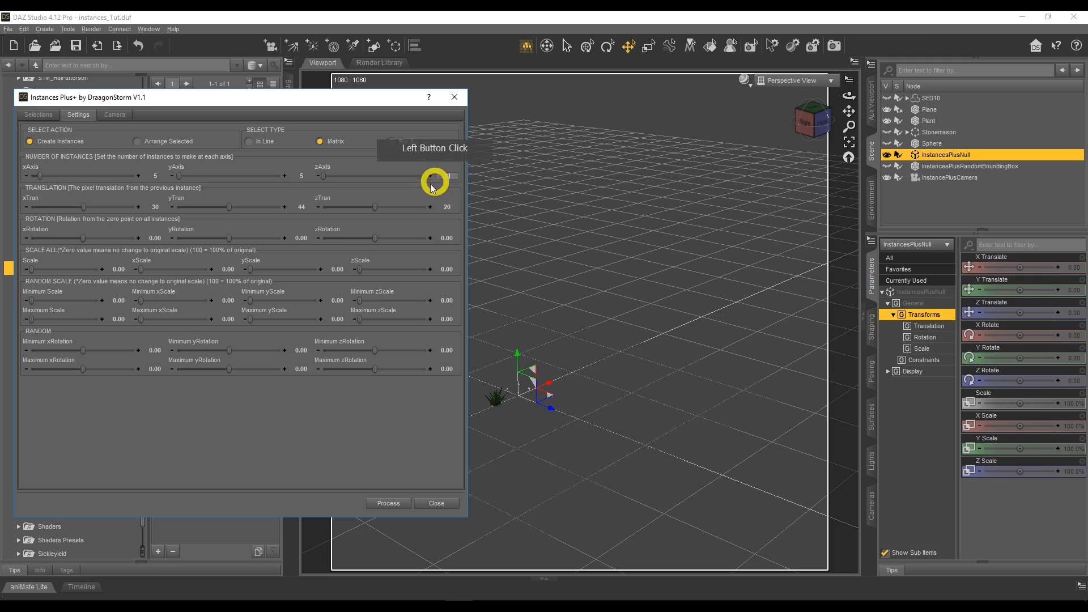
# Set the matrix translation to 10 on the X, Y and Z axes and the X rotation to 45.
pyautogui.click(158, 206)
pyautogui.write('1')
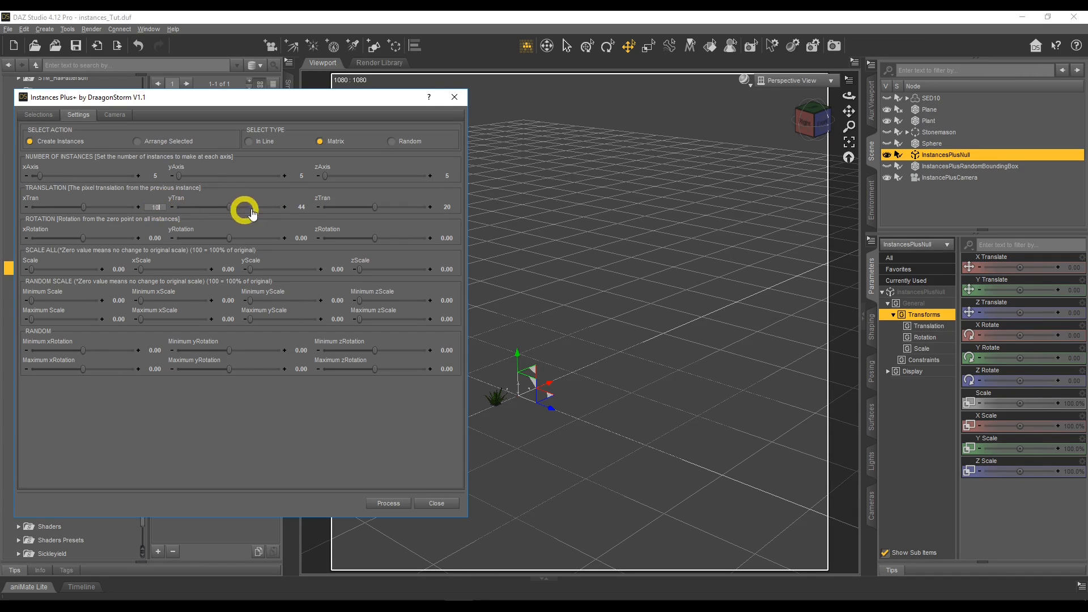
pyautogui.click(301, 208)
pyautogui.write('10')
pyautogui.click(444, 208)
pyautogui.write('10')
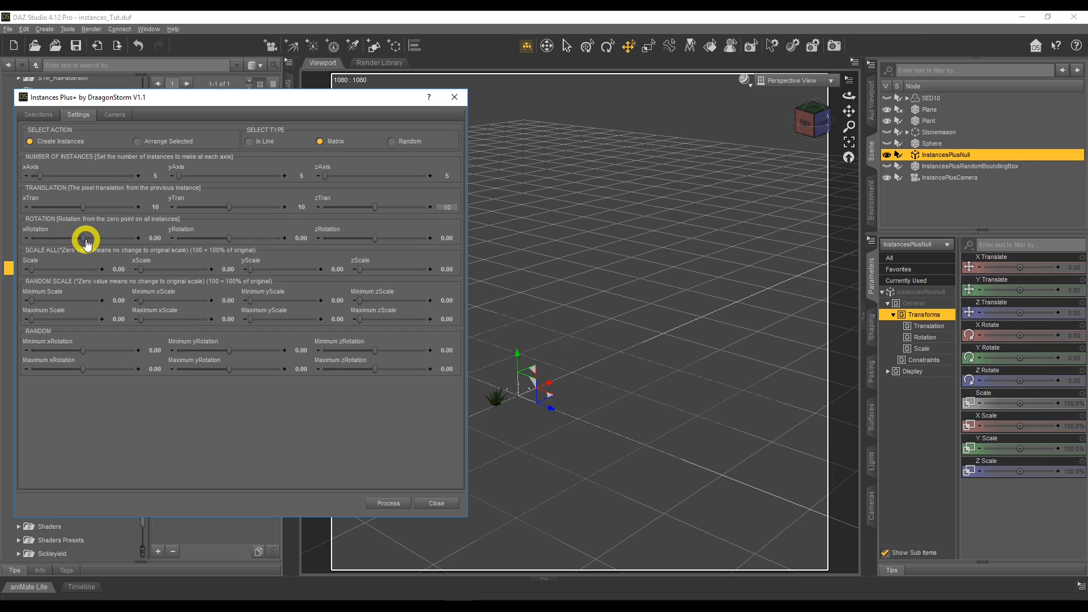
pyautogui.click(152, 238)
pyautogui.write('45')
pyautogui.click(241, 230)
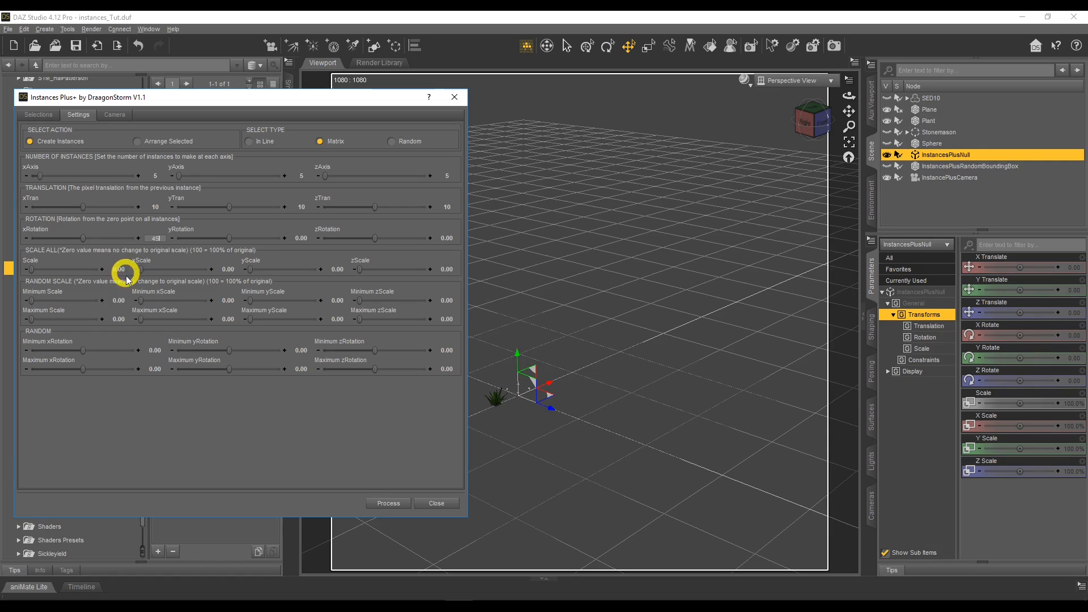
# Create the matrix of Plant instances, close Instances Plus+, and inspect the cluster up close from several angles.
pyautogui.click(372, 503)
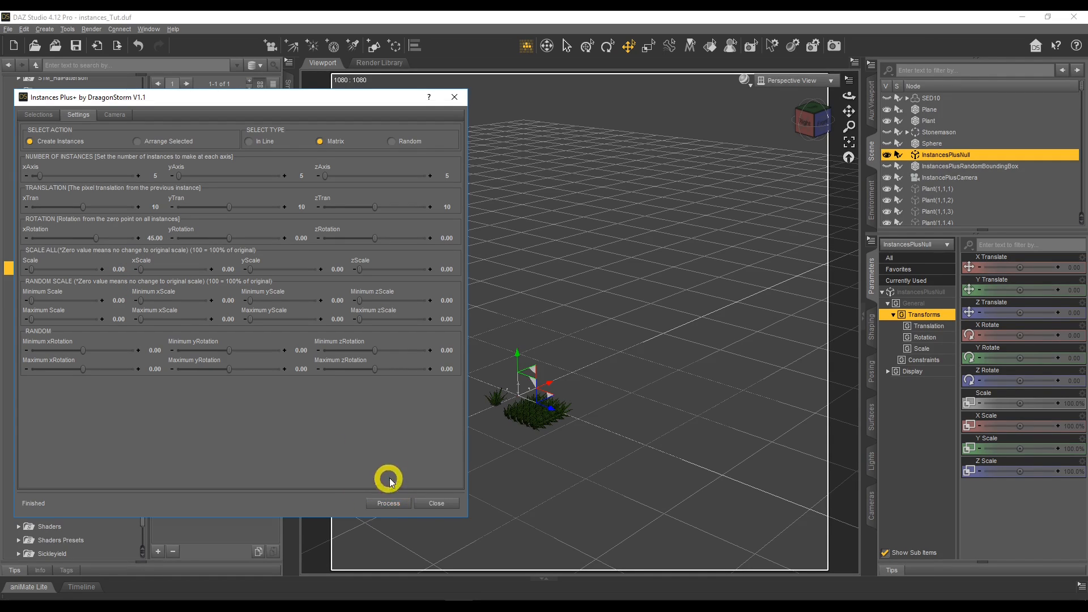
pyautogui.click(432, 503)
pyautogui.click(692, 451)
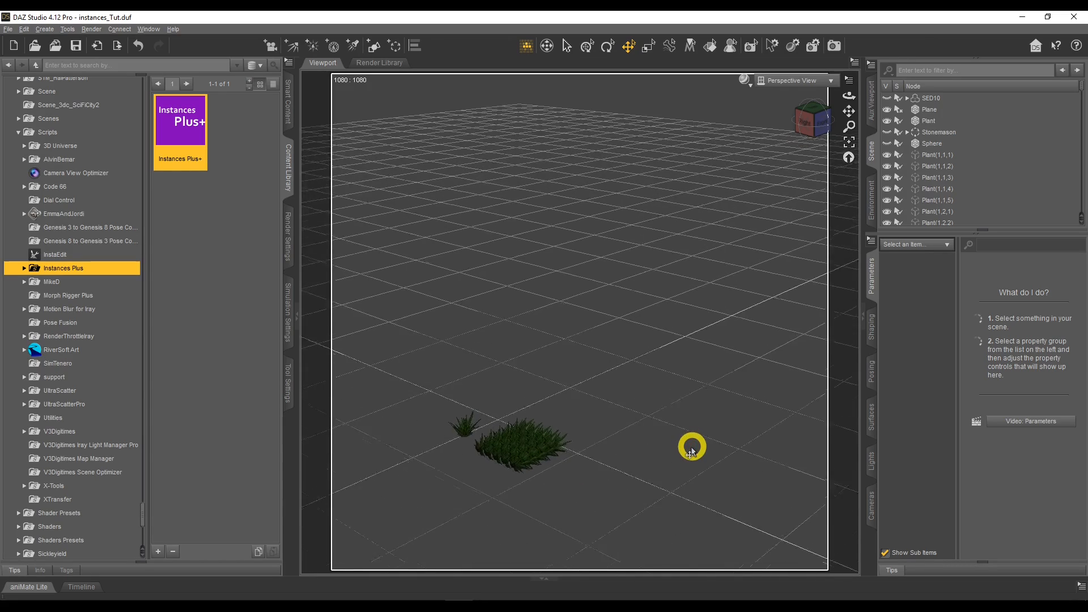
pyautogui.moveTo(848, 96); pyautogui.dragTo(580, 369)
pyautogui.moveTo(846, 116); pyautogui.dragTo(848, 95)
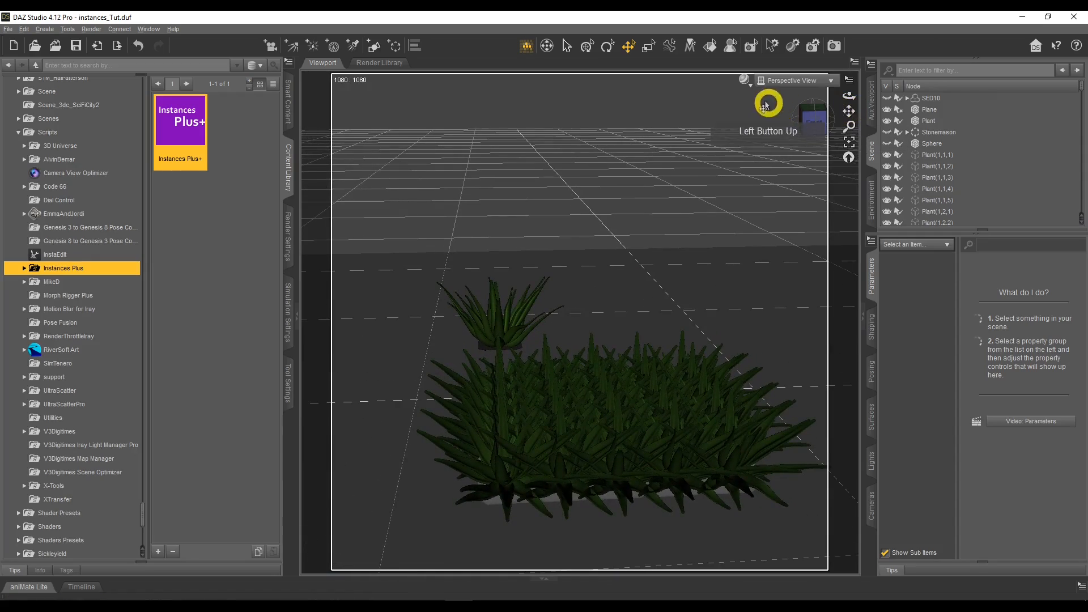
# Preview the matrix of Plant instances in NVIDIA Iray, and return the viewport to textured shading.
pyautogui.click(744, 80)
pyautogui.click(746, 212)
pyautogui.click(587, 196)
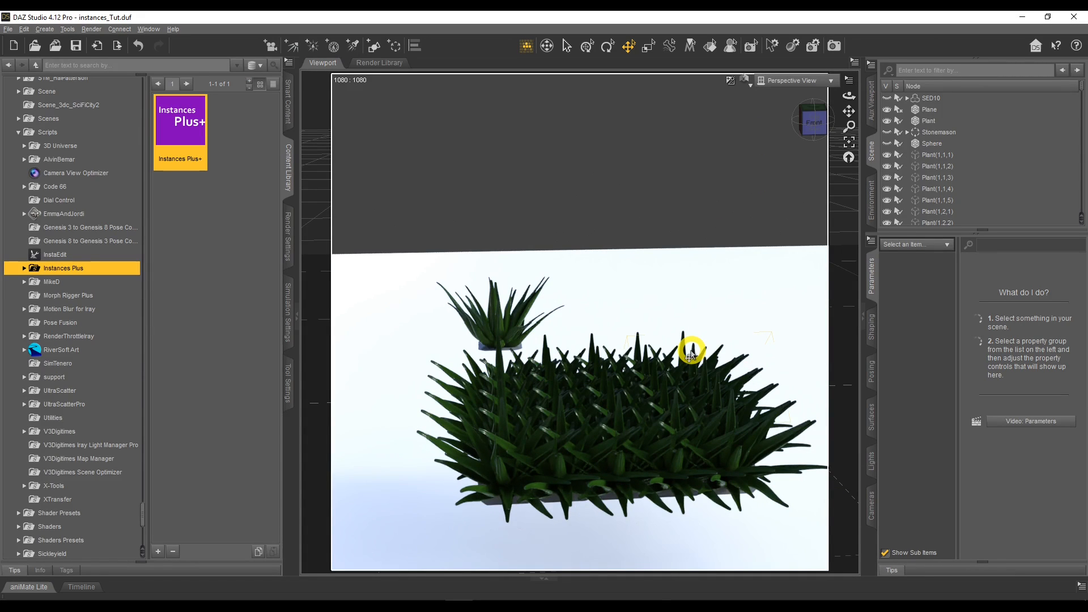
pyautogui.click(746, 80)
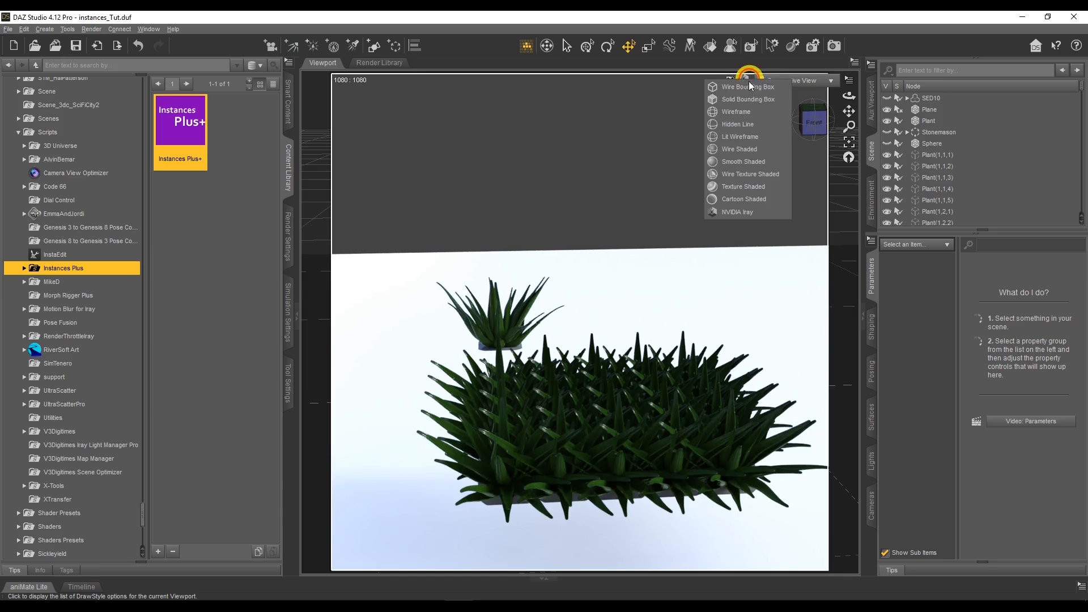
pyautogui.click(738, 175)
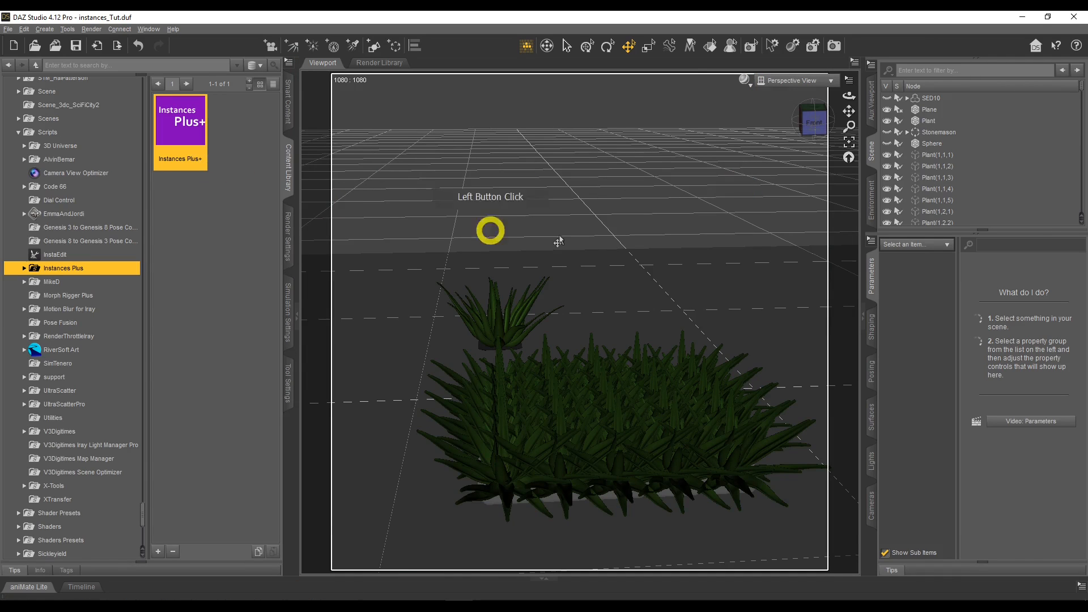
# Delete all the matrix instances from Plant(1,1,1) through Plant(5,5,5), keeping the original Plant.
pyautogui.click(959, 155)
pyautogui.scroll(-20, 961, 196)
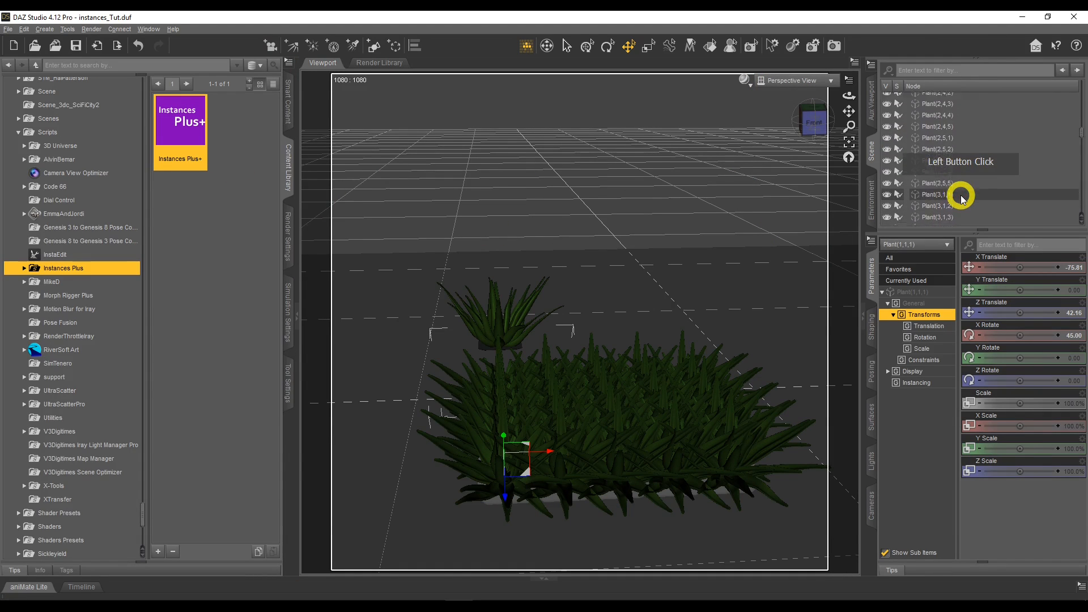
pyautogui.scroll(-16, 961, 196)
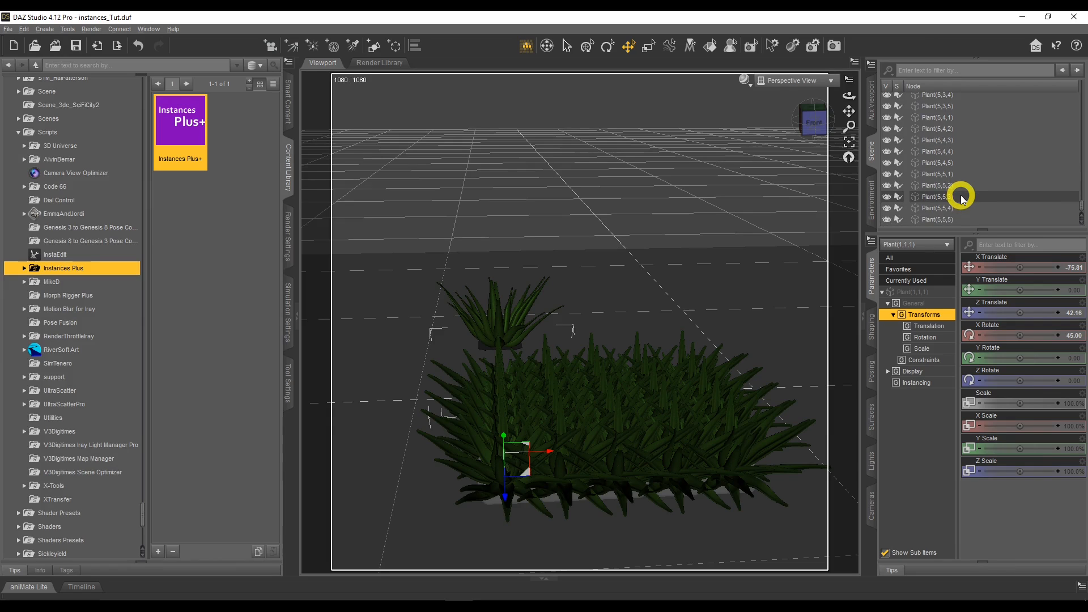
pyautogui.keyDown('shift'); pyautogui.click(956, 220); pyautogui.keyUp('shift')
pyautogui.rightClick(955, 220)
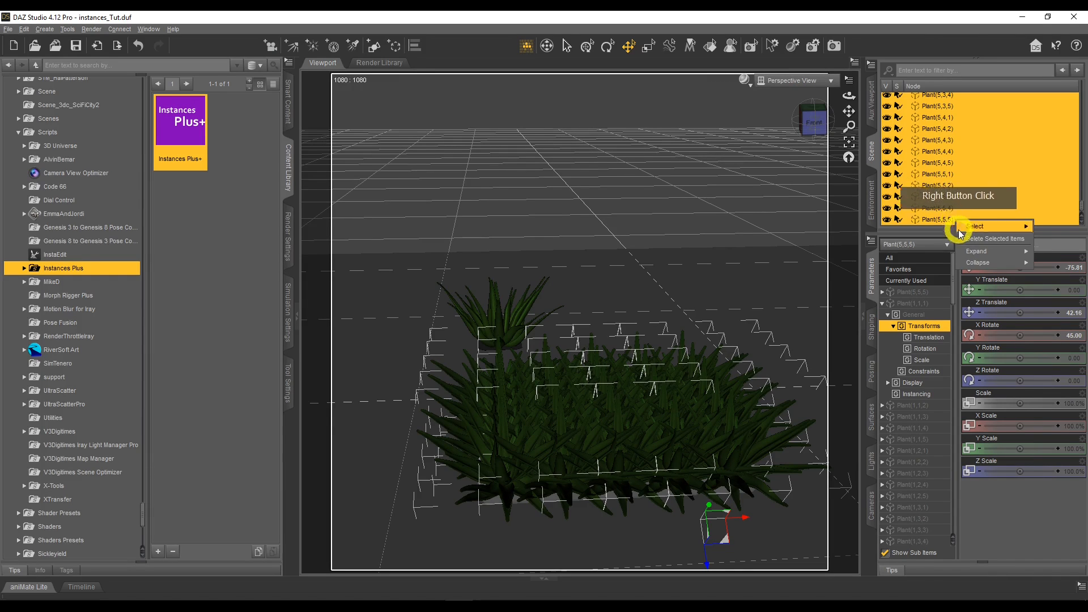
pyautogui.click(976, 243)
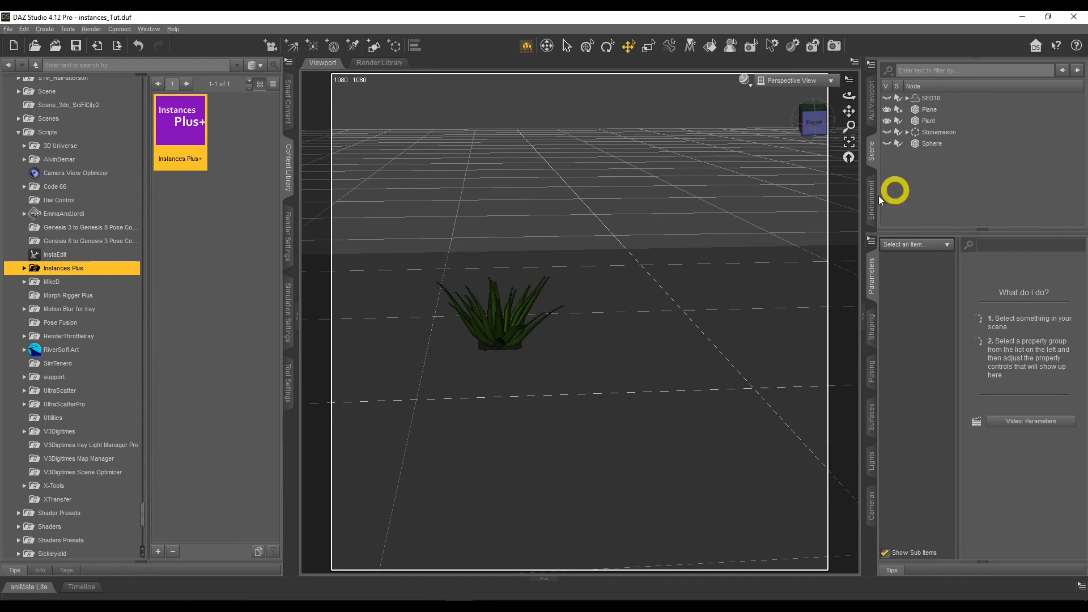
# Bring the whole plane into view and launch the UltraScatterPro script with Plant as the scatter object.
pyautogui.scroll(-10, 702, 340)
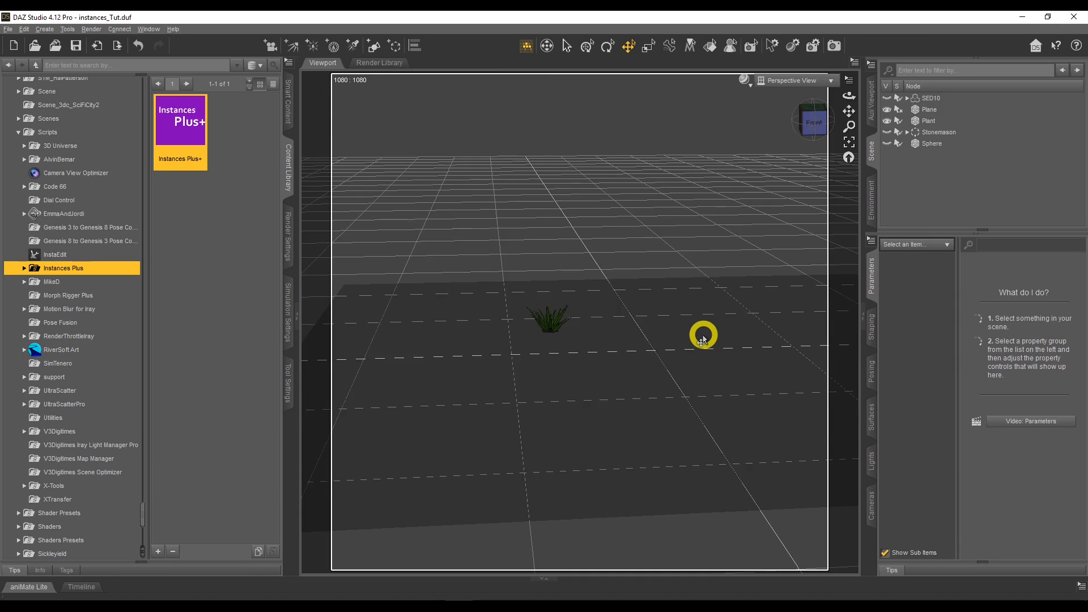
pyautogui.scroll(-8, 703, 340)
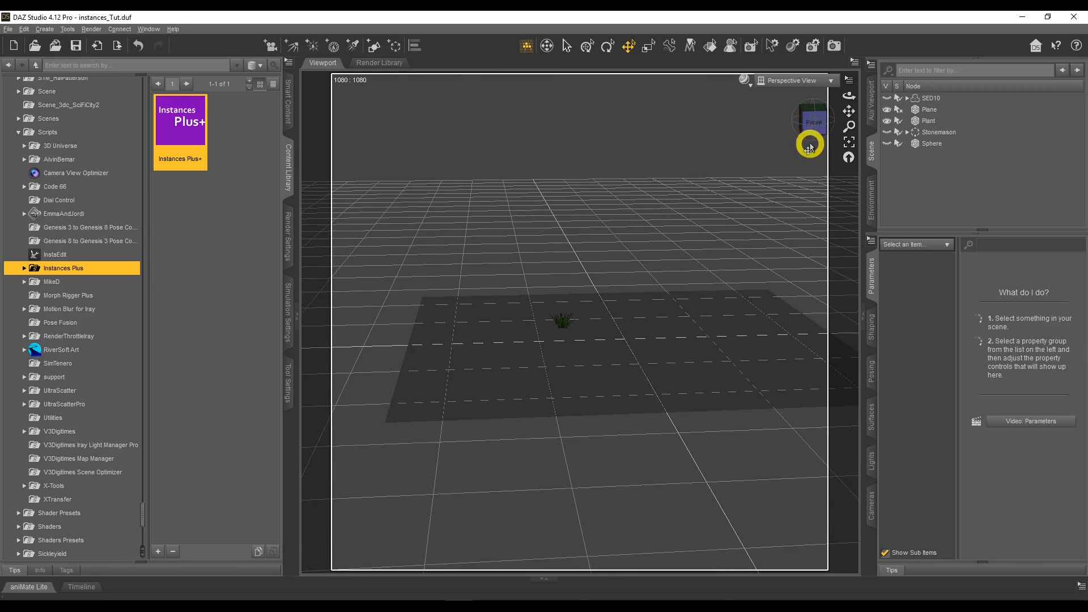
pyautogui.moveTo(840, 113); pyautogui.dragTo(848, 123)
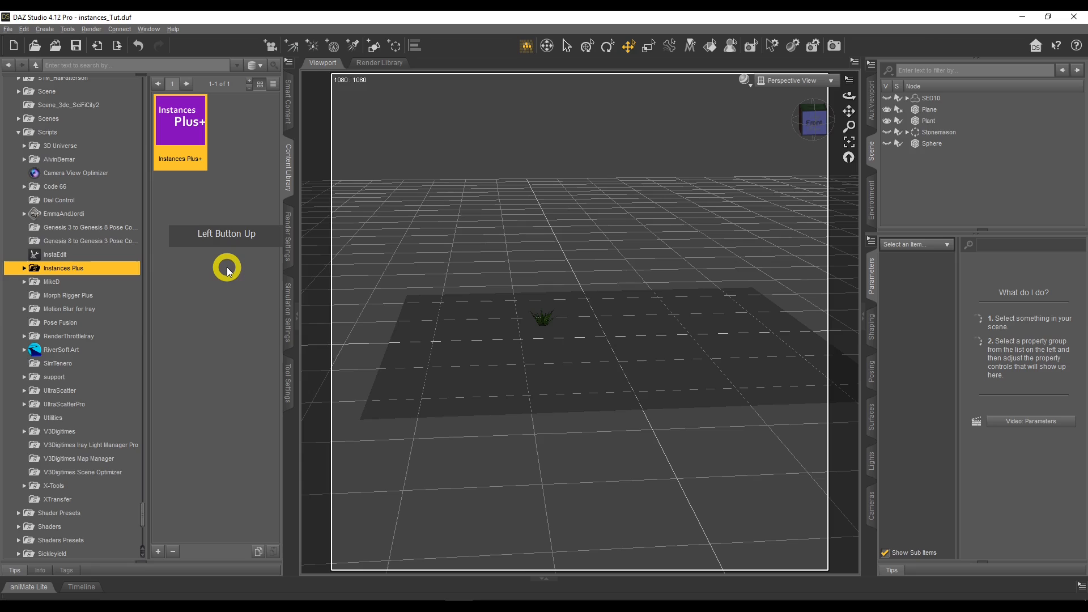
pyautogui.click(64, 404)
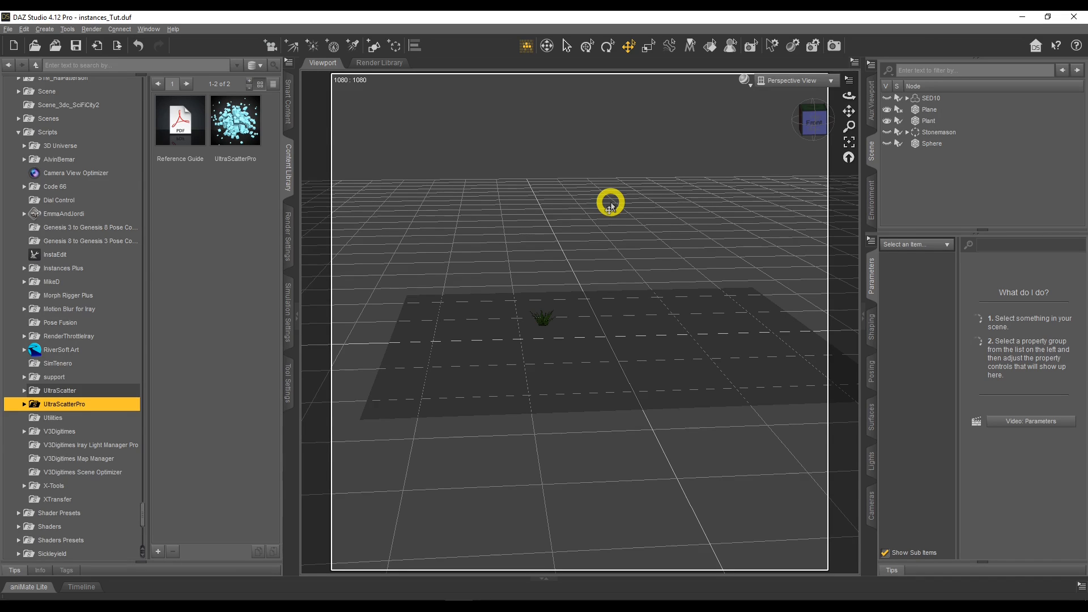
pyautogui.click(924, 122)
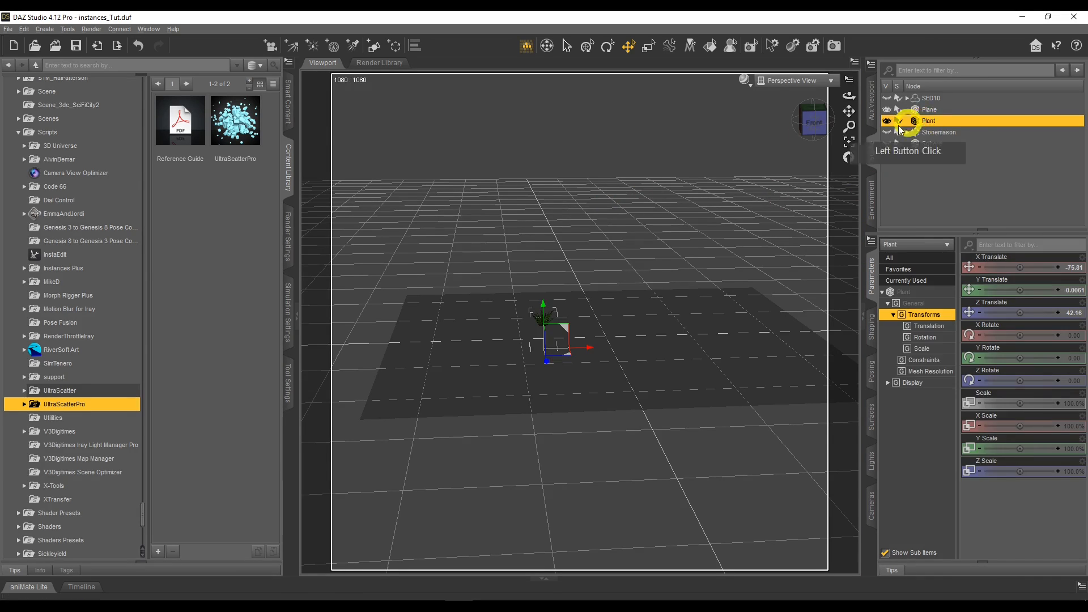
pyautogui.doubleClick(247, 124)
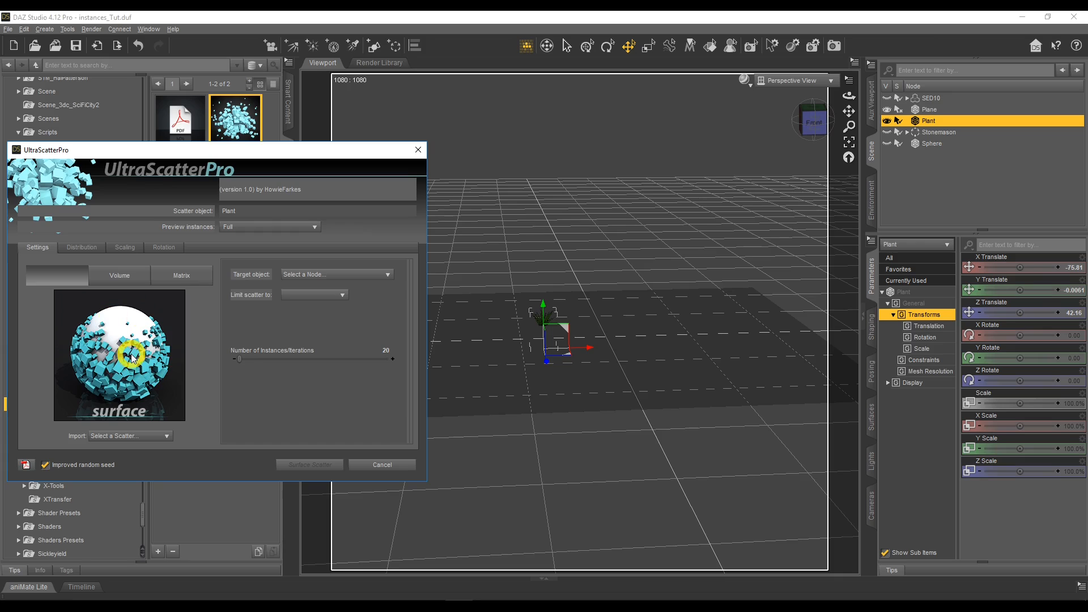
# Look through the Volume and Matrix scatter modes and return to Surface mode.
pyautogui.click(116, 275)
pyautogui.click(170, 275)
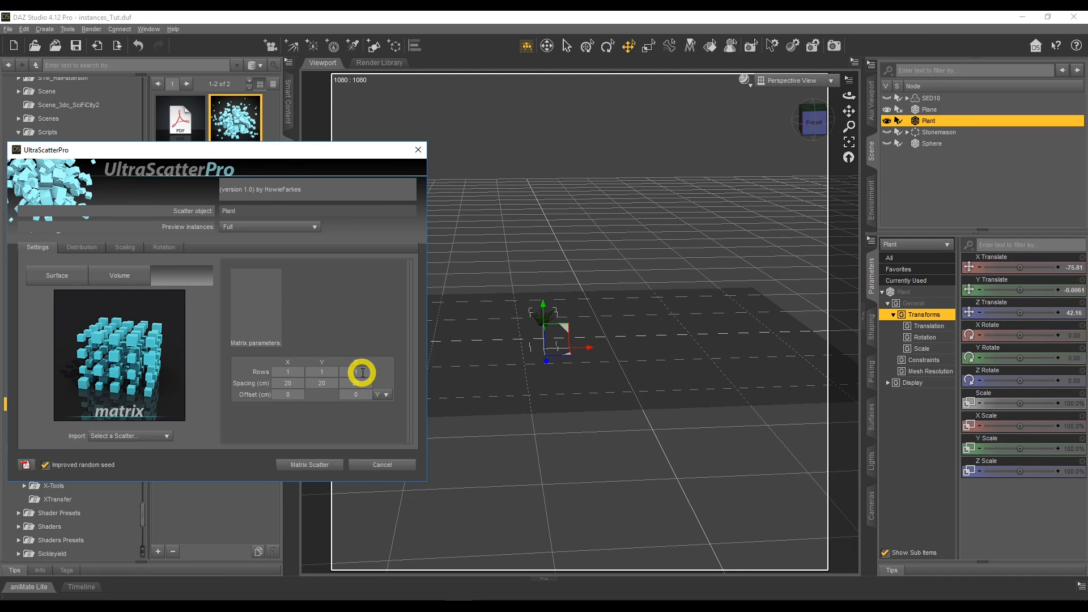
pyautogui.click(120, 275)
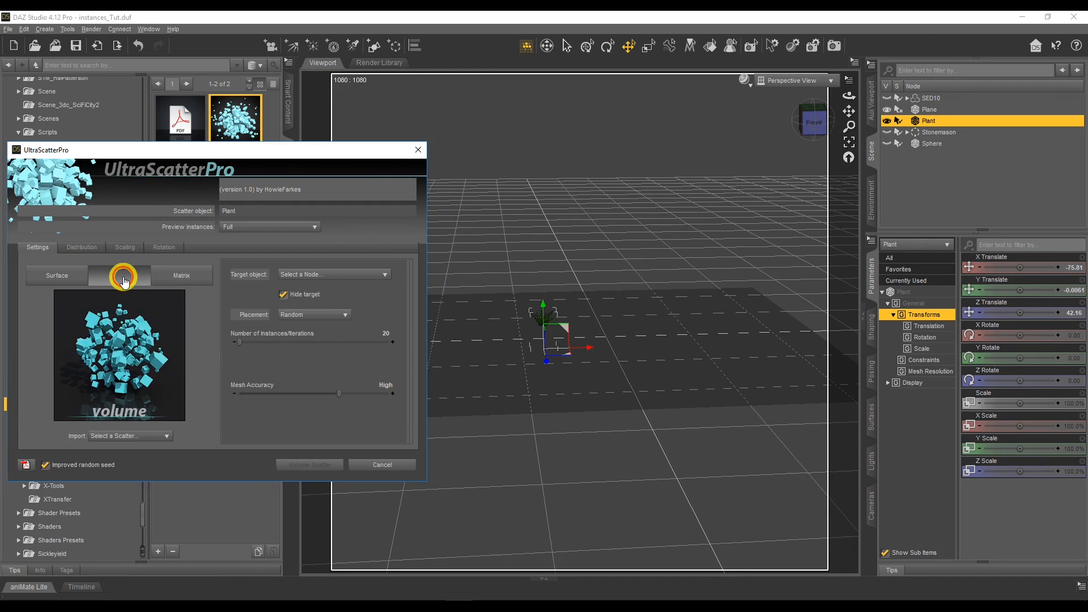
pyautogui.click(92, 276)
pyautogui.click(53, 275)
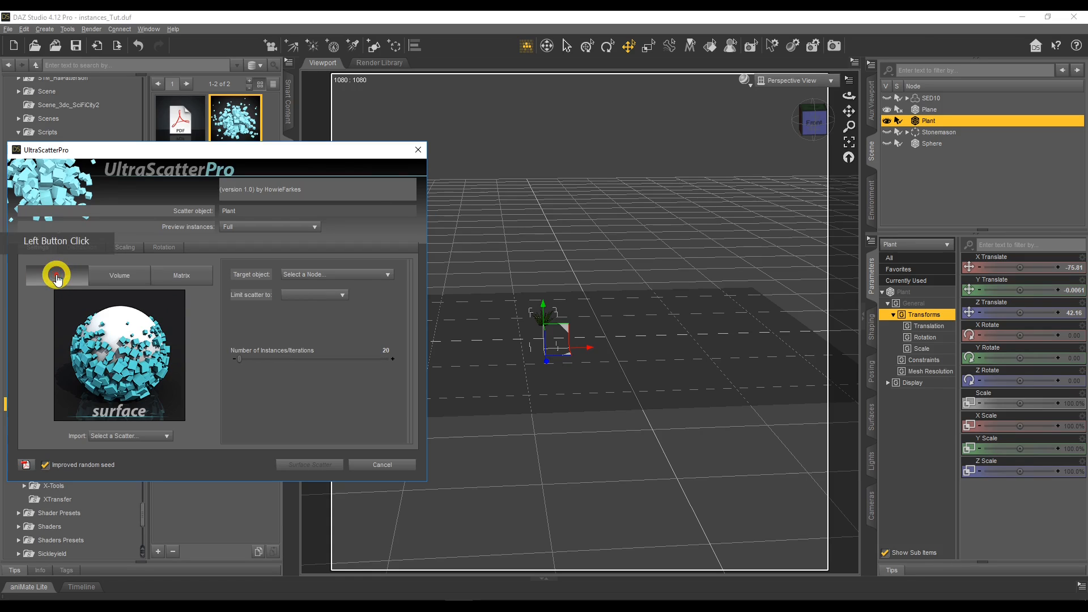
pyautogui.click(251, 329)
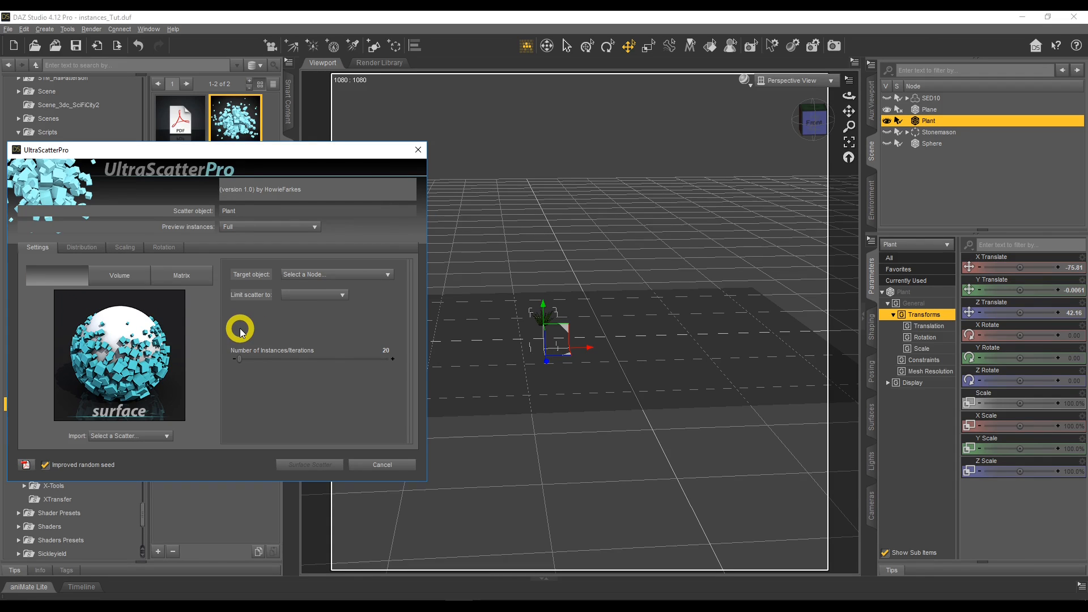
# Surface-scatter 377 Plant instances over the entire Plane object and view the result from a higher angle.
pyautogui.click(309, 277)
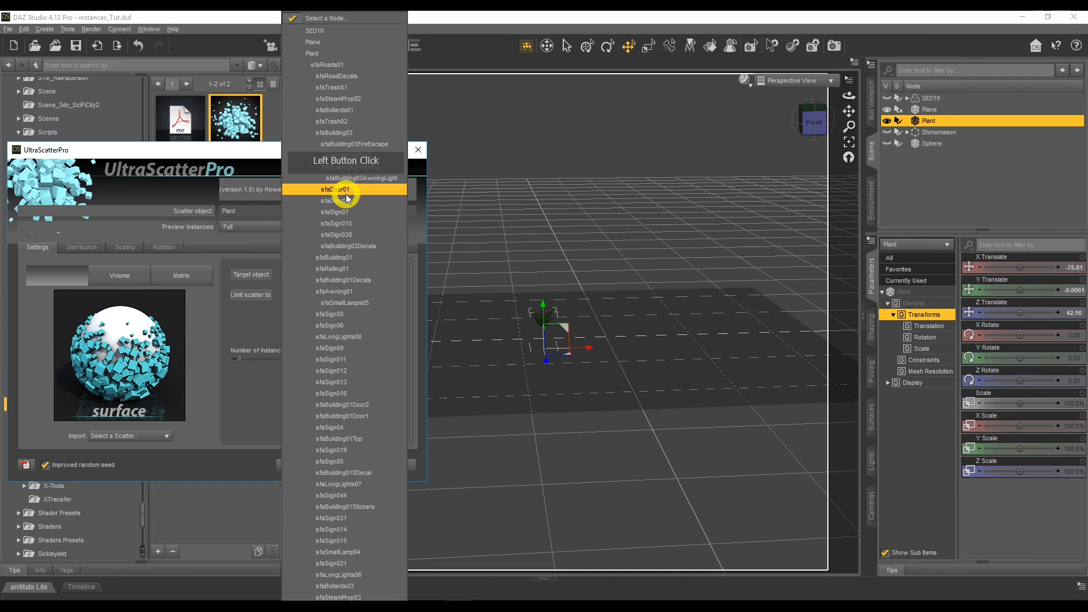
pyautogui.click(348, 42)
pyautogui.click(311, 177)
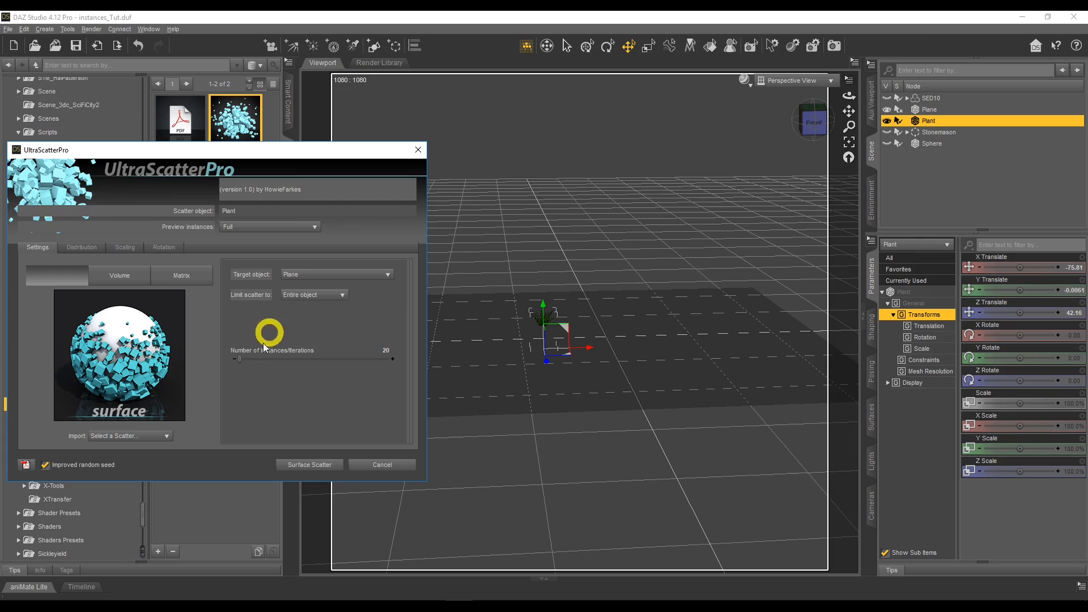
pyautogui.moveTo(240, 357); pyautogui.dragTo(241, 358)
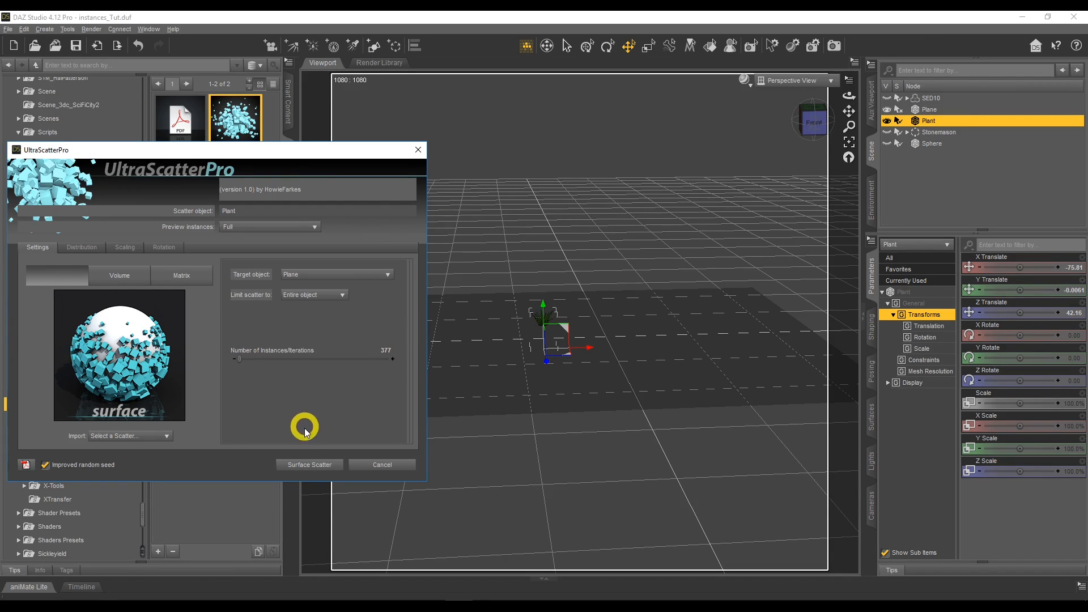
pyautogui.click(299, 464)
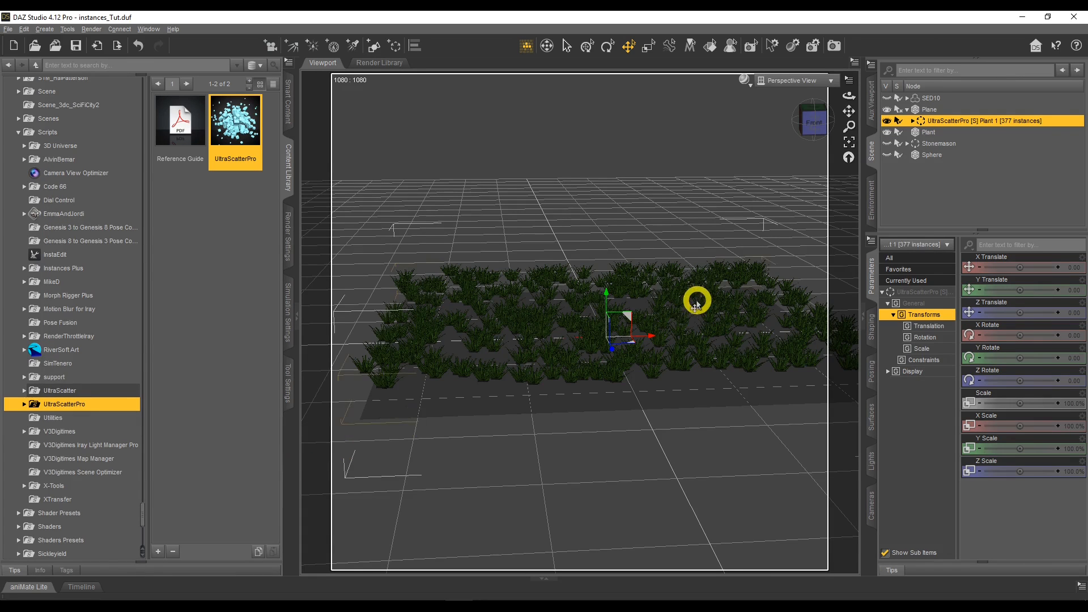
pyautogui.moveTo(848, 95); pyautogui.dragTo(849, 96)
# Check the child nodes of the UltraScatterPro Plant group under Plane, and delete the whole group.
pyautogui.click(957, 121)
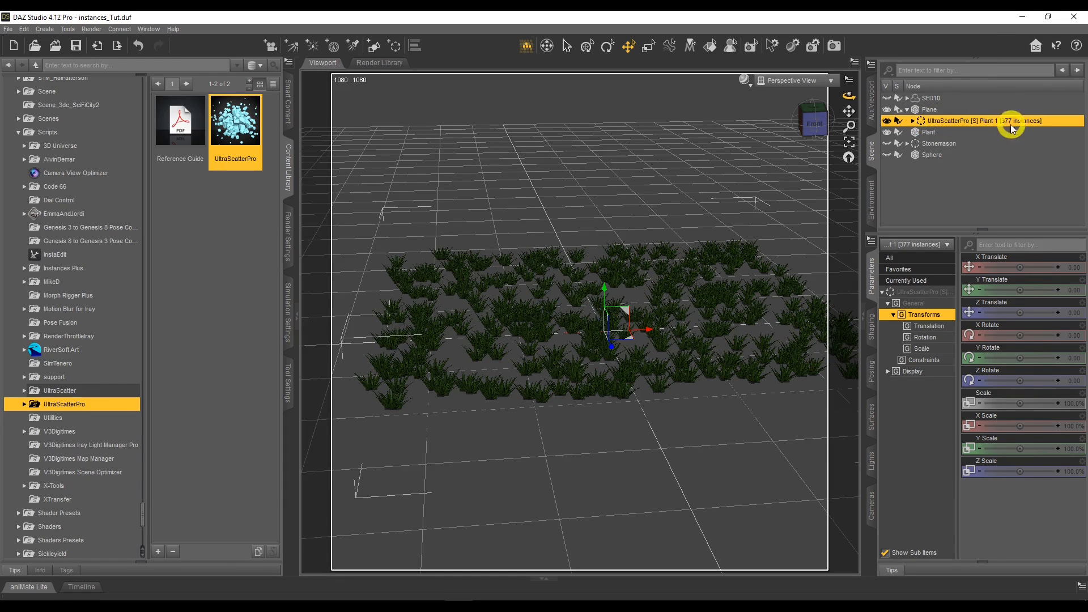
pyautogui.click(912, 121)
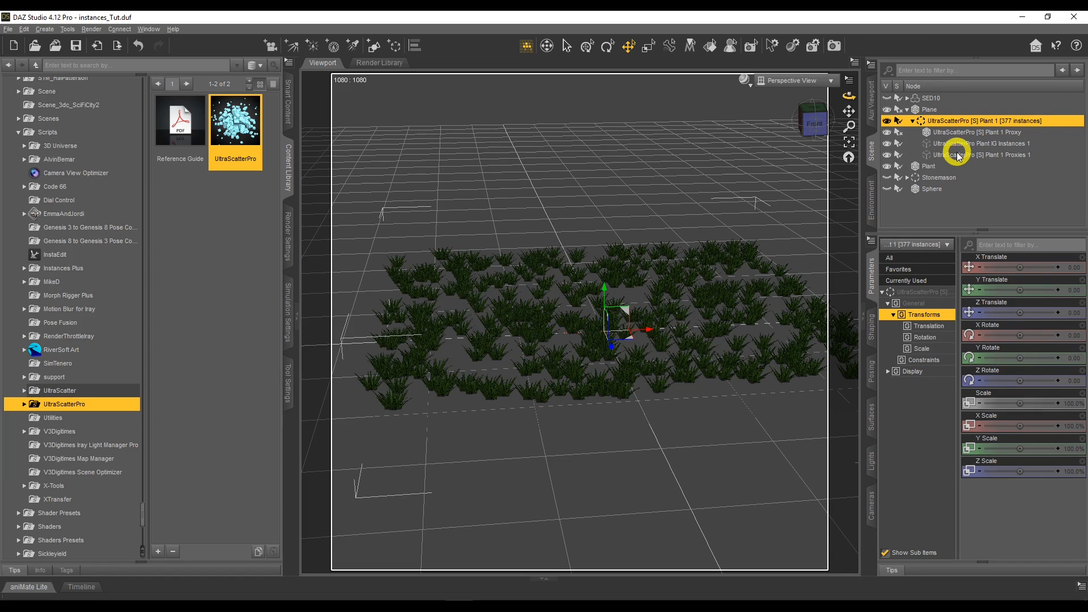
pyautogui.click(912, 120)
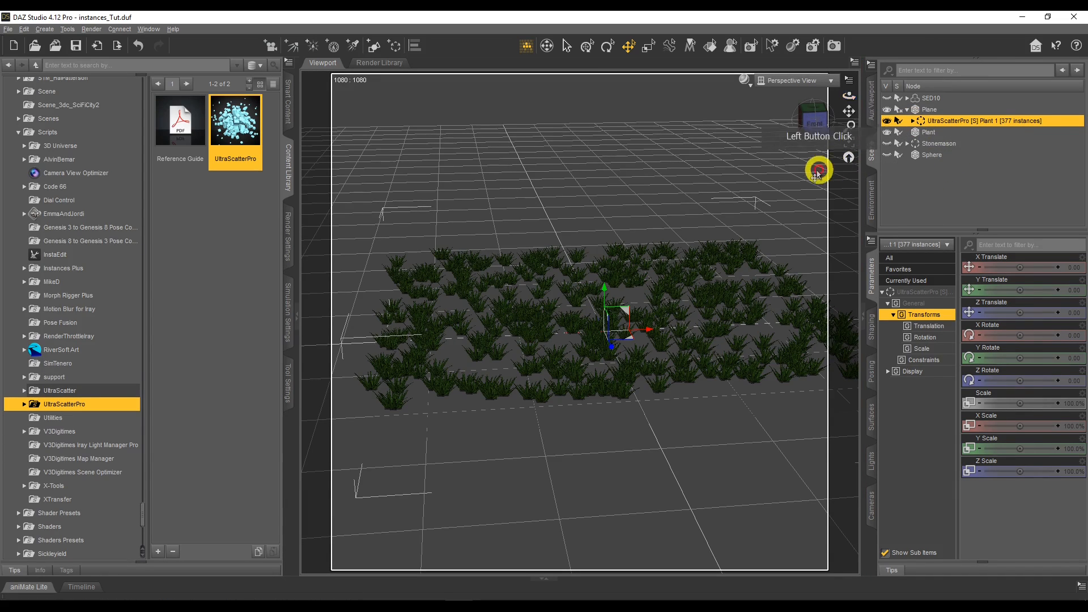
pyautogui.rightClick(960, 123)
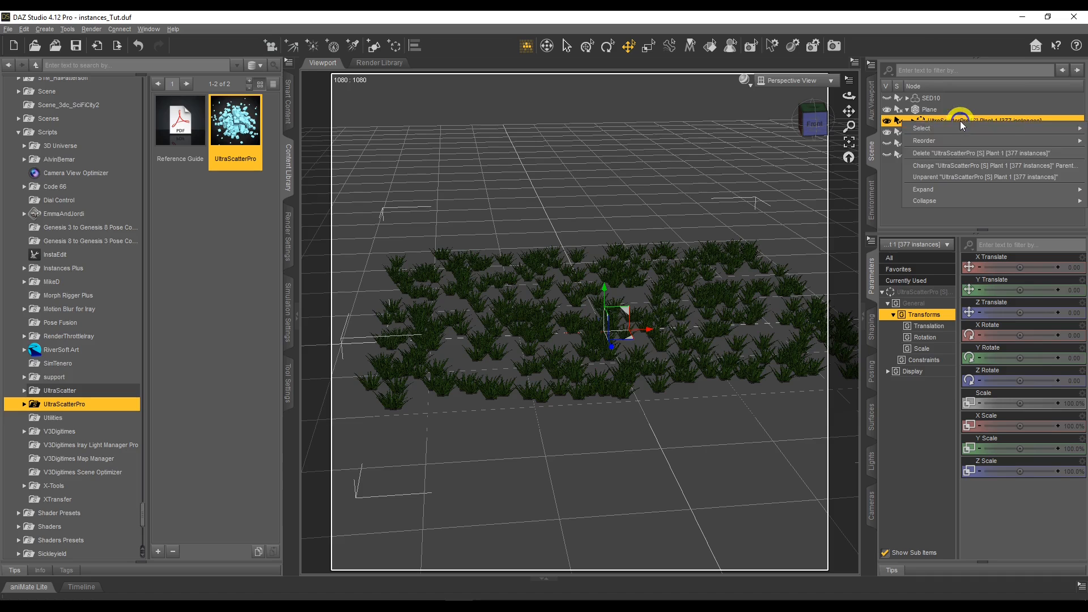
pyautogui.click(978, 152)
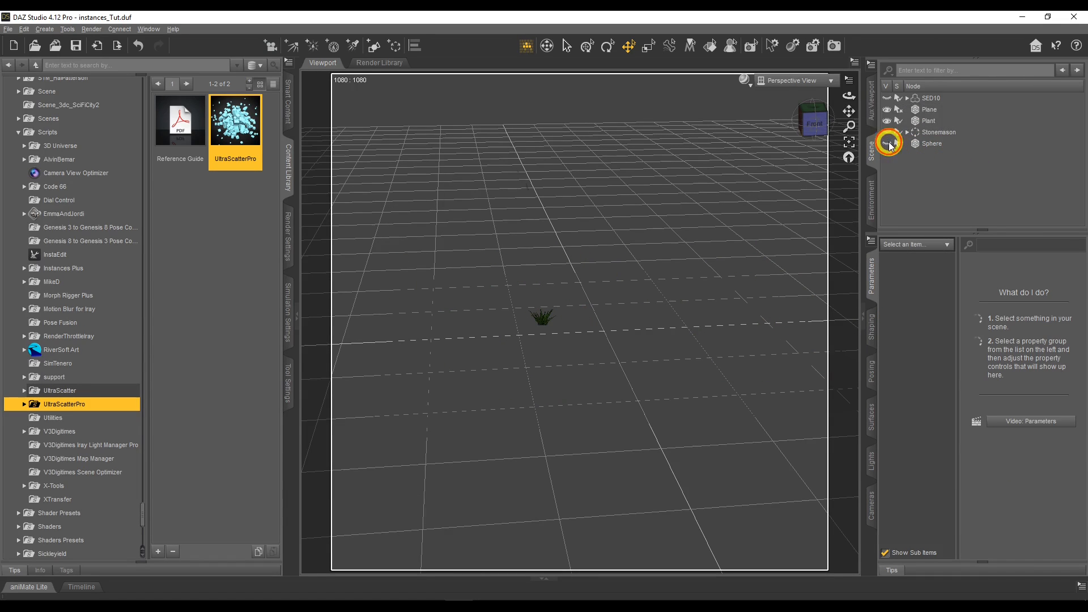
# Show the hidden Sphere, orbit to see it, and relaunch UltraScatterPro with Plant as the scatter object.
pyautogui.click(887, 143)
pyautogui.moveTo(849, 96); pyautogui.dragTo(847, 102)
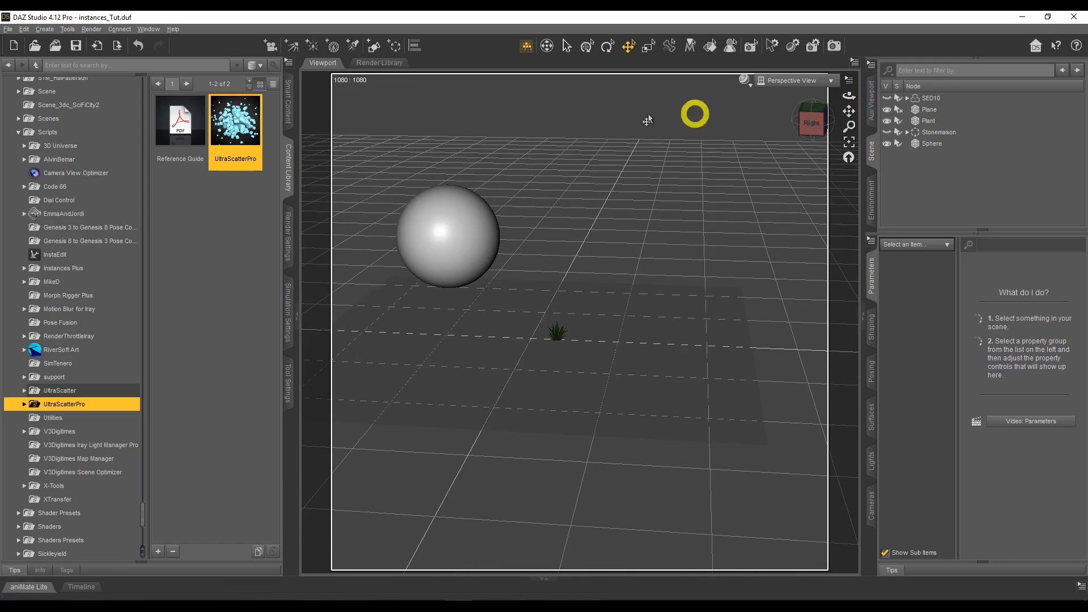
pyautogui.click(921, 121)
pyautogui.doubleClick(240, 125)
pyautogui.doubleClick(119, 276)
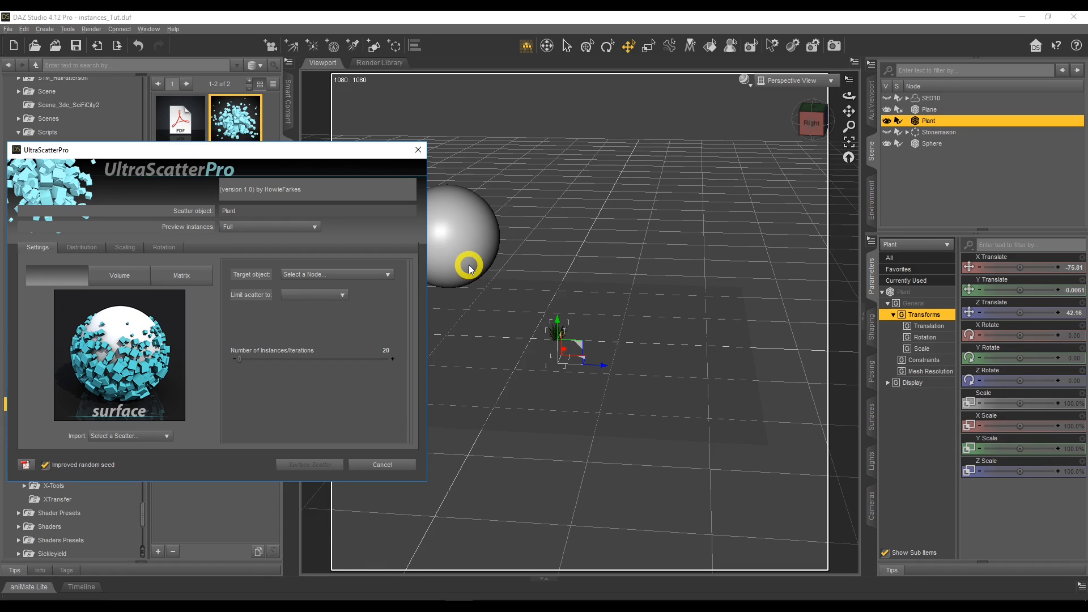
# Switch the scatter mode to Volume and choose Sphere as the target object.
pyautogui.click(123, 277)
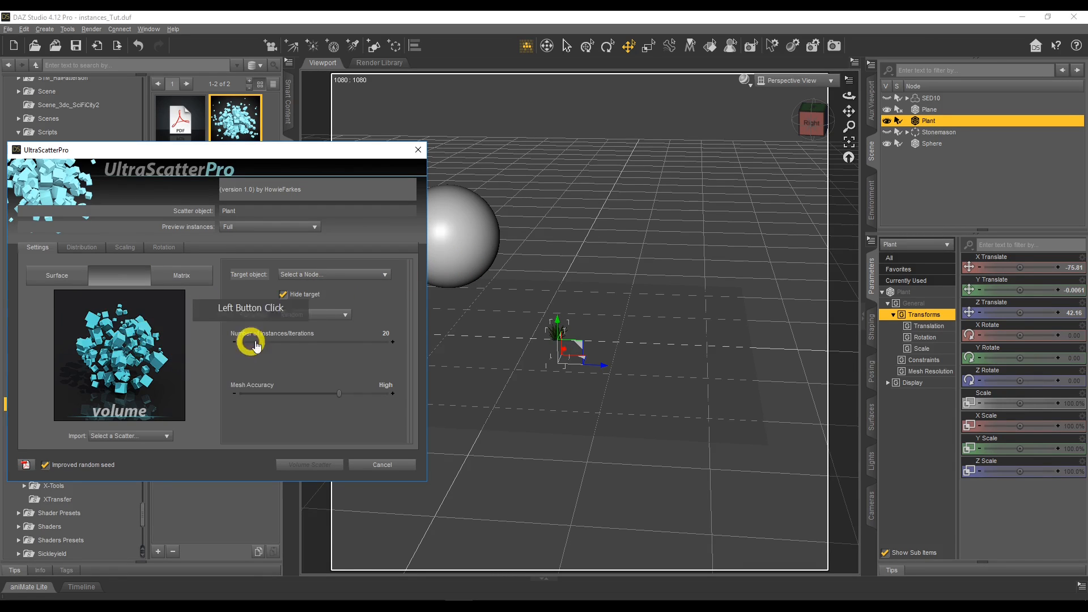
pyautogui.click(308, 274)
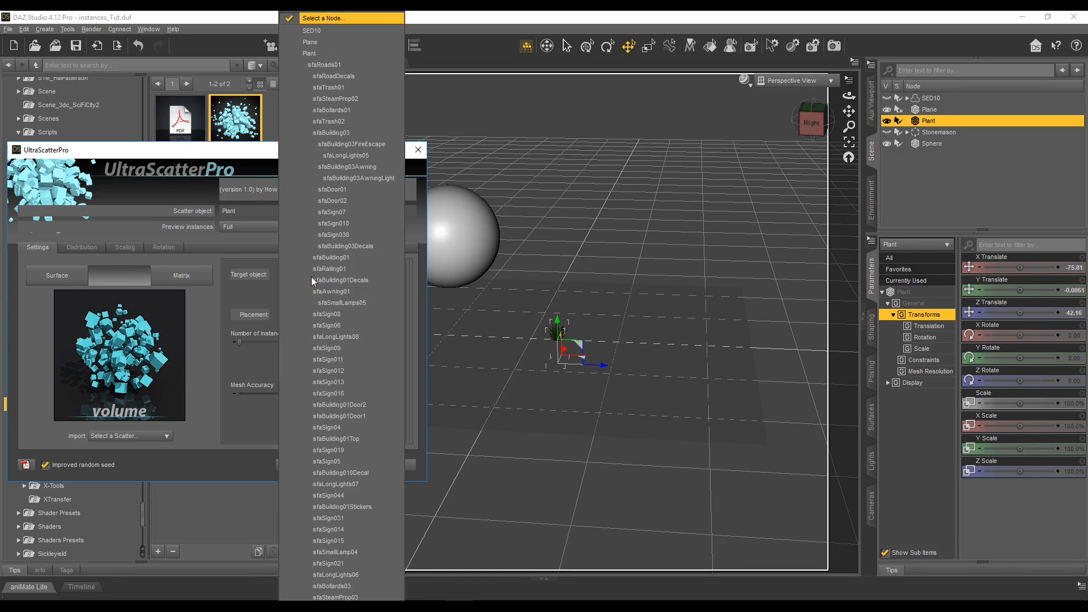
pyautogui.scroll(-10, 355, 340)
pyautogui.scroll(-10, 354, 427)
pyautogui.click(352, 592)
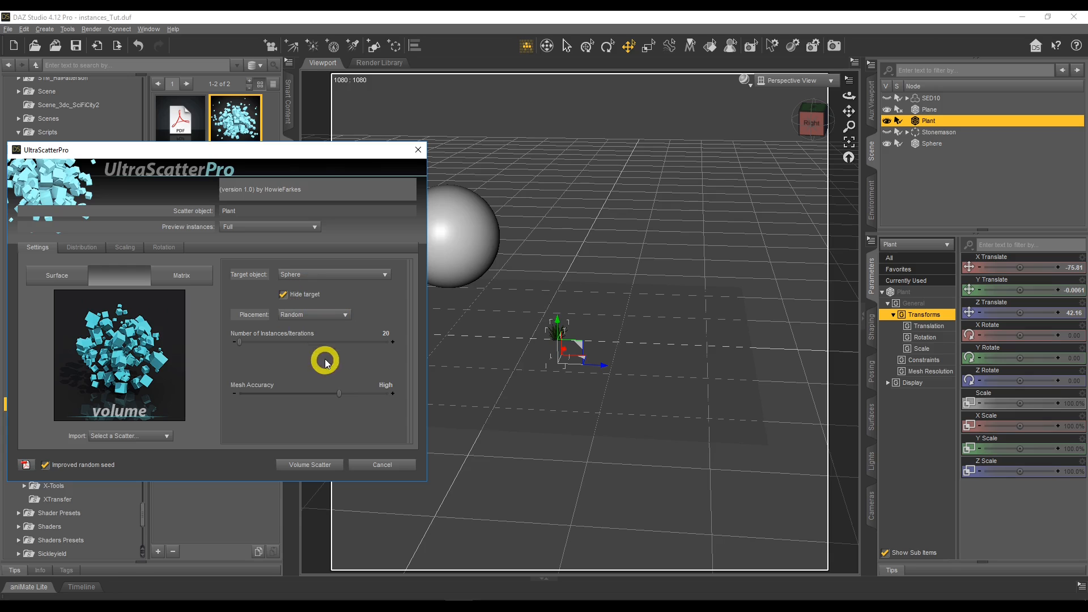
# Look at the Ordered placement settings, return placement to Random, and set the number of instances to 377.
pyautogui.click(316, 315)
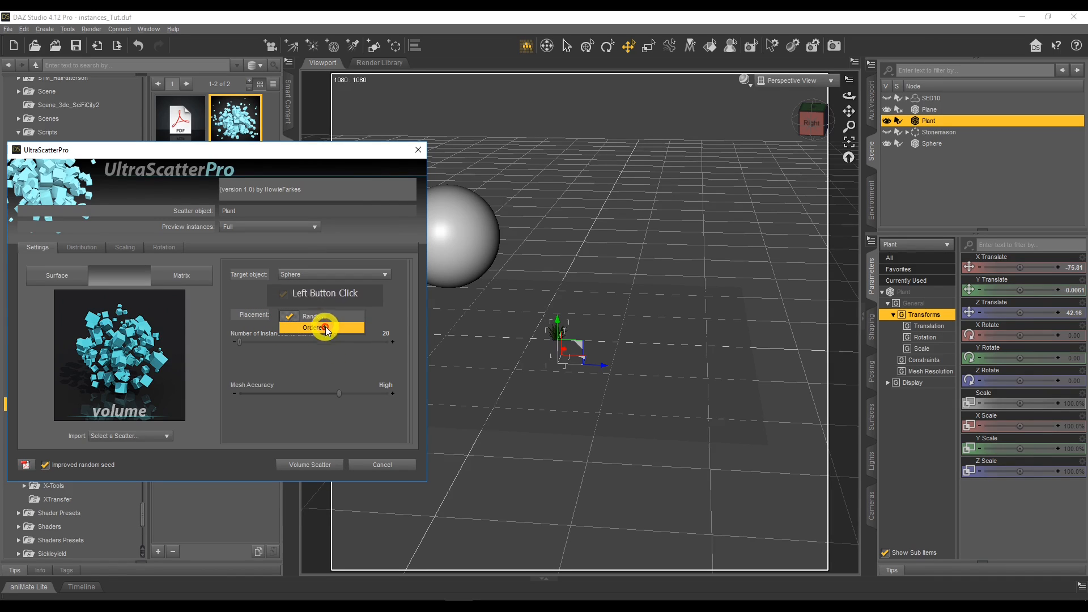
pyautogui.click(327, 329)
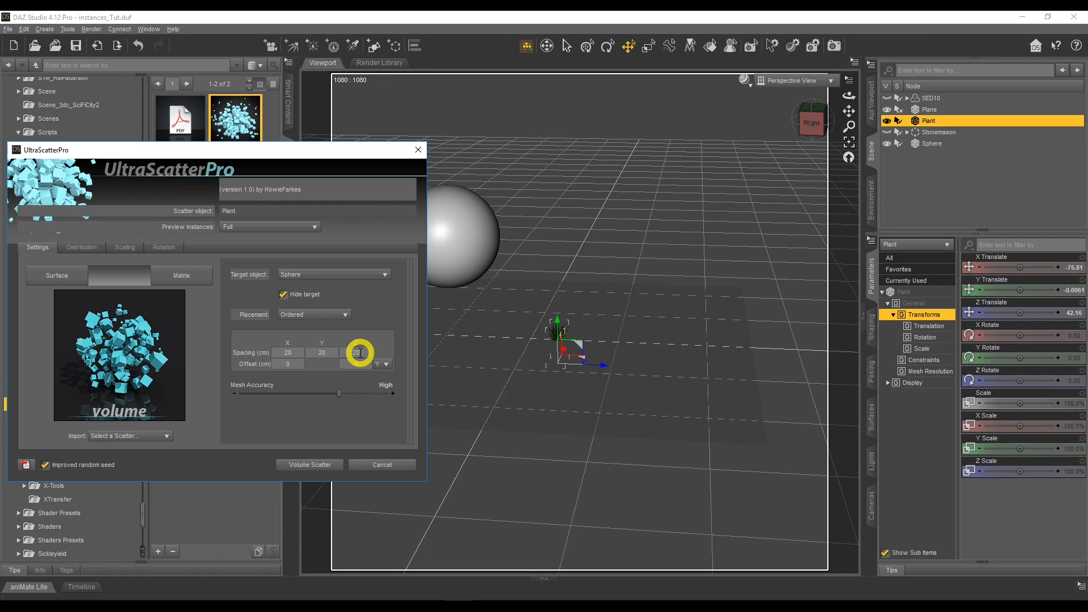
pyautogui.click(306, 314)
pyautogui.click(316, 304)
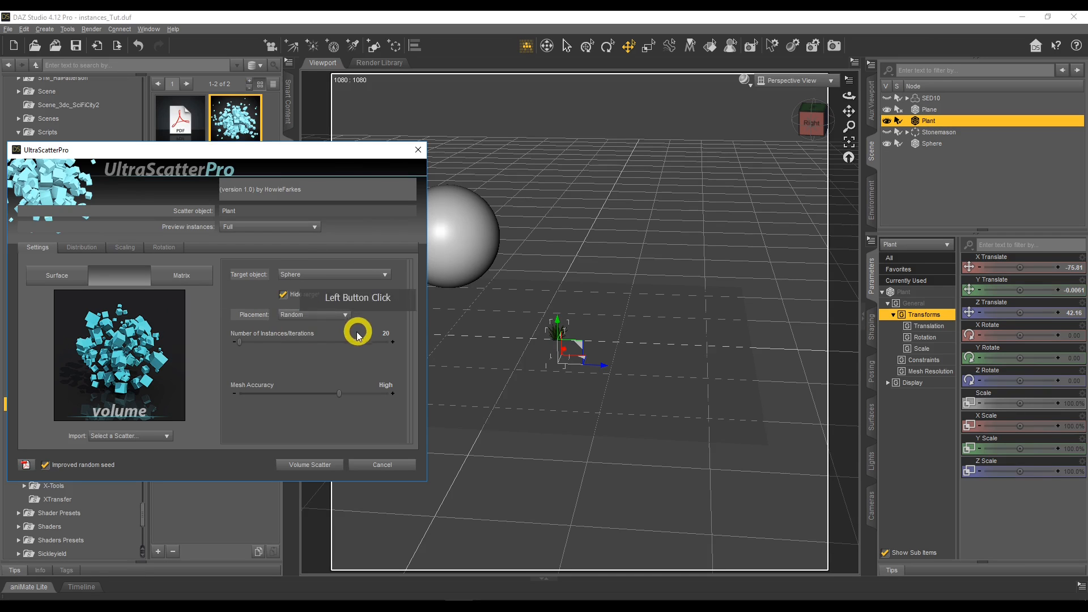
pyautogui.moveTo(239, 343); pyautogui.dragTo(240, 343)
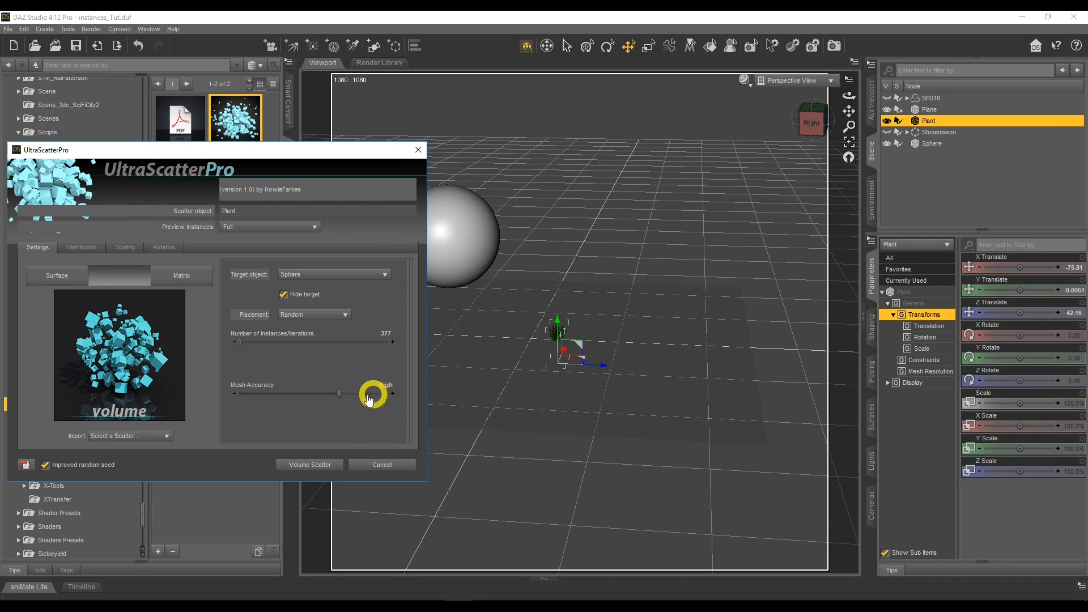
# Set Mesh Accuracy to Low, run the Volume Scatter of Plant inside Sphere, and inspect the resulting clump from several angles.
pyautogui.moveTo(338, 394); pyautogui.dragTo(239, 393)
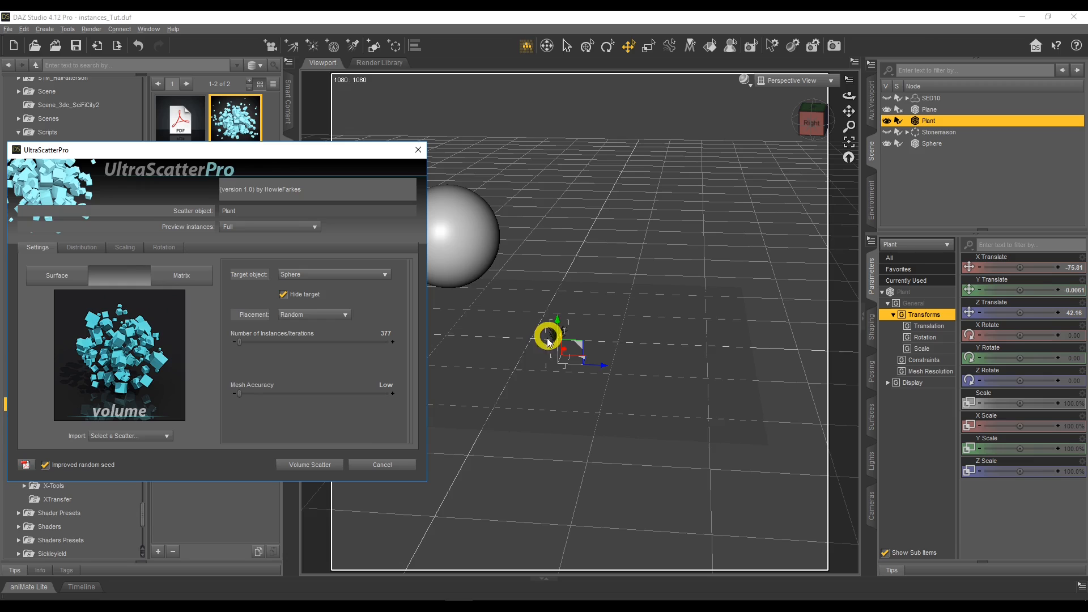
pyautogui.click(319, 463)
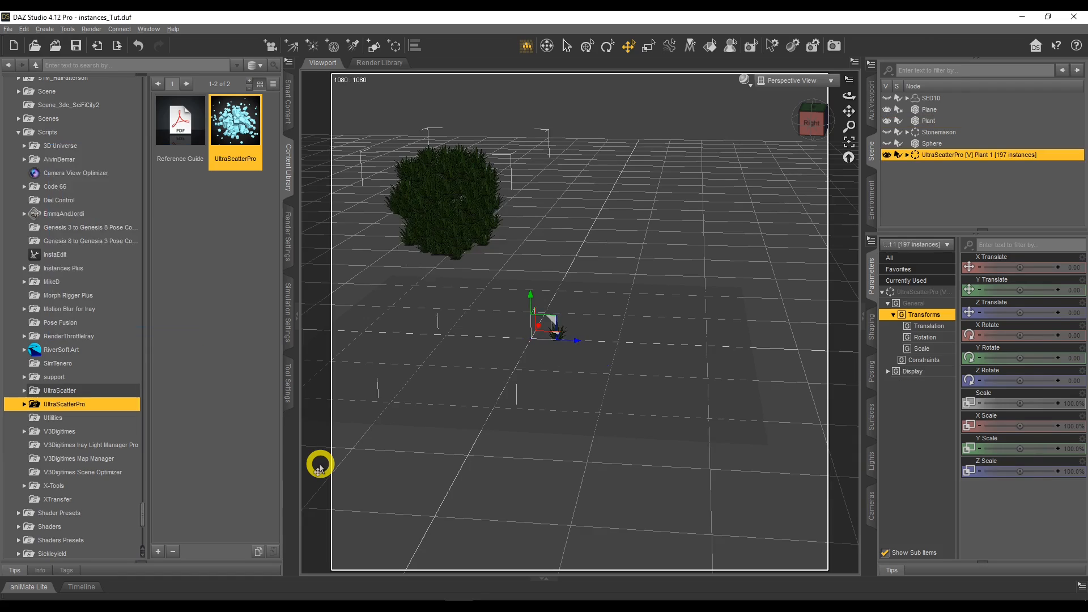
pyautogui.moveTo(847, 95); pyautogui.dragTo(704, 135)
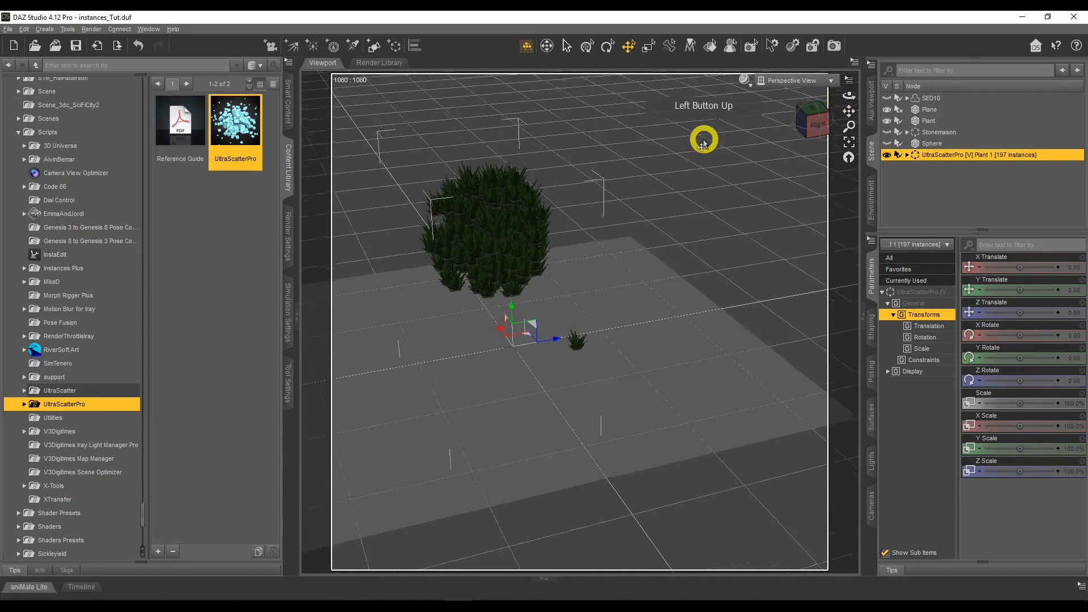
pyautogui.scroll(5, 704, 143)
pyautogui.moveTo(850, 111); pyautogui.dragTo(776, 97)
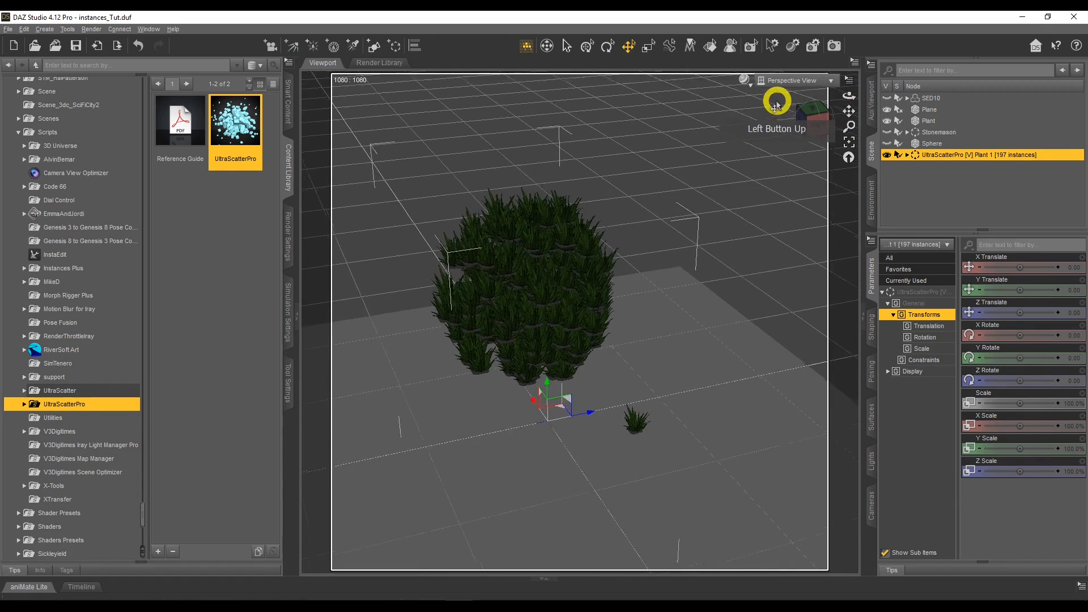
pyautogui.scroll(1, 777, 106)
pyautogui.scroll(-5, 776, 106)
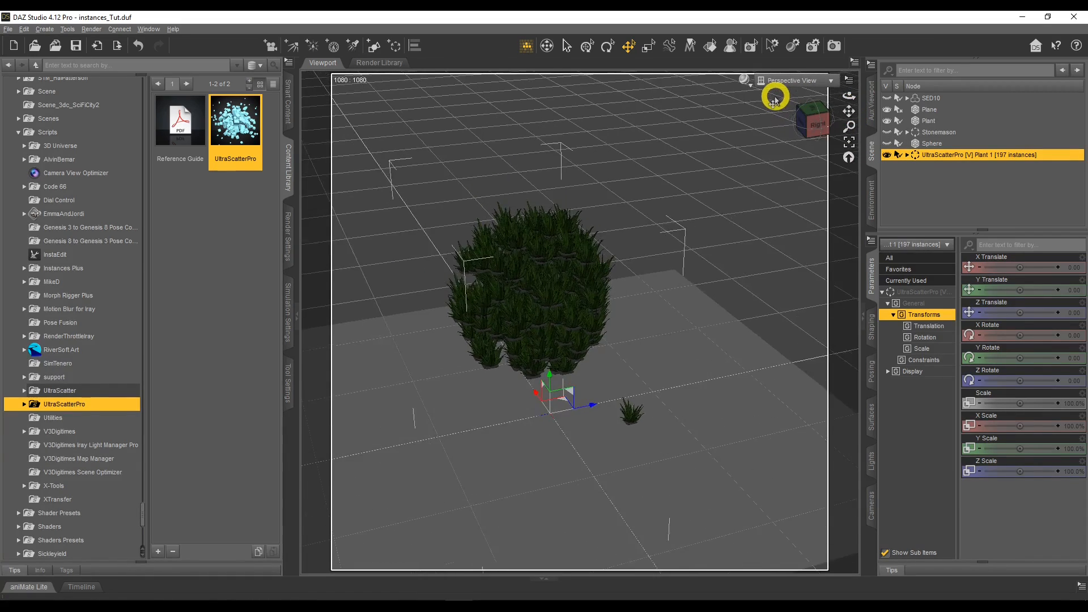
# Show the SED10 figure and move it clear of the scattered plants, with the scatter group at about Z -56.7 and SED10 at about Z -1.6.
pyautogui.moveTo(847, 112); pyautogui.dragTo(848, 110)
pyautogui.click(887, 98)
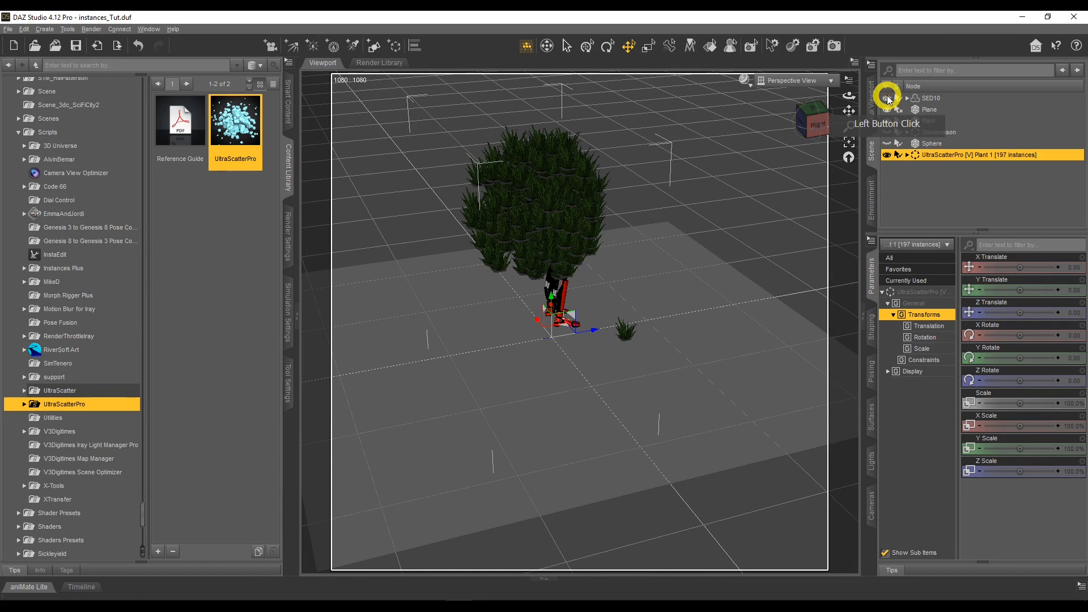
pyautogui.moveTo(564, 327); pyautogui.dragTo(517, 339)
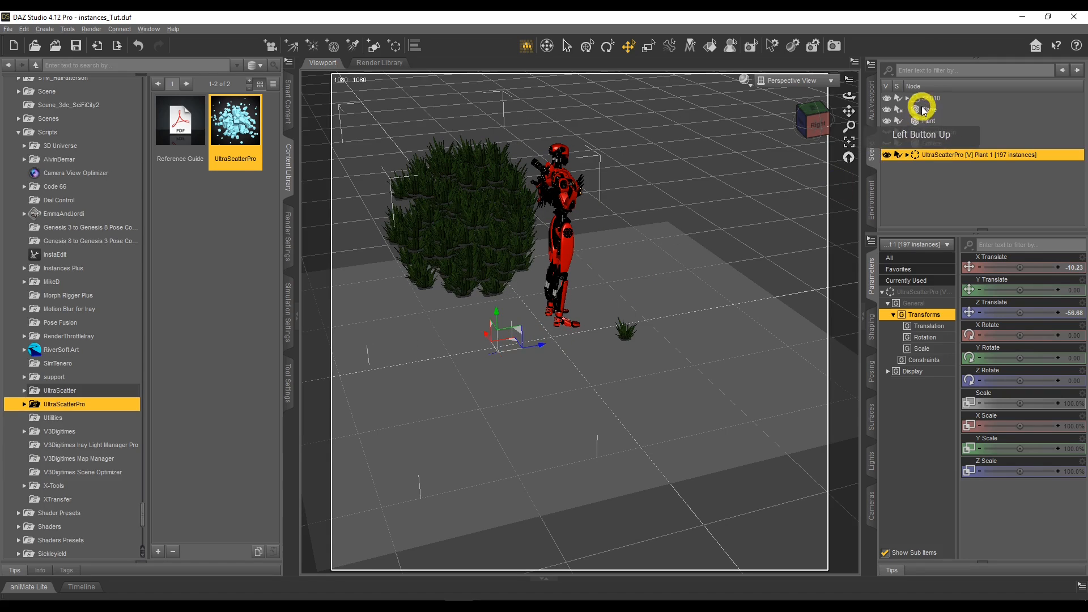
pyautogui.click(922, 108)
pyautogui.moveTo(575, 308); pyautogui.dragTo(563, 323)
# Delete the UltraScatterPro volume group of Plant instances from the scene.
pyautogui.moveTo(850, 97)
pyautogui.mouseDown()
pyautogui.moveTo(837, 93)
pyautogui.moveTo(853, 97)
pyautogui.mouseUp()
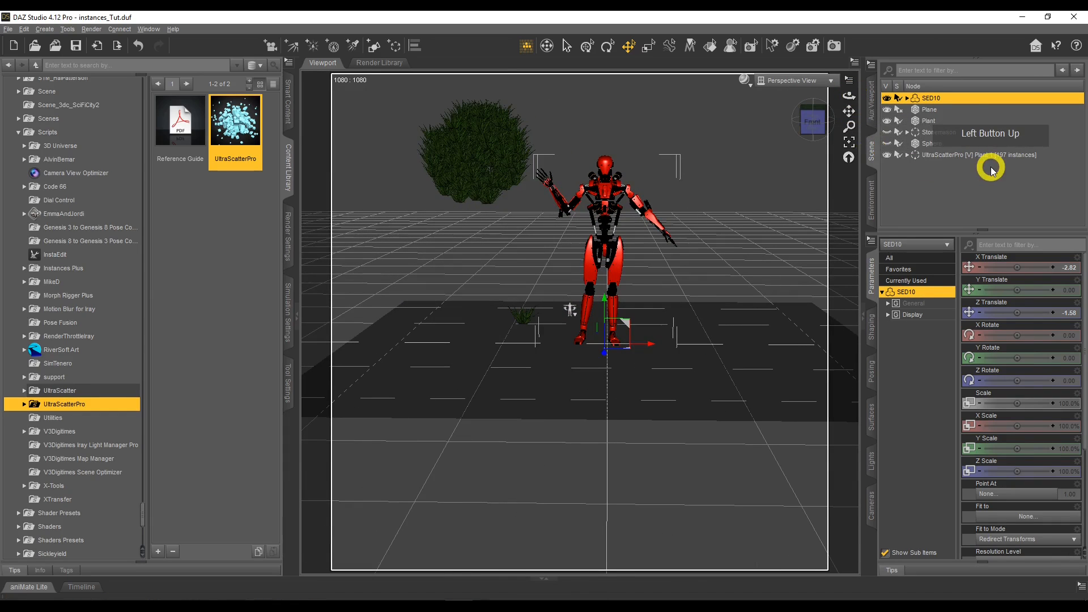
pyautogui.click(979, 154)
pyautogui.rightClick(978, 152)
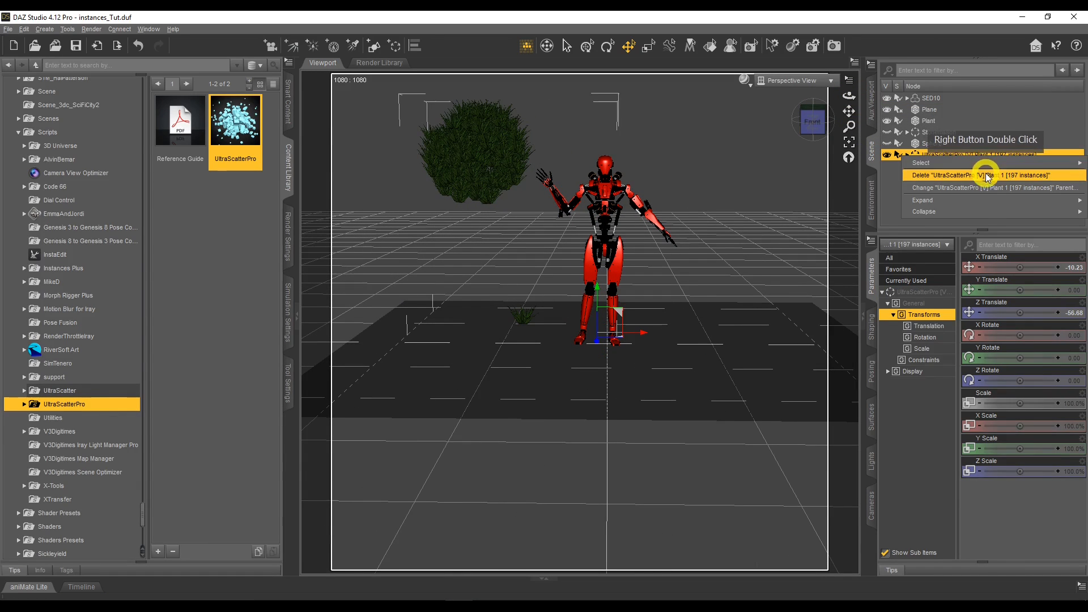
pyautogui.click(986, 176)
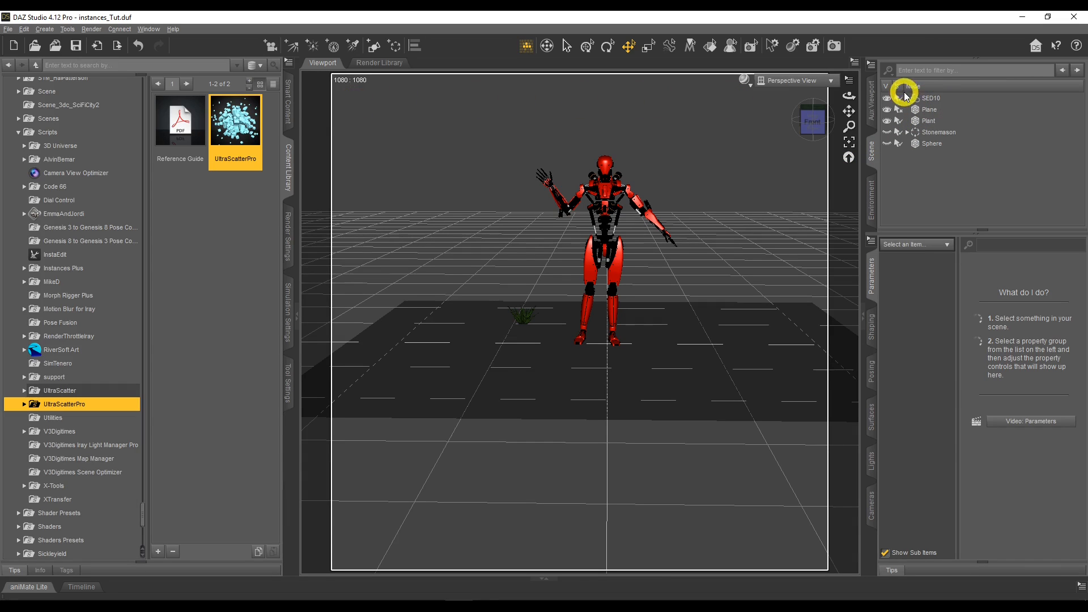
# Relaunch UltraScatterPro with Plant as the scatter object and run a Surface scatter of 2642 instances over Plane.
pyautogui.click(928, 121)
pyautogui.doubleClick(235, 121)
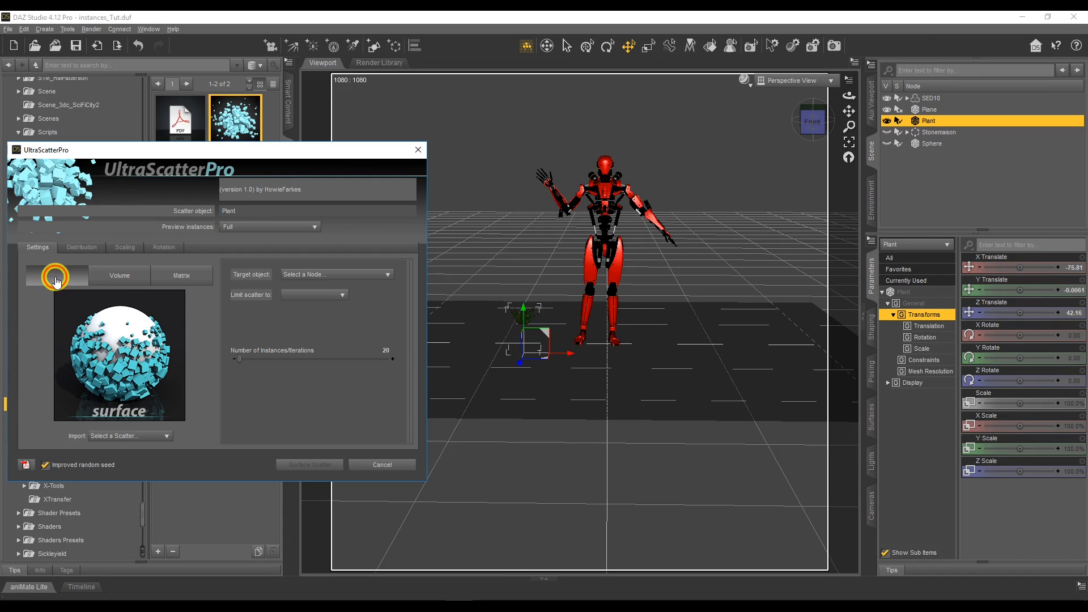
pyautogui.click(308, 273)
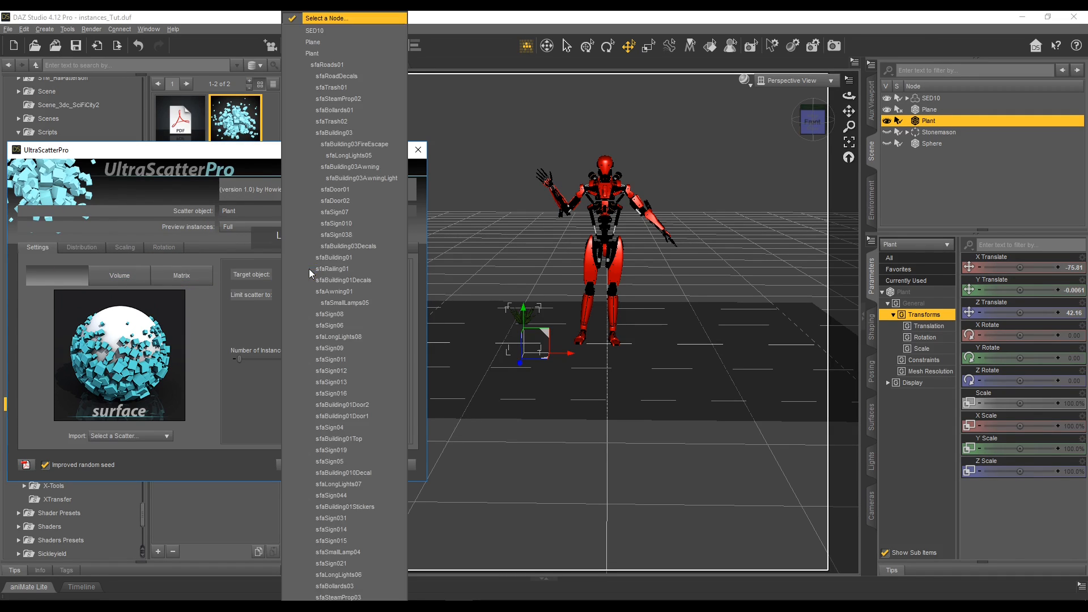
pyautogui.click(379, 45)
pyautogui.click(246, 363)
pyautogui.moveTo(238, 360); pyautogui.dragTo(243, 359)
pyautogui.click(309, 464)
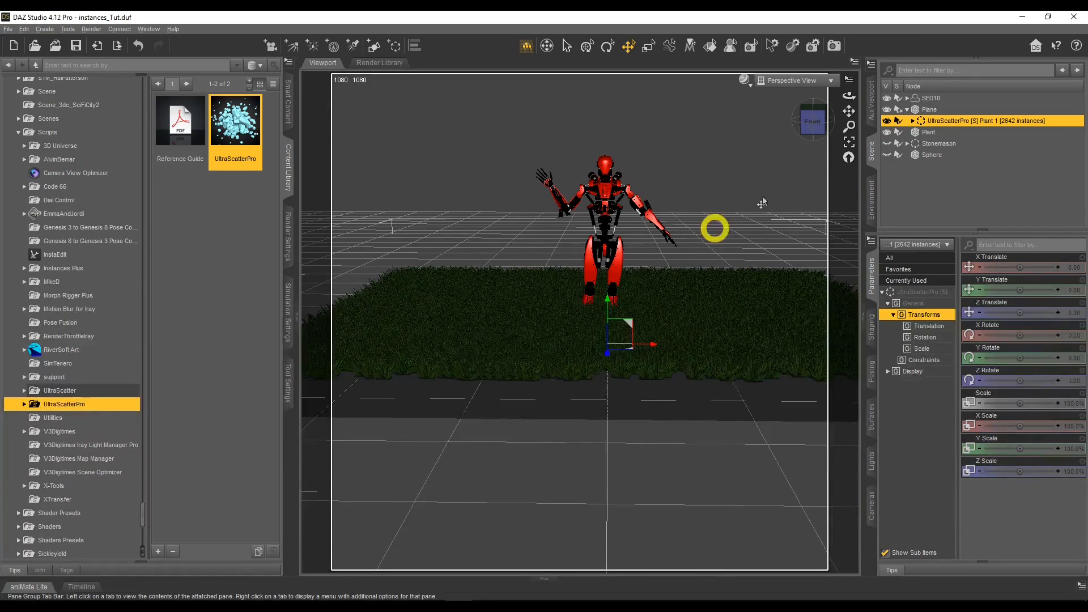
# Reopen UltraScatterPro for the existing surface scatter group and set its Distribution Affinity object to SED10.
pyautogui.moveTo(850, 95)
pyautogui.mouseDown()
pyautogui.moveTo(869, 99)
pyautogui.moveTo(850, 96)
pyautogui.mouseUp()
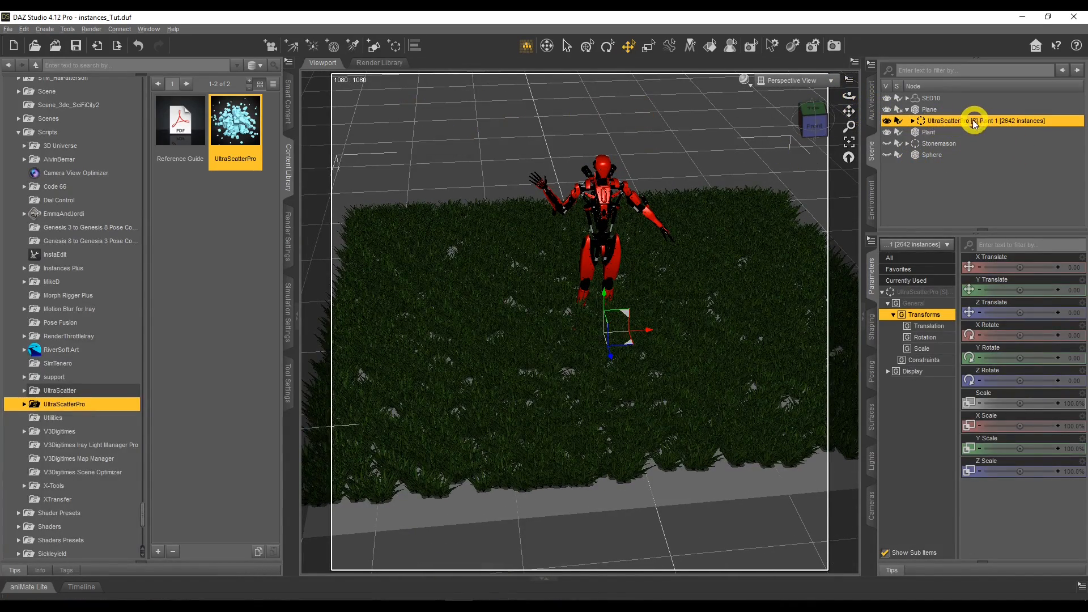
pyautogui.doubleClick(243, 125)
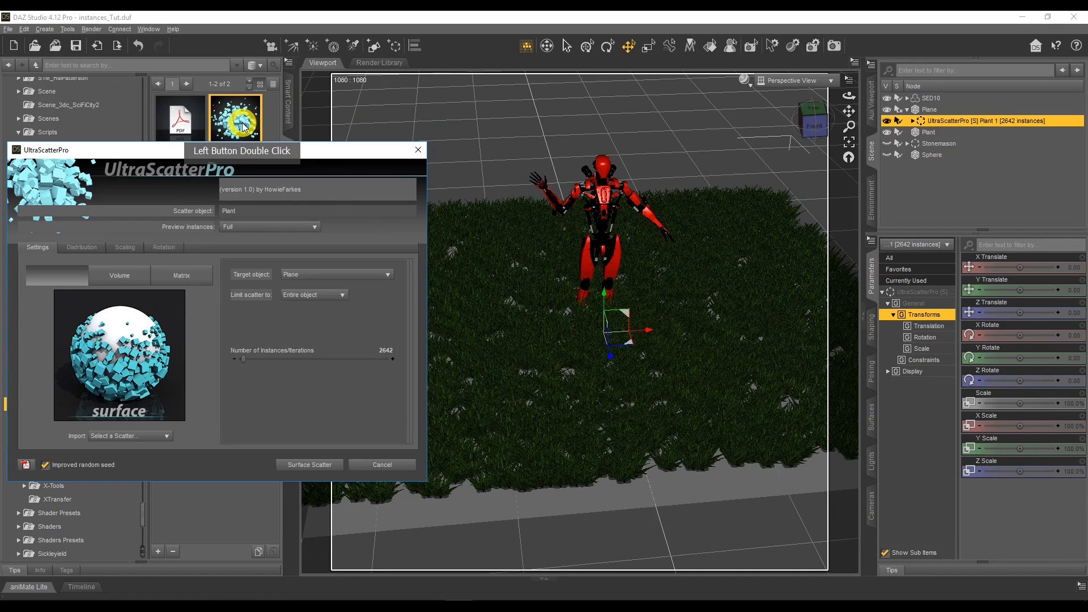
pyautogui.click(958, 121)
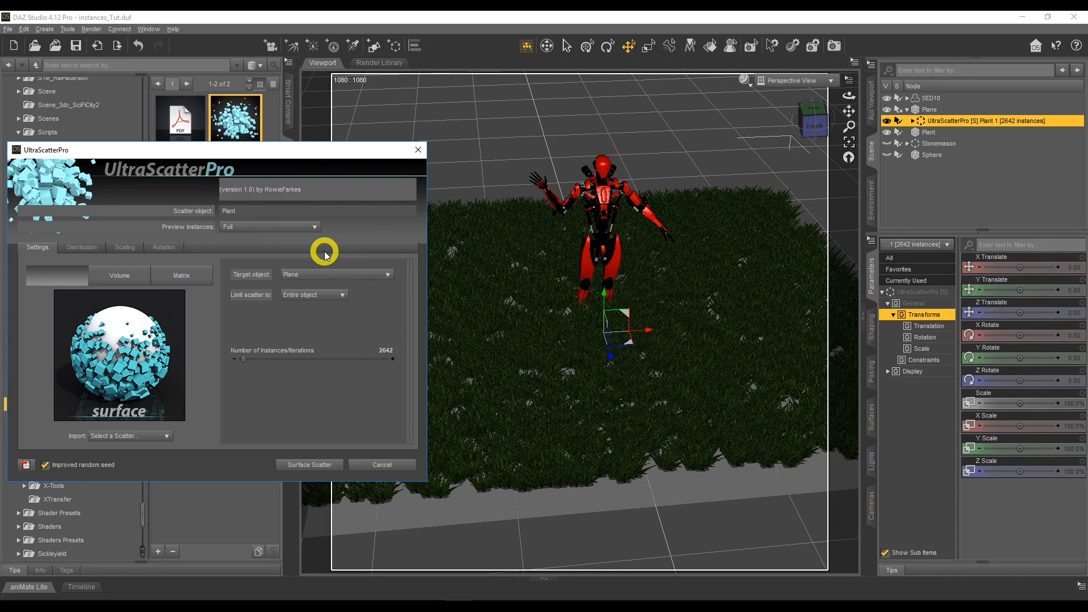
pyautogui.click(90, 247)
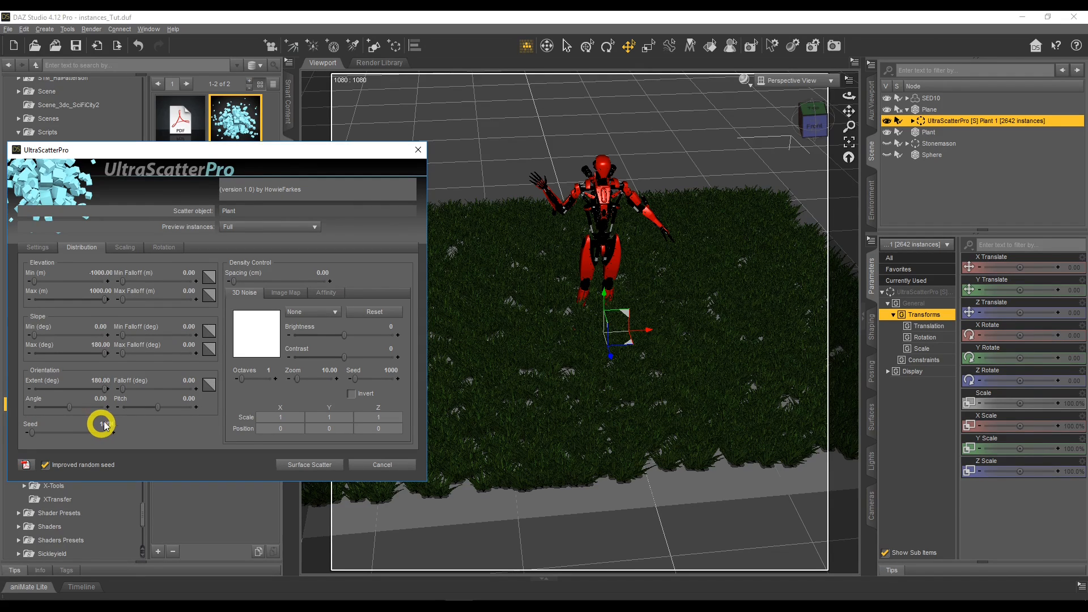
pyautogui.click(329, 294)
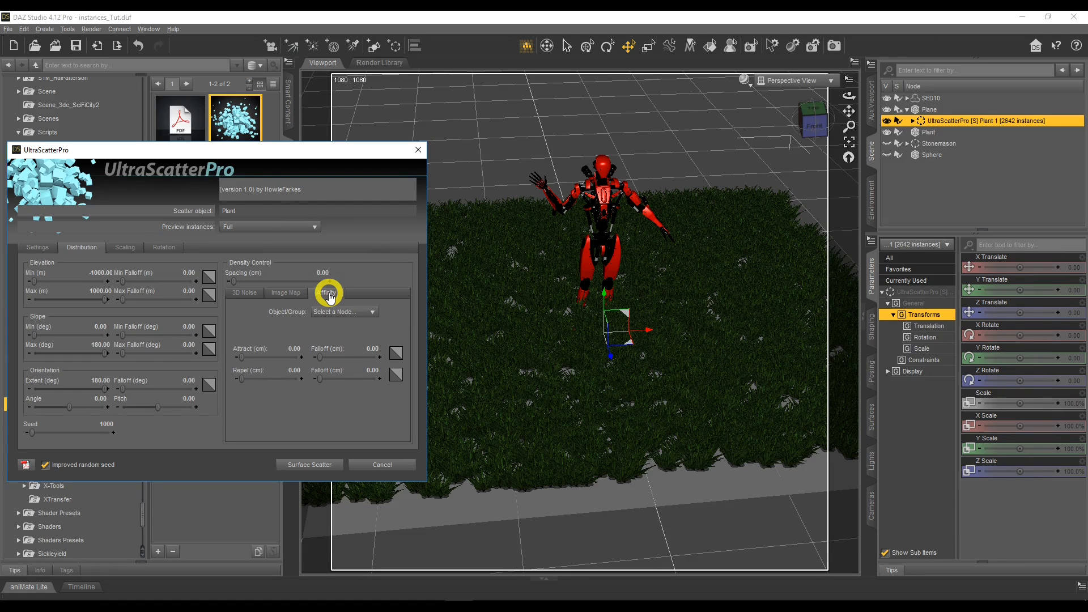
pyautogui.click(339, 312)
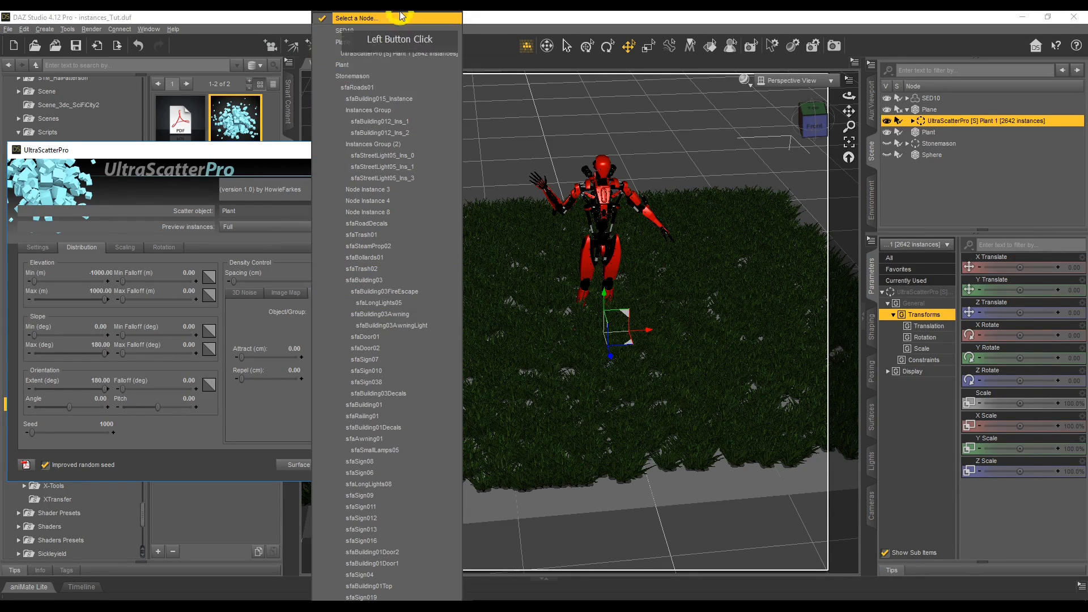
pyautogui.click(400, 30)
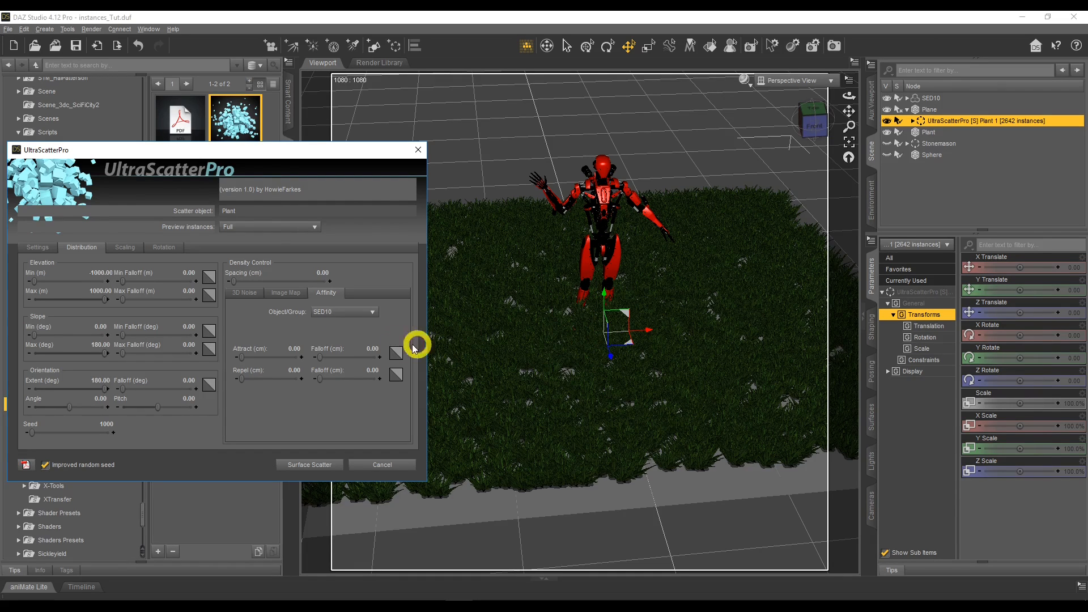
# Set the Affinity Repel distance to 20 cm and rerun the Surface Scatter.
pyautogui.moveTo(243, 379); pyautogui.dragTo(293, 371)
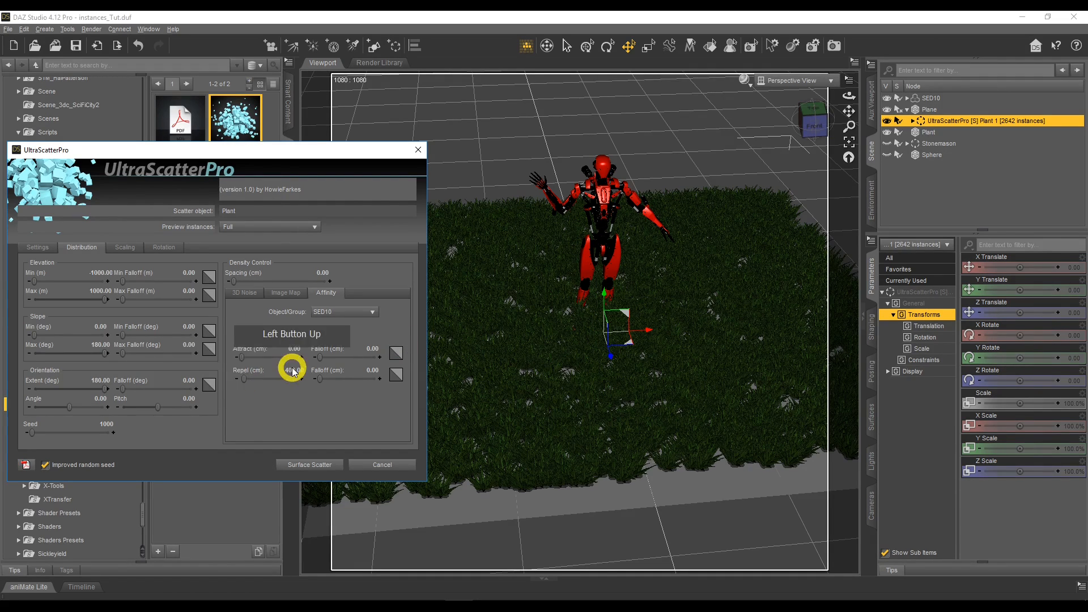
pyautogui.write('20')
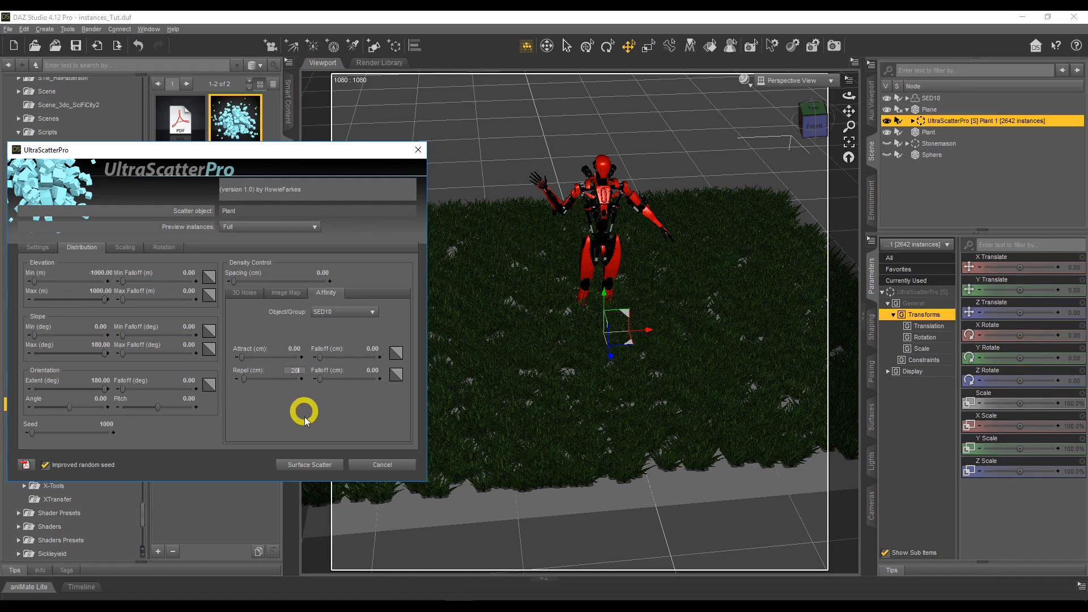
pyautogui.click(306, 422)
pyautogui.click(313, 464)
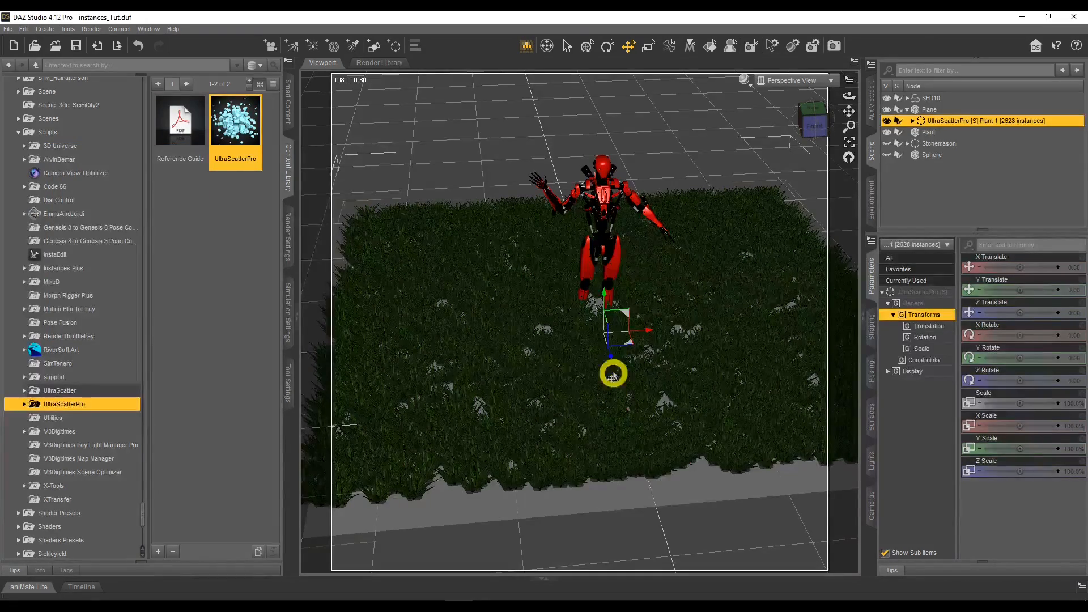
# Reopen the scatter settings, set Affinity Repel and its Falloff to 100 cm each with an Ease in curve, and rerun the Surface Scatter.
pyautogui.moveTo(846, 96)
pyautogui.mouseDown()
pyautogui.moveTo(848, 85)
pyautogui.moveTo(856, 116)
pyautogui.moveTo(845, 94)
pyautogui.mouseUp()
pyautogui.doubleClick(247, 113)
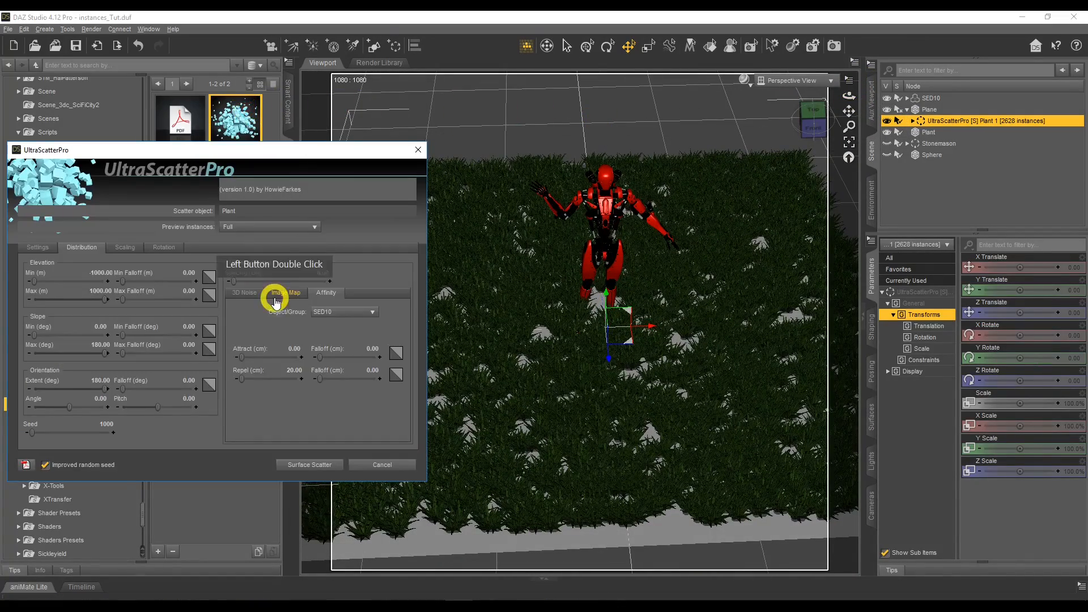
pyautogui.click(279, 290)
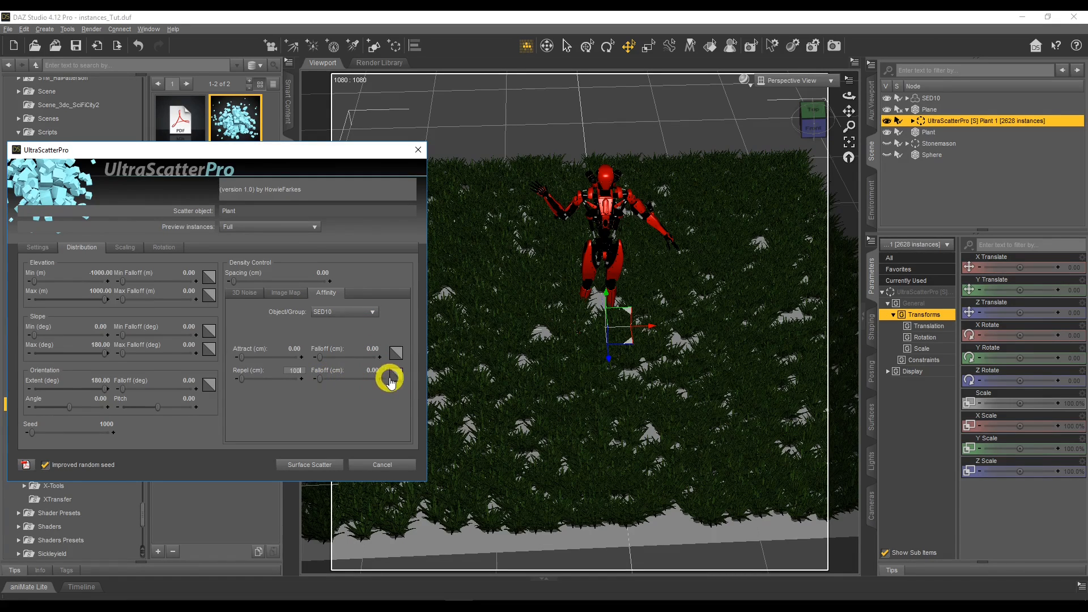
pyautogui.moveTo(319, 379); pyautogui.dragTo(320, 379)
pyautogui.click(396, 375)
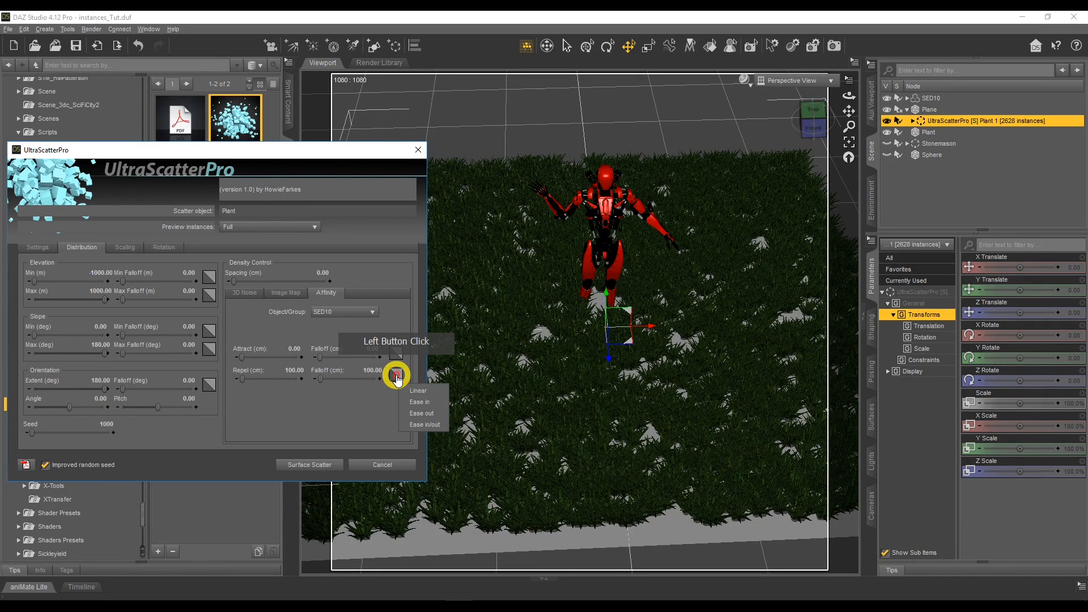
pyautogui.click(420, 406)
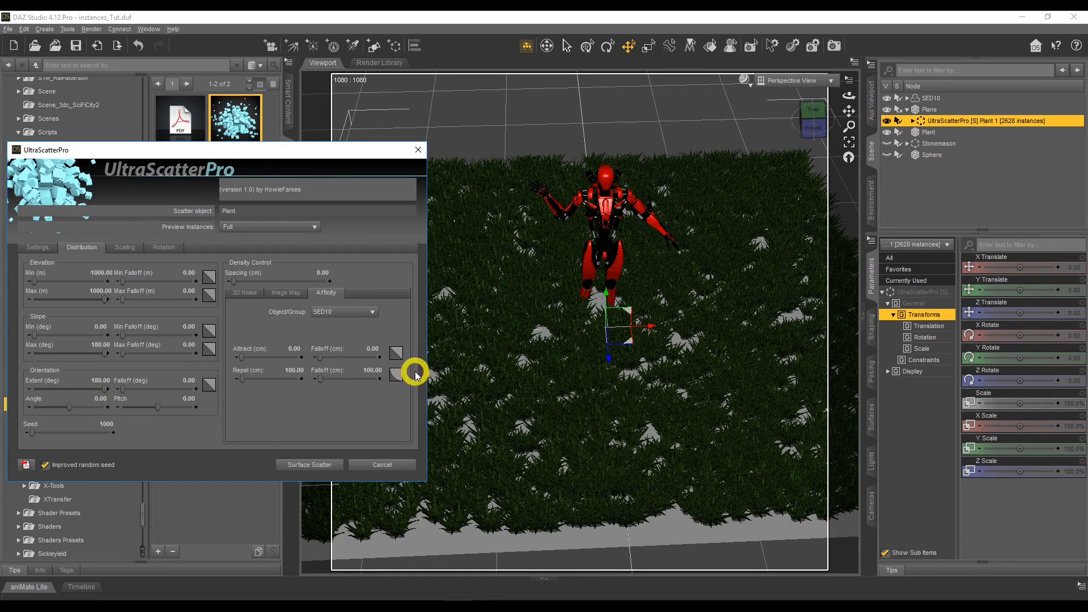
pyautogui.click(325, 458)
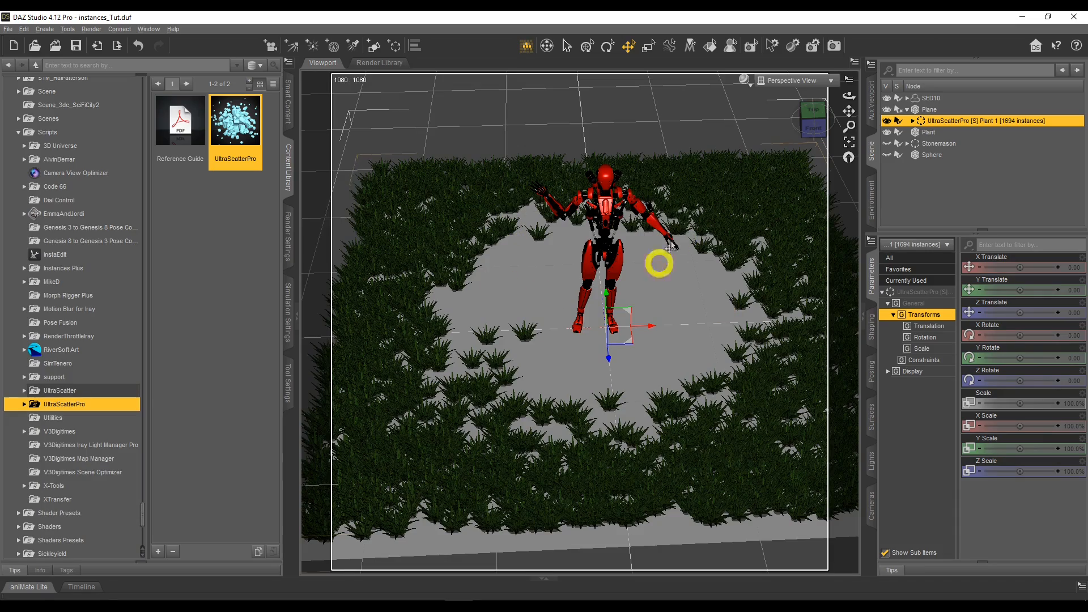
# Preview the cleared area around SED10 in the NVIDIA Iray draw style, and return the viewport to Texture Shaded.
pyautogui.moveTo(849, 95); pyautogui.dragTo(847, 97)
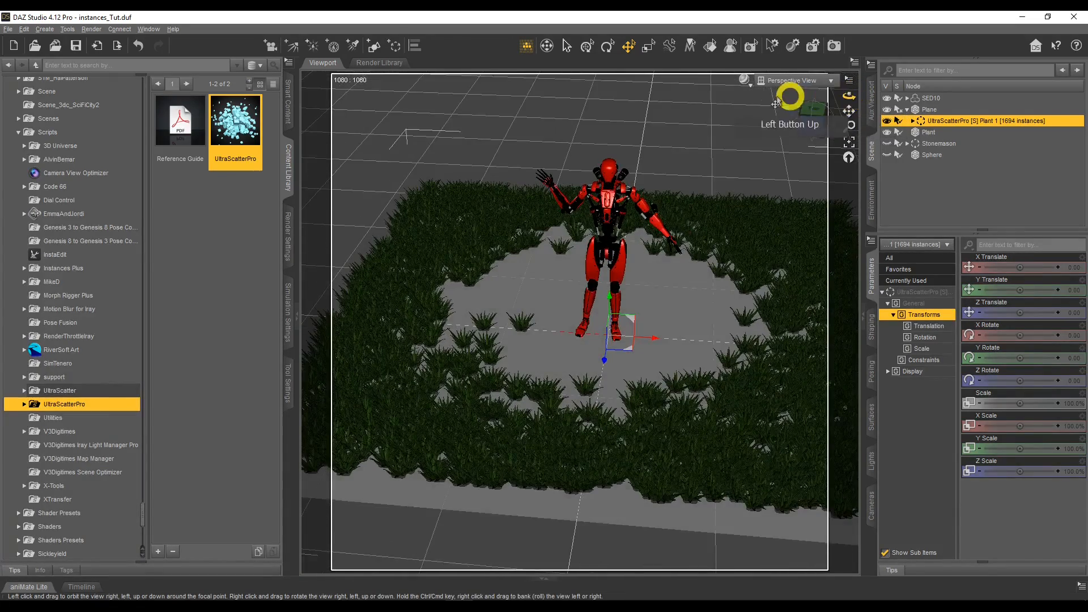
pyautogui.click(746, 82)
pyautogui.click(746, 219)
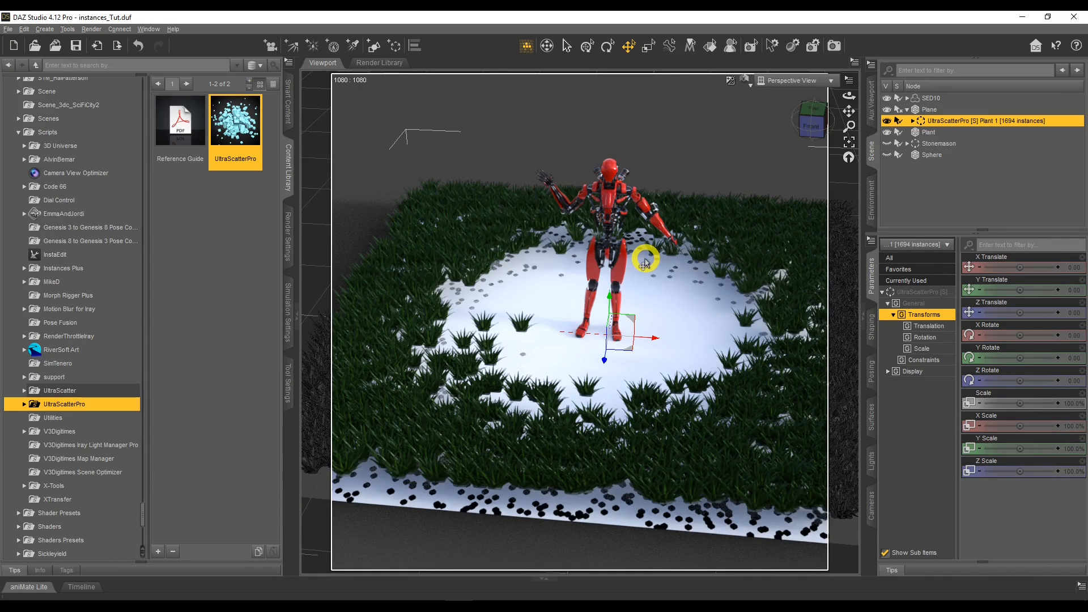
pyautogui.click(745, 79)
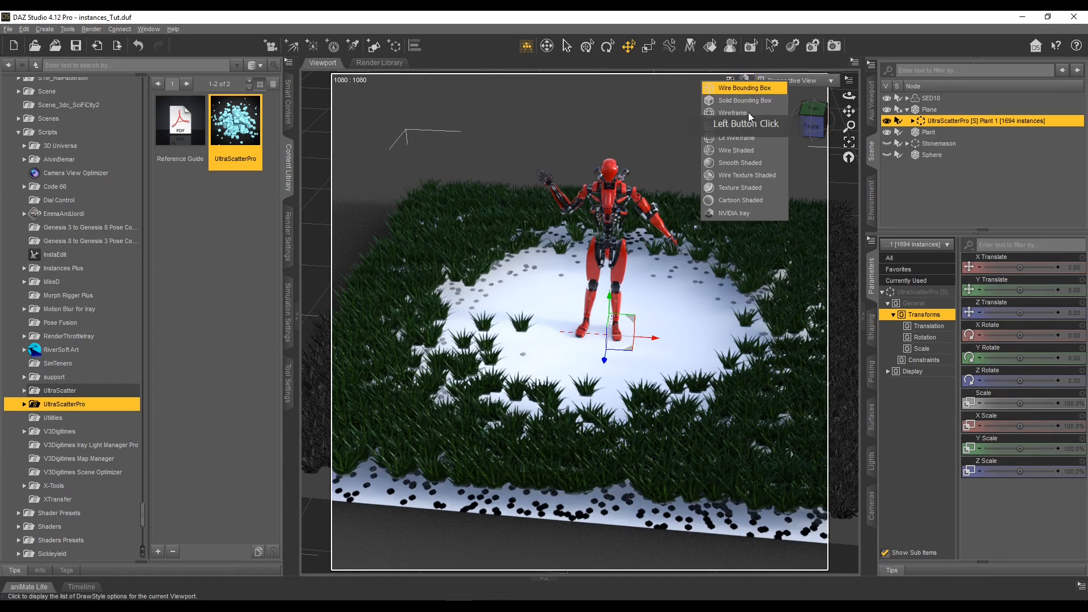
pyautogui.click(752, 189)
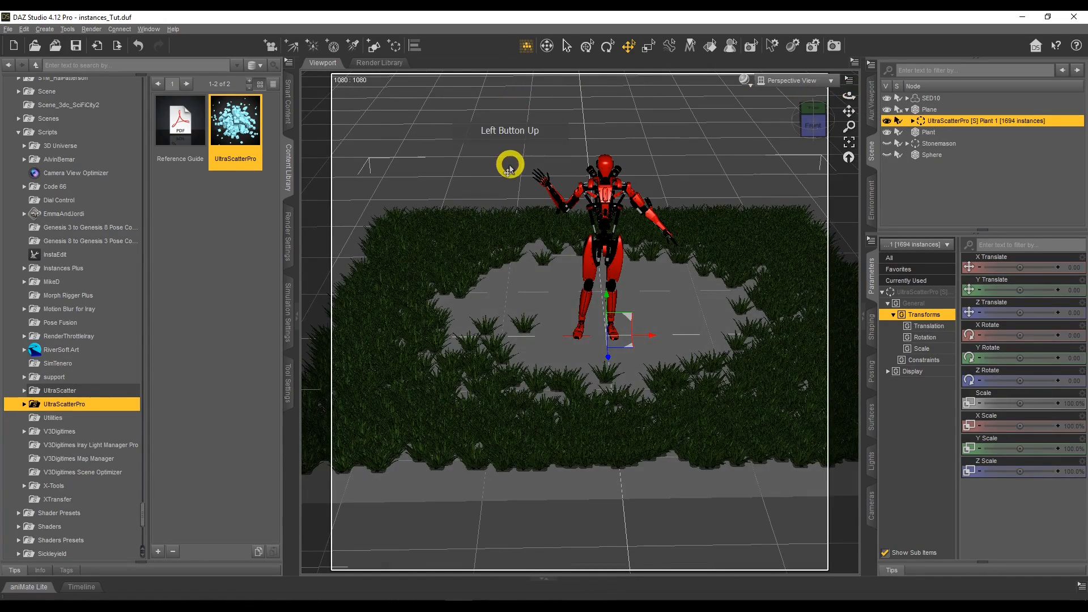
# Create a torus primitive at the world center with its primary axis set to Y Positive.
pyautogui.scroll(-5, 510, 166)
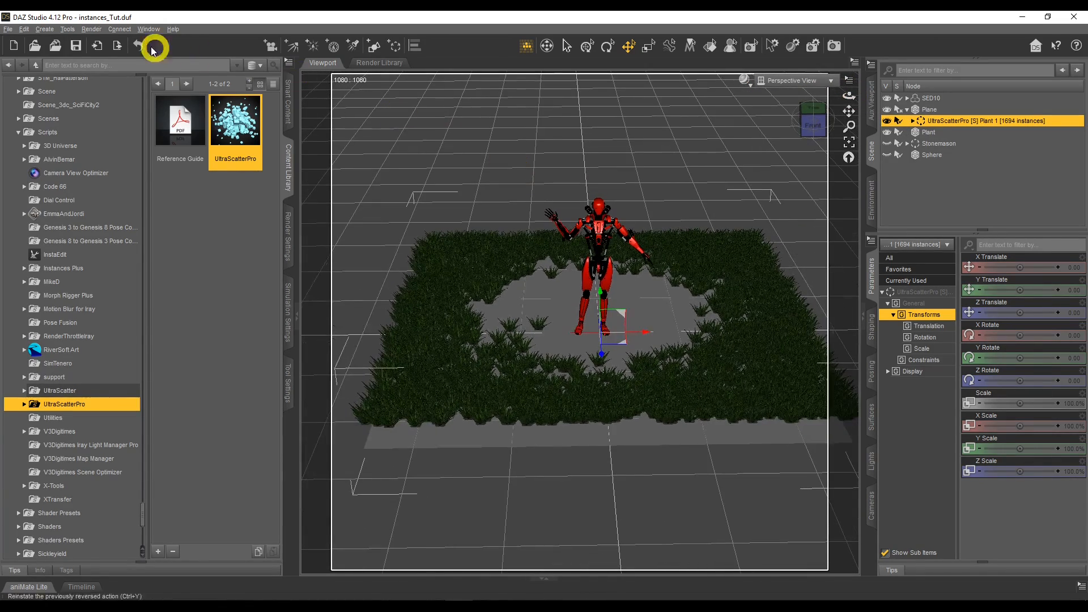
pyautogui.click(44, 29)
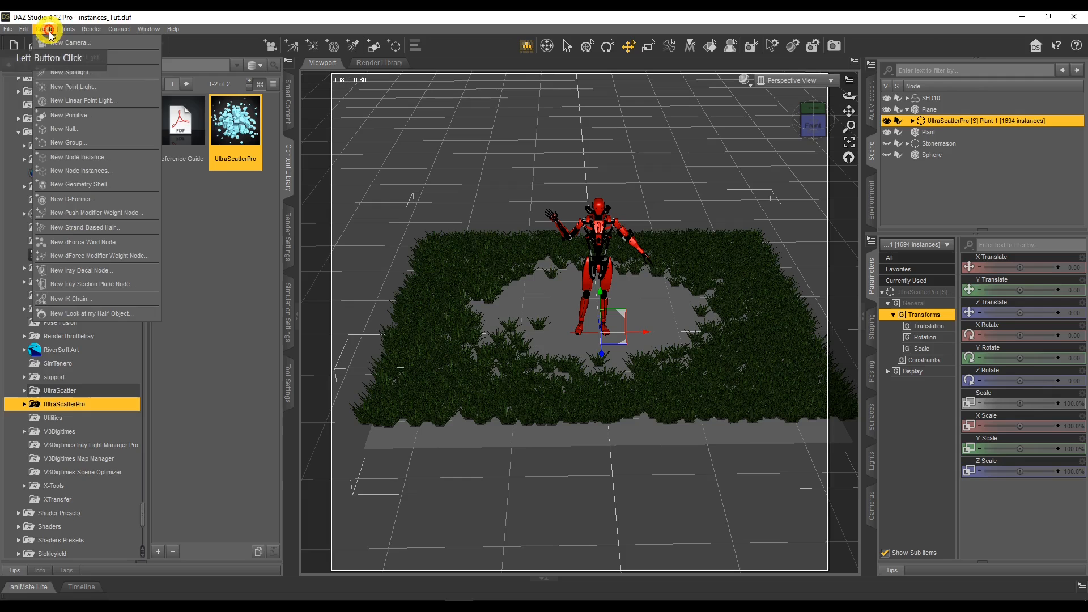
pyautogui.click(83, 115)
pyautogui.click(529, 264)
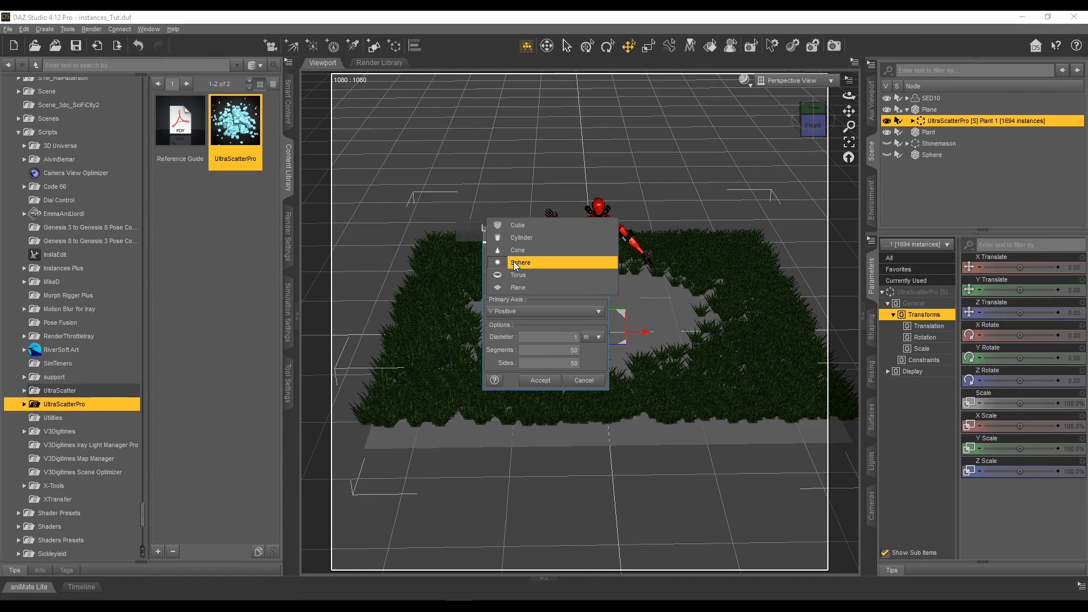
pyautogui.click(531, 274)
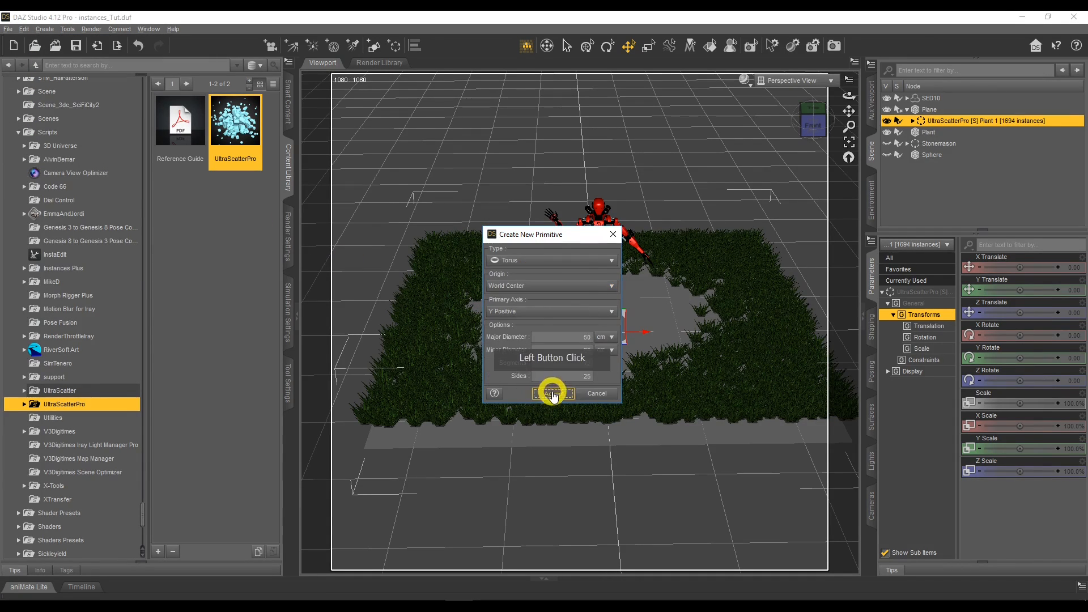
pyautogui.click(553, 390)
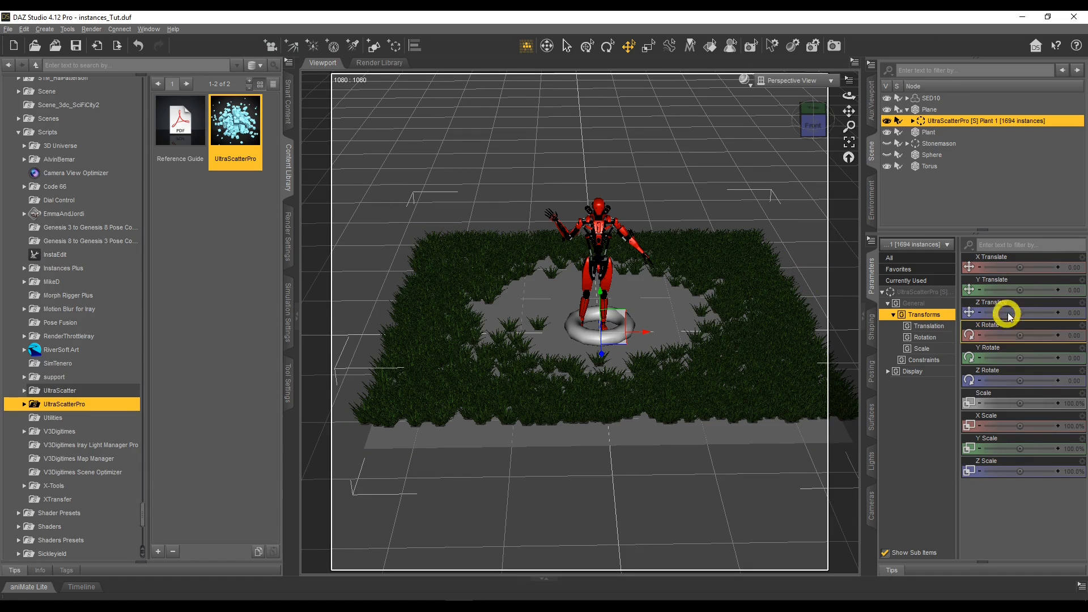
# Transform the torus above SED10 to a Y Translate of about 219, a Scale of 200% and an X Rotate of about 39.
pyautogui.click(947, 165)
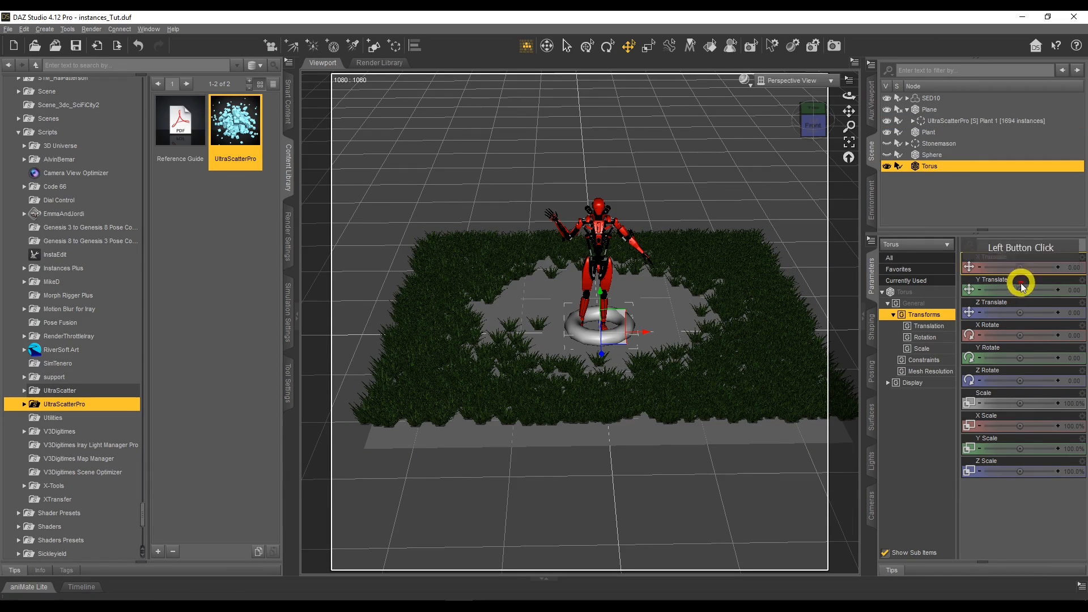
pyautogui.moveTo(1045, 287); pyautogui.dragTo(1019, 288)
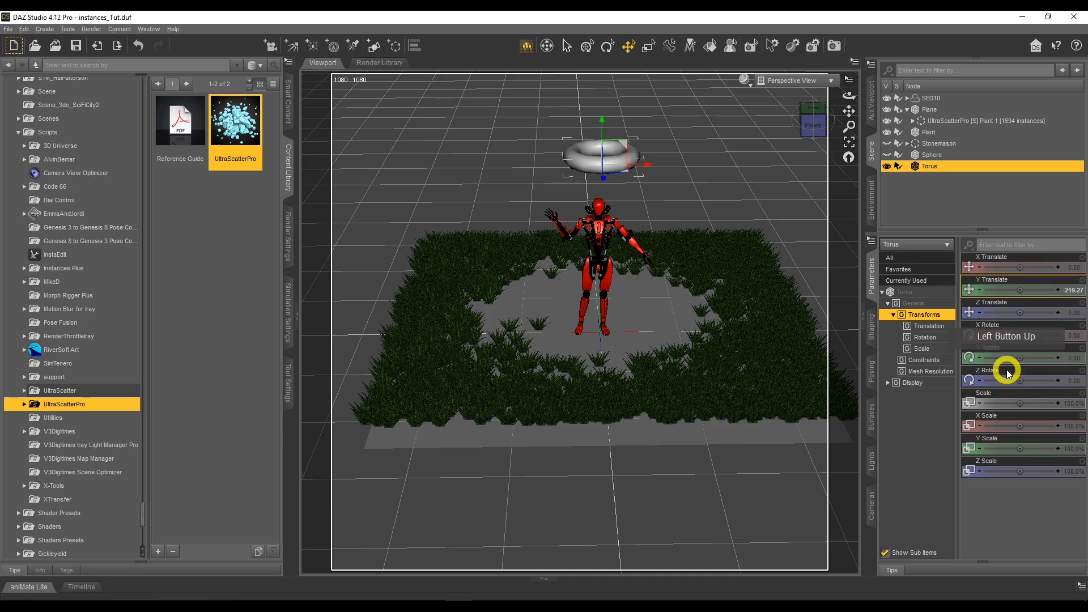
pyautogui.click(1070, 404)
pyautogui.write('200')
pyautogui.press('Return')
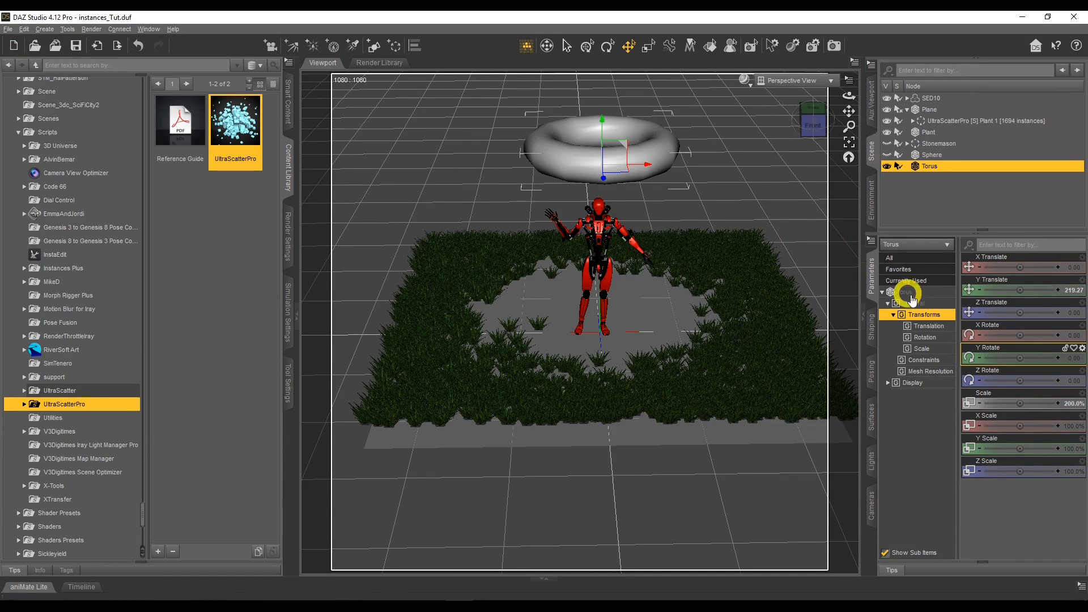
pyautogui.moveTo(1020, 334); pyautogui.dragTo(1022, 335)
pyautogui.moveTo(850, 96)
pyautogui.mouseDown()
pyautogui.moveTo(836, 96)
pyautogui.moveTo(889, 97)
pyautogui.moveTo(850, 109)
pyautogui.moveTo(842, 134)
pyautogui.moveTo(850, 107)
pyautogui.mouseUp()
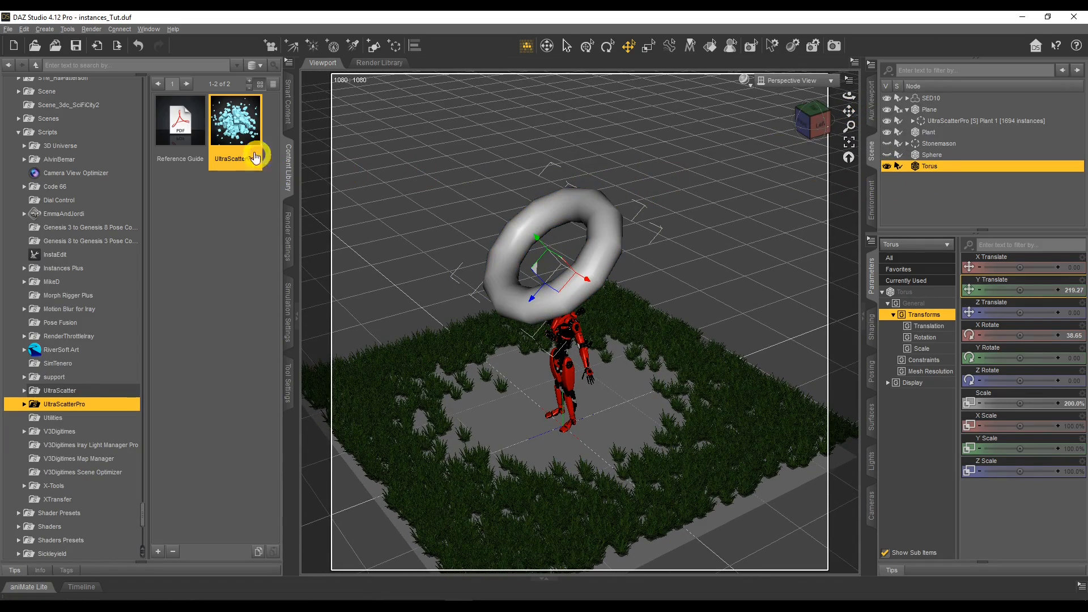
# Start a new UltraScatterPro surface scatter for the Plant object with Torus as the target object.
pyautogui.click(928, 132)
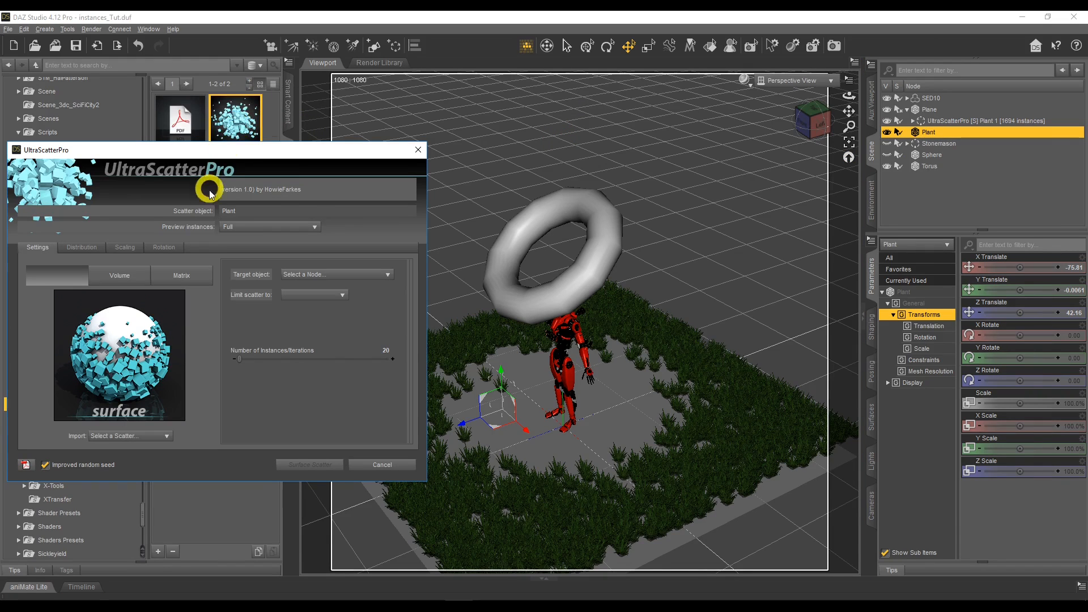
pyautogui.click(294, 273)
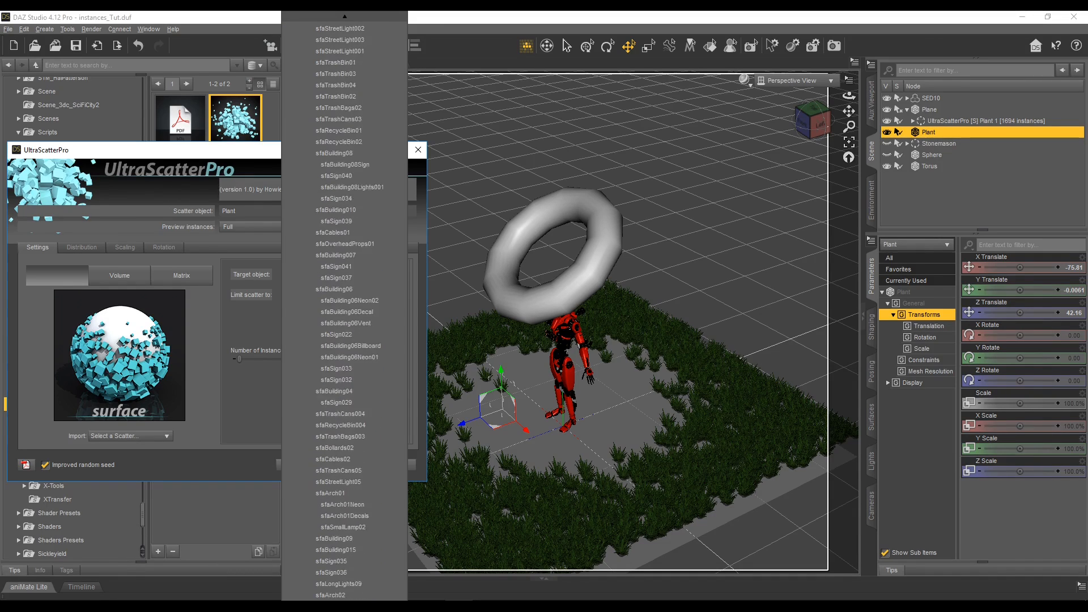
pyautogui.click(374, 582)
pyautogui.click(350, 15)
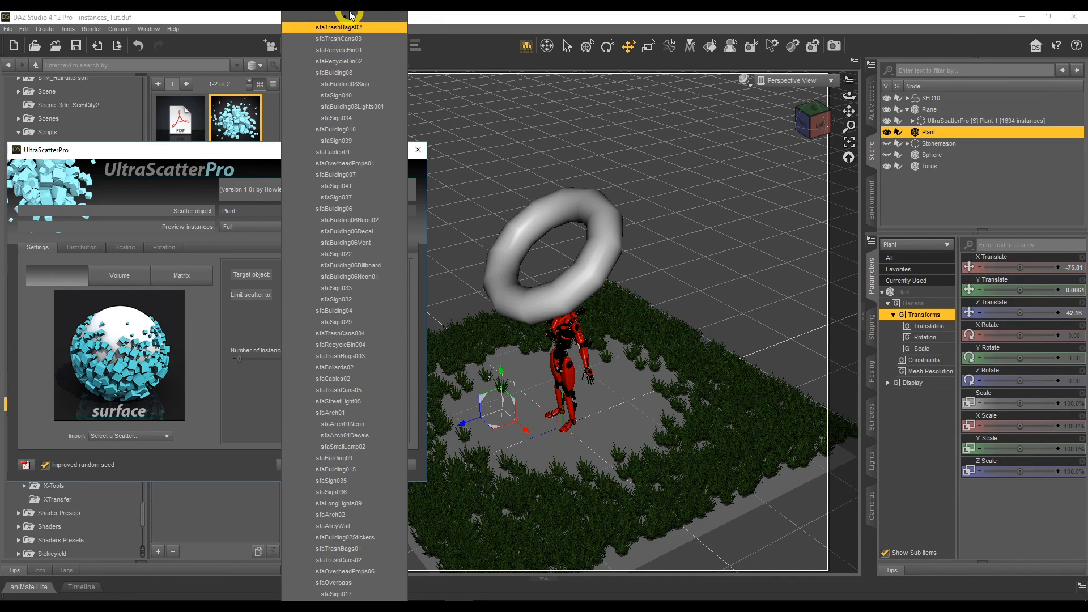
pyautogui.click(230, 251)
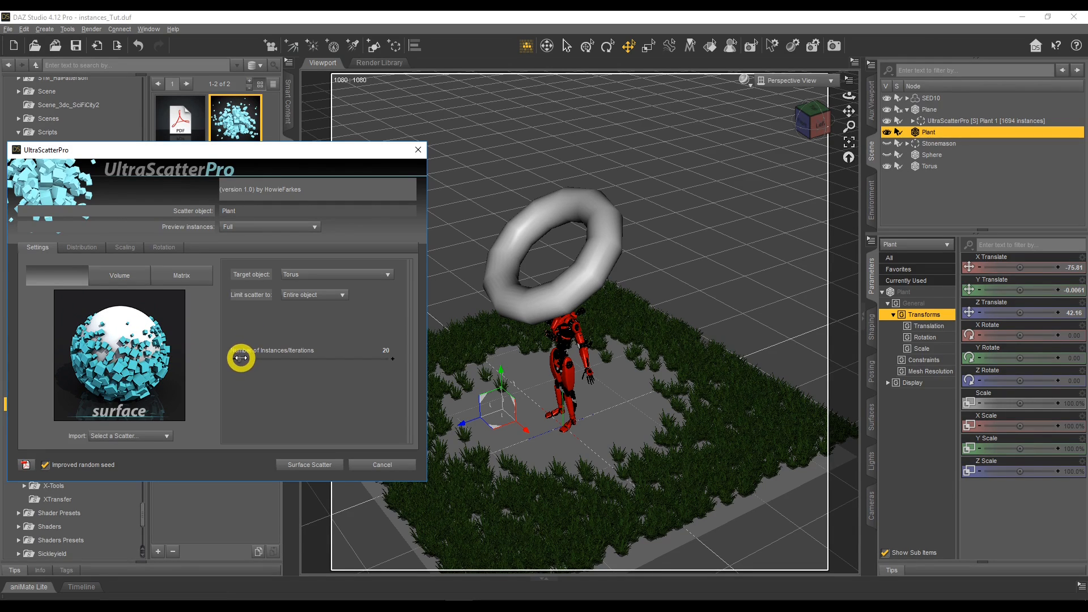
# Set the Torus scatter's number of instances to 100.
pyautogui.moveTo(241, 358); pyautogui.dragTo(242, 358)
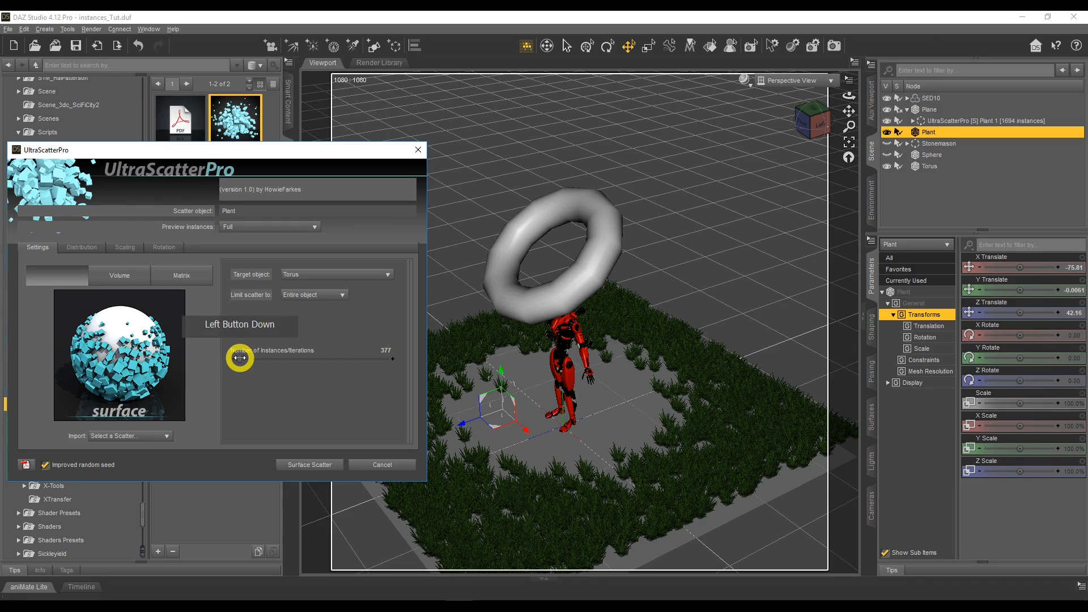
pyautogui.moveTo(239, 358); pyautogui.dragTo(376, 349)
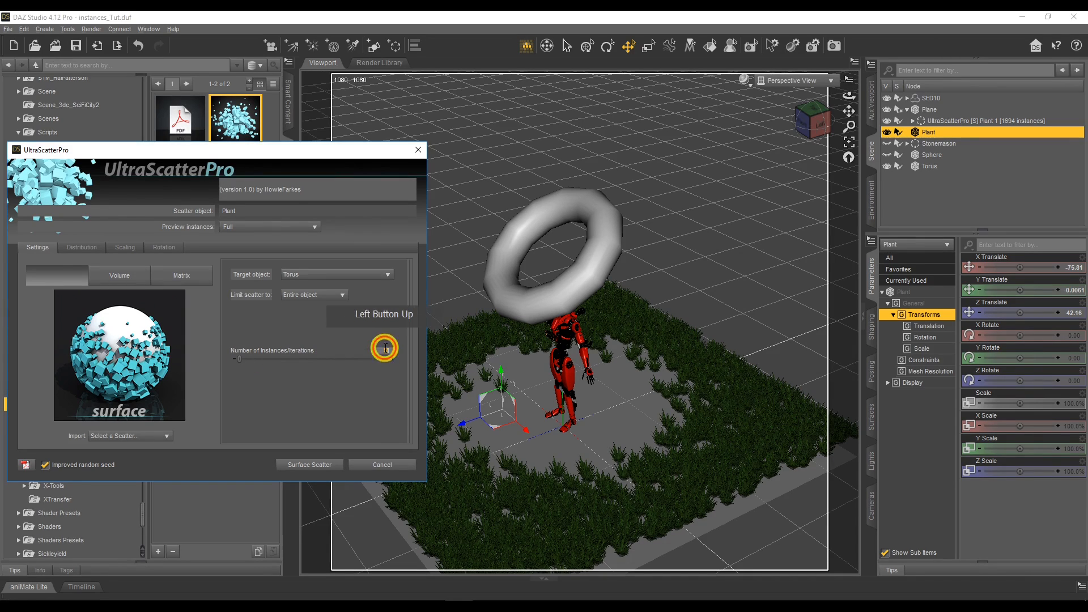
pyautogui.click(385, 350)
pyautogui.write('100')
pyautogui.click(382, 324)
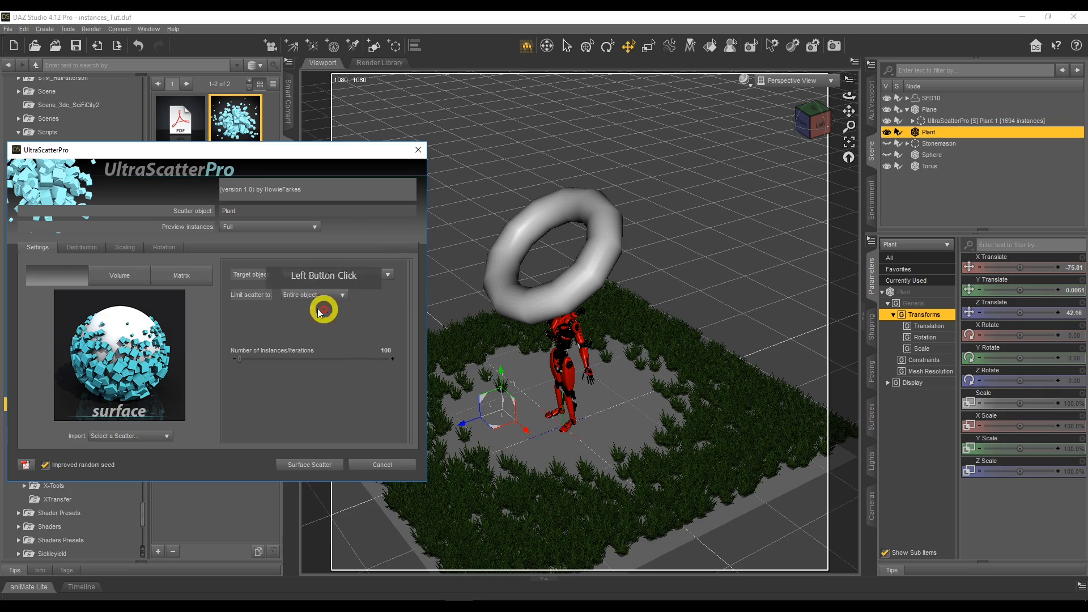
# Limit the distribution slope to about 38–113 degrees and set Orientation Extent to about 113, Angle to about 32 and Pitch to about 13.
pyautogui.click(82, 248)
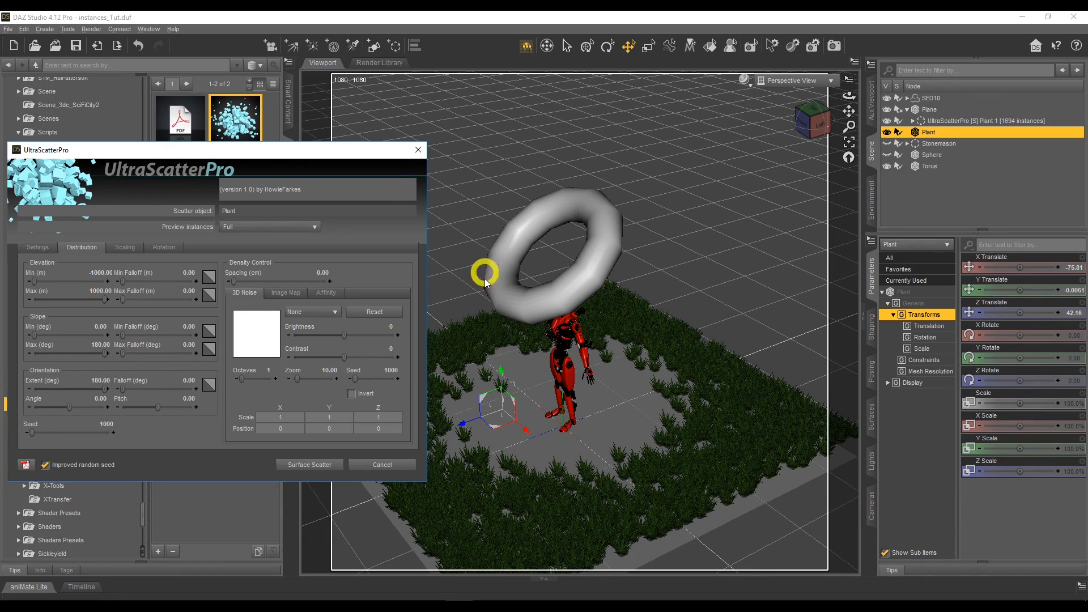
pyautogui.moveTo(103, 352); pyautogui.dragTo(49, 333)
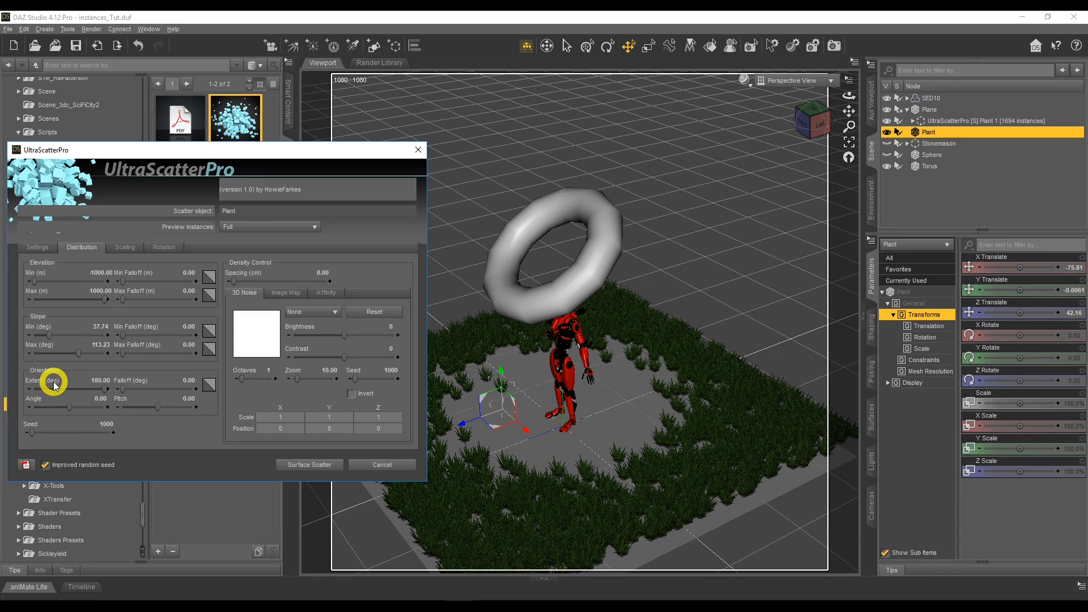
pyautogui.moveTo(103, 388); pyautogui.dragTo(82, 390)
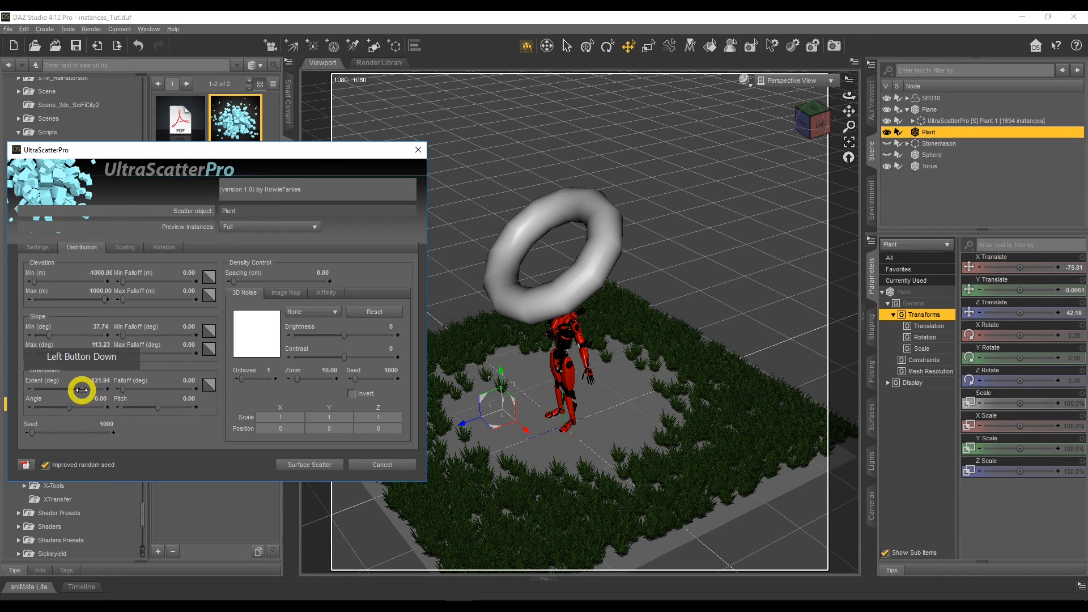
pyautogui.moveTo(78, 389); pyautogui.dragTo(76, 407)
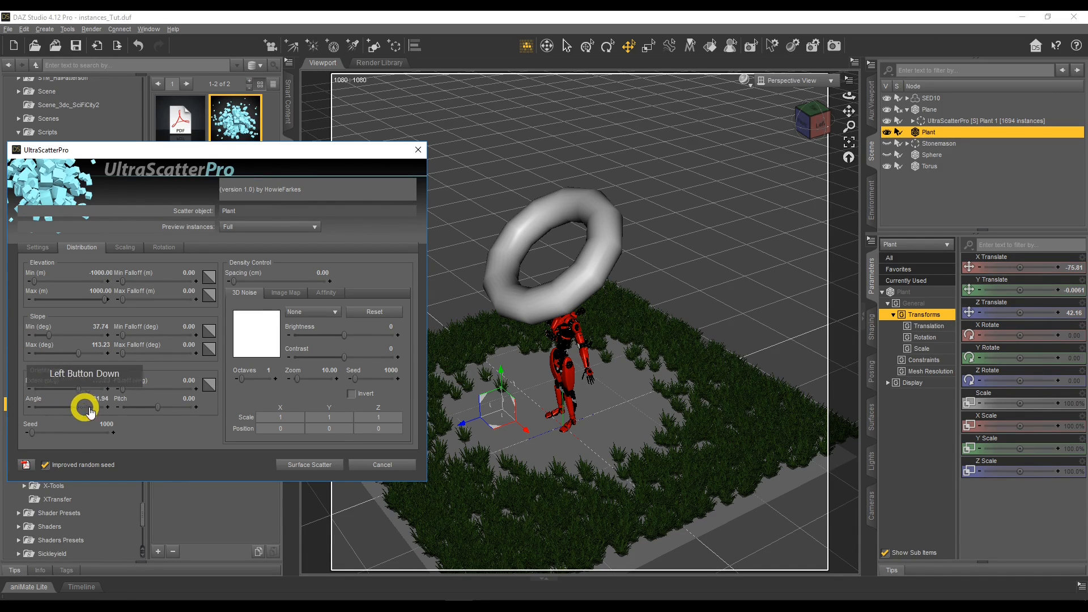
pyautogui.moveTo(159, 405); pyautogui.dragTo(161, 404)
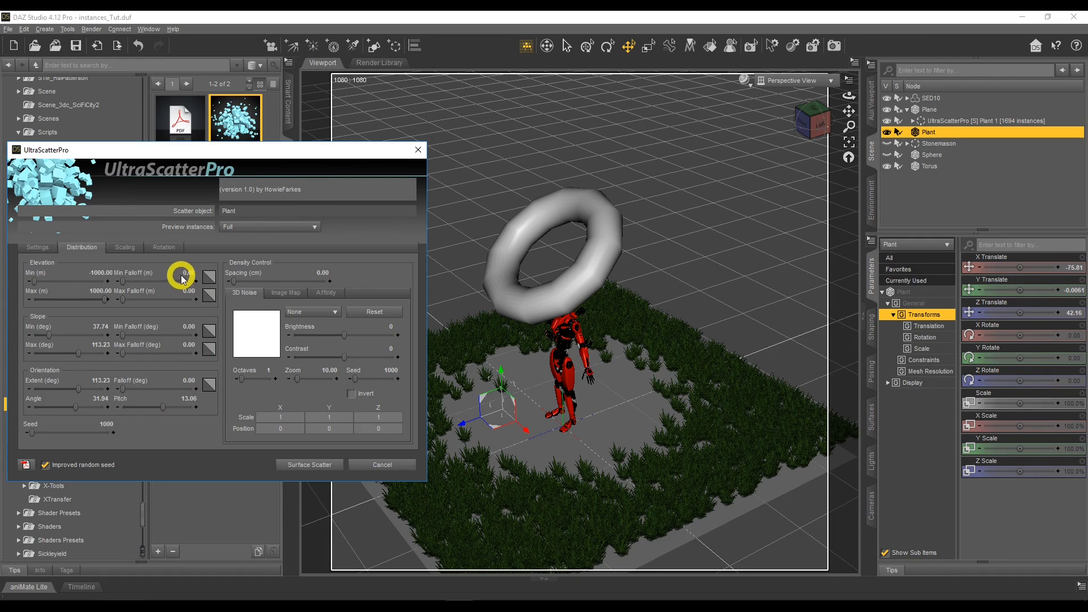
# Disable Random Scaling and adjust the X, Y and Z scale values, with Z Scale at about 169%.
pyautogui.click(125, 251)
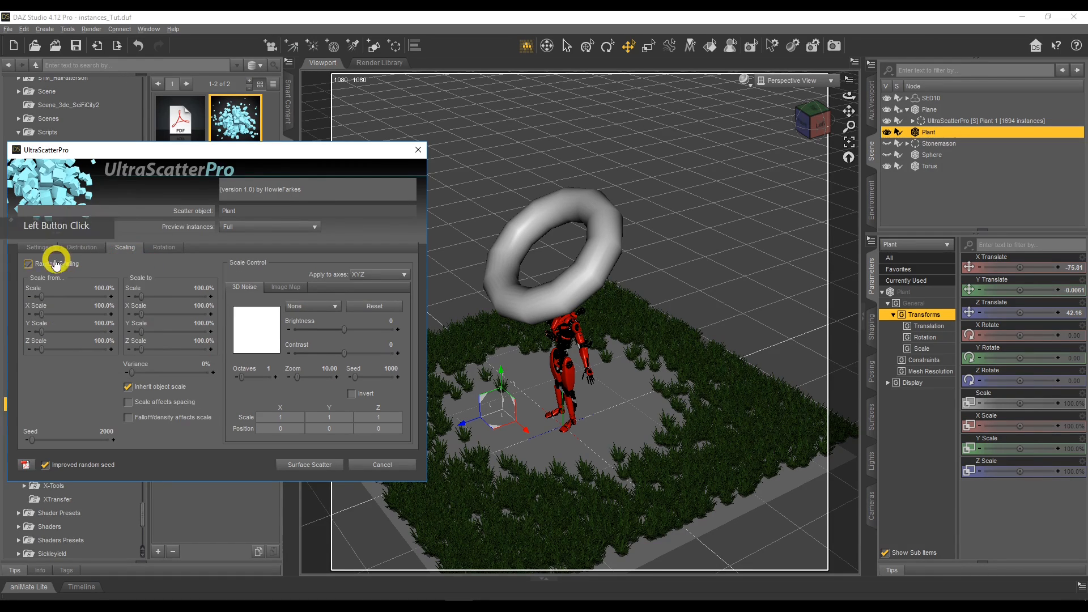
pyautogui.click(28, 265)
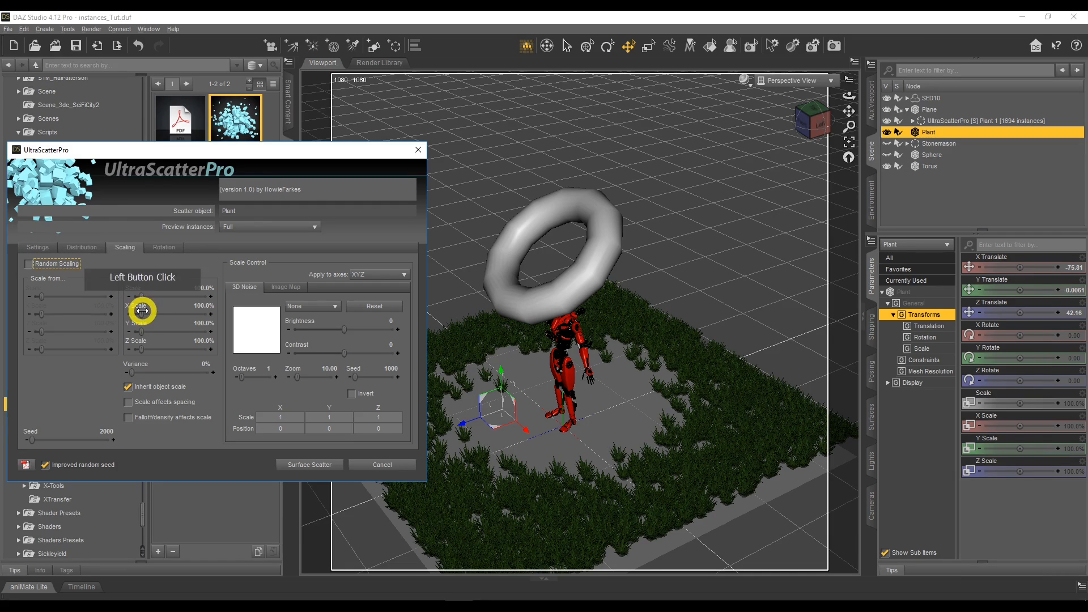
pyautogui.moveTo(141, 311); pyautogui.dragTo(147, 348)
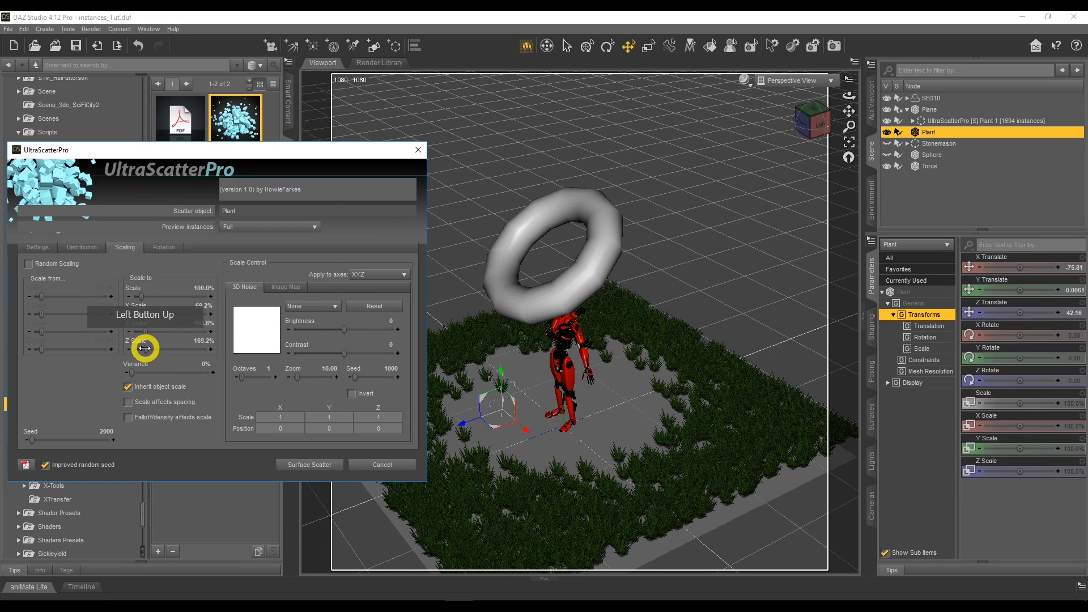
# Increase the X, Y and Z rotation variation slightly and run the Surface Scatter on the torus.
pyautogui.click(164, 248)
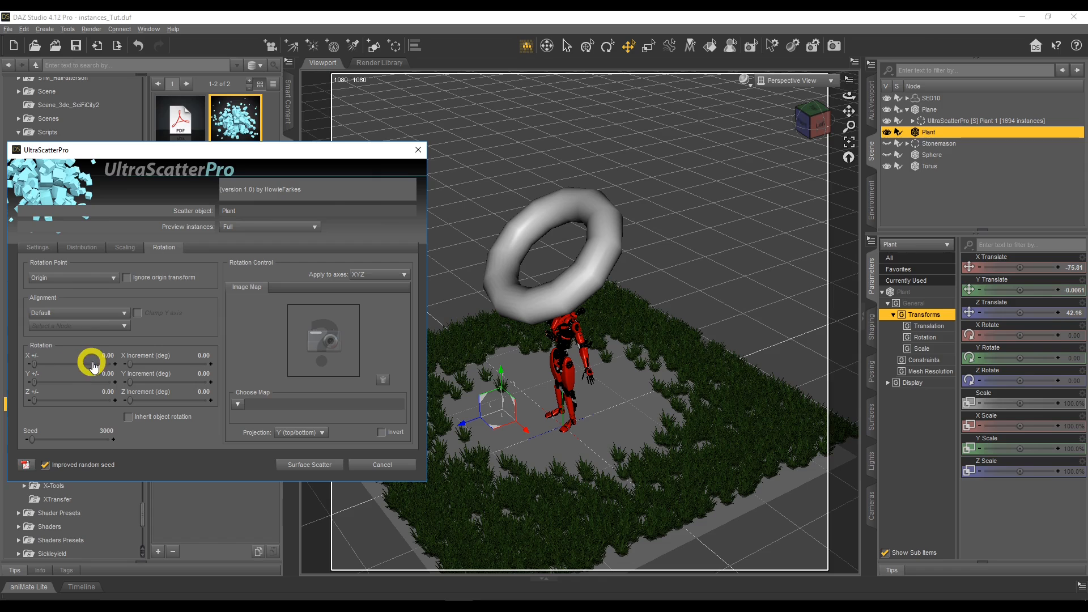
pyautogui.moveTo(35, 361); pyautogui.dragTo(41, 398)
pyautogui.click(289, 463)
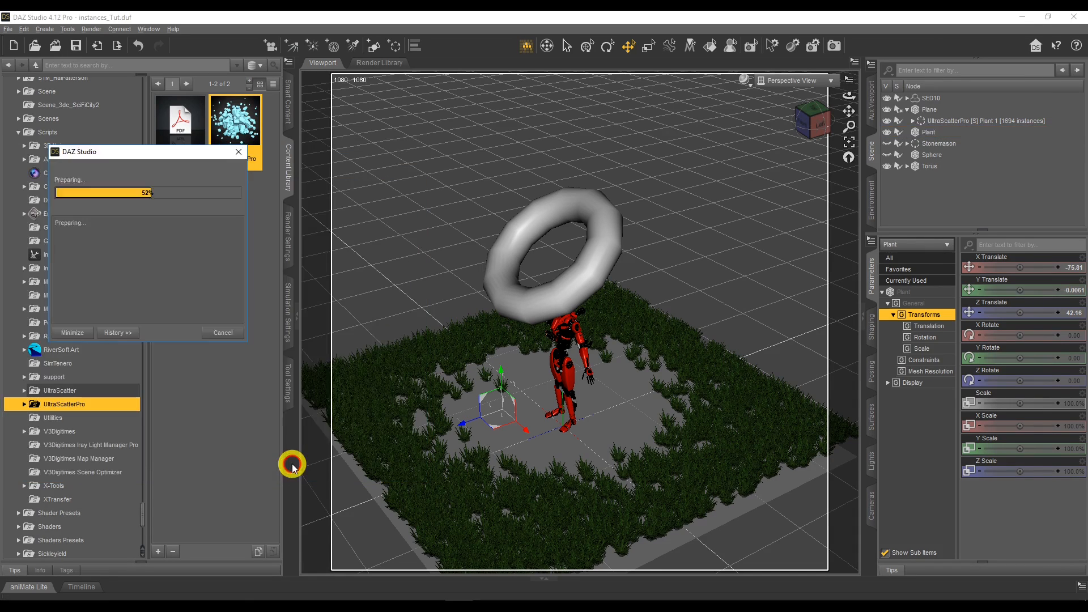
pyautogui.click(322, 356)
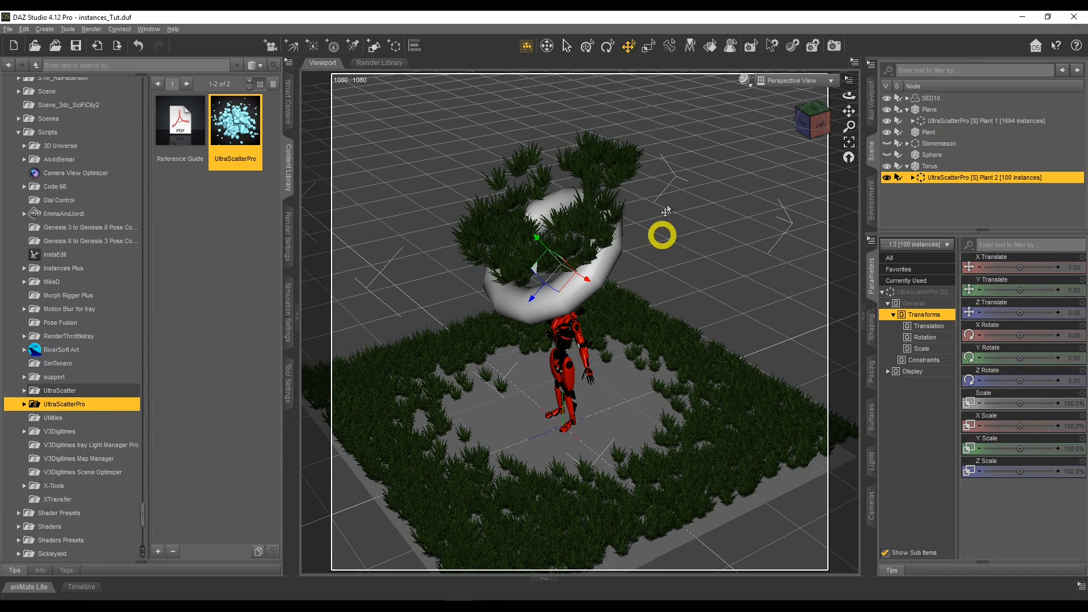
# Examine the plants scattered on the torus from several angles, including in the NVIDIA Iray draw style.
pyautogui.moveTo(845, 101)
pyautogui.mouseDown()
pyautogui.moveTo(857, 97)
pyautogui.moveTo(845, 109)
pyautogui.moveTo(846, 85)
pyautogui.moveTo(878, 98)
pyautogui.moveTo(850, 93)
pyautogui.mouseUp()
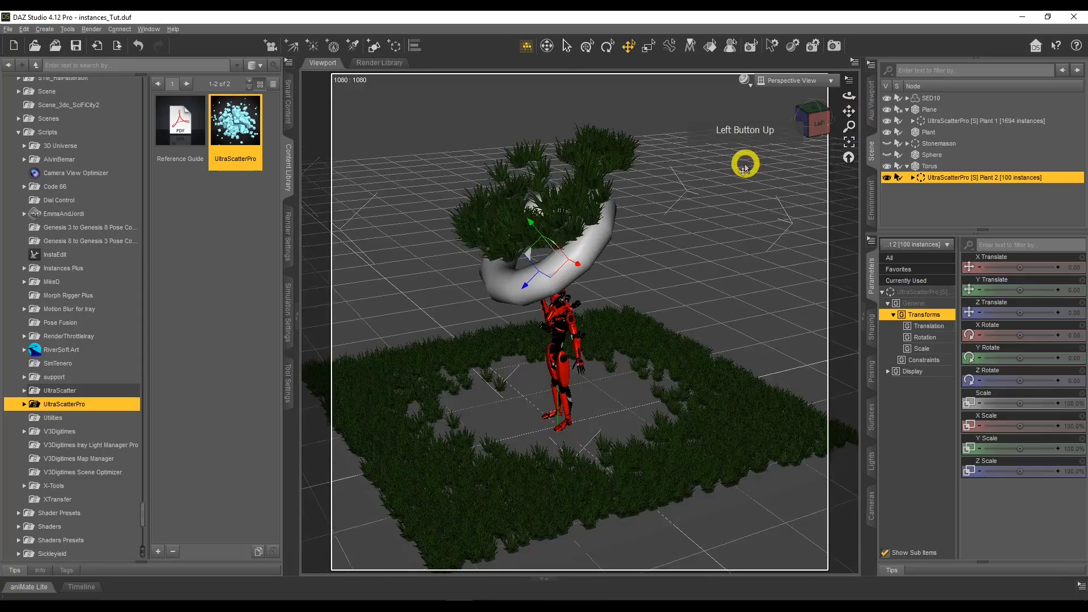
pyautogui.scroll(3, 745, 164)
pyautogui.scroll(5, 746, 164)
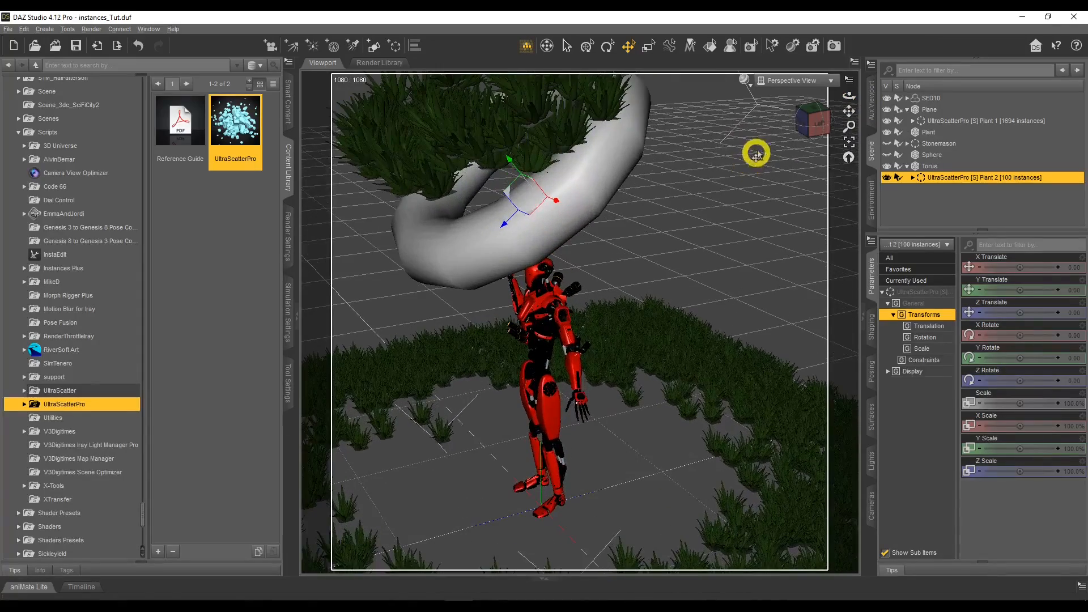
pyautogui.moveTo(850, 123)
pyautogui.mouseDown()
pyautogui.moveTo(848, 141)
pyautogui.moveTo(850, 119)
pyautogui.mouseUp()
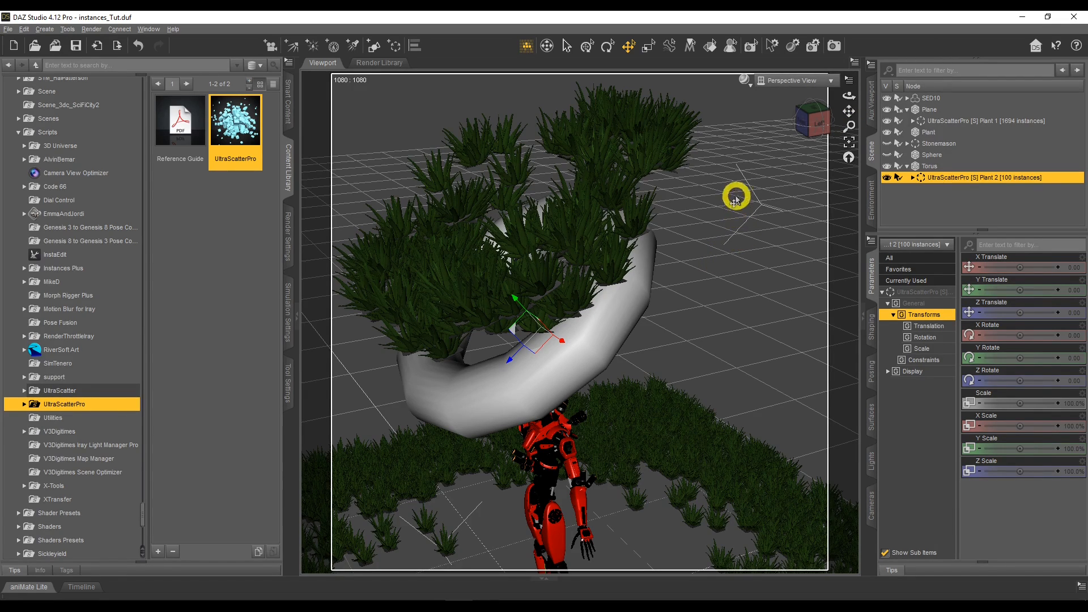
pyautogui.moveTo(848, 96); pyautogui.dragTo(782, 214)
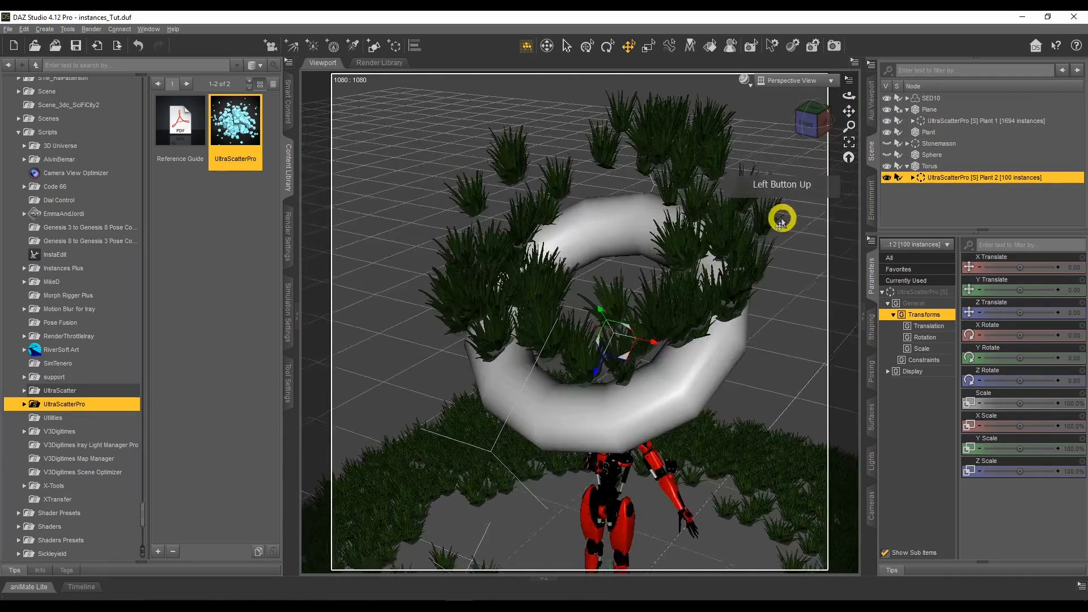
pyautogui.click(745, 80)
pyautogui.click(750, 212)
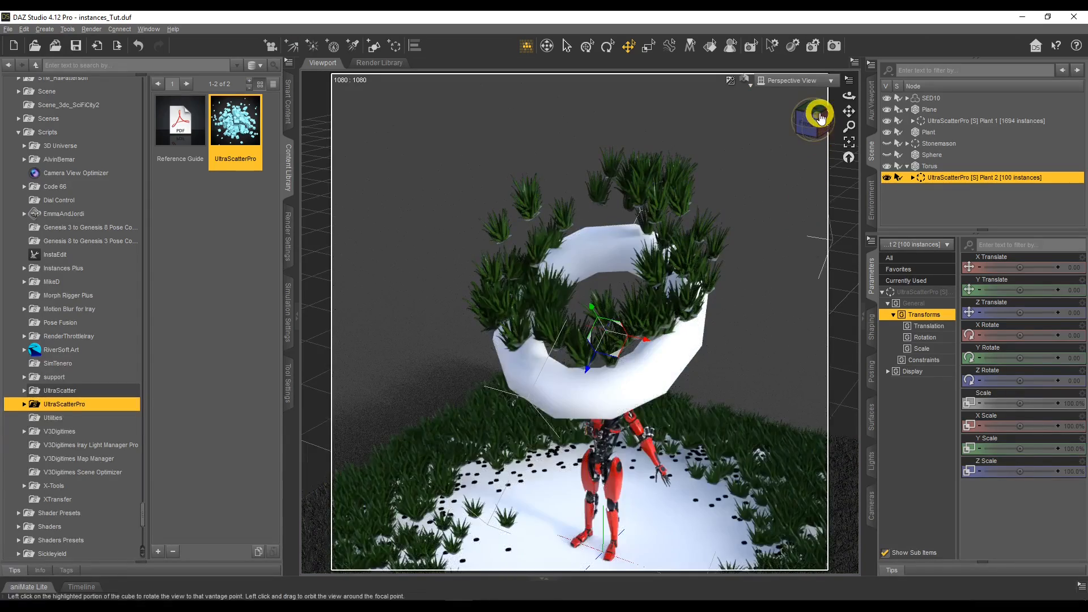
pyautogui.moveTo(845, 97); pyautogui.dragTo(845, 96)
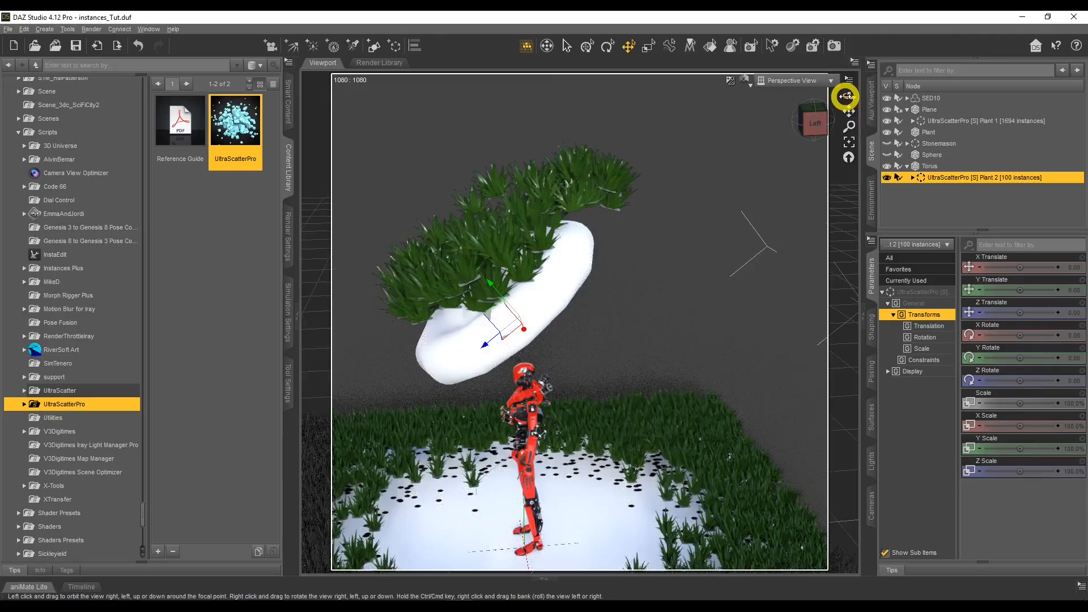